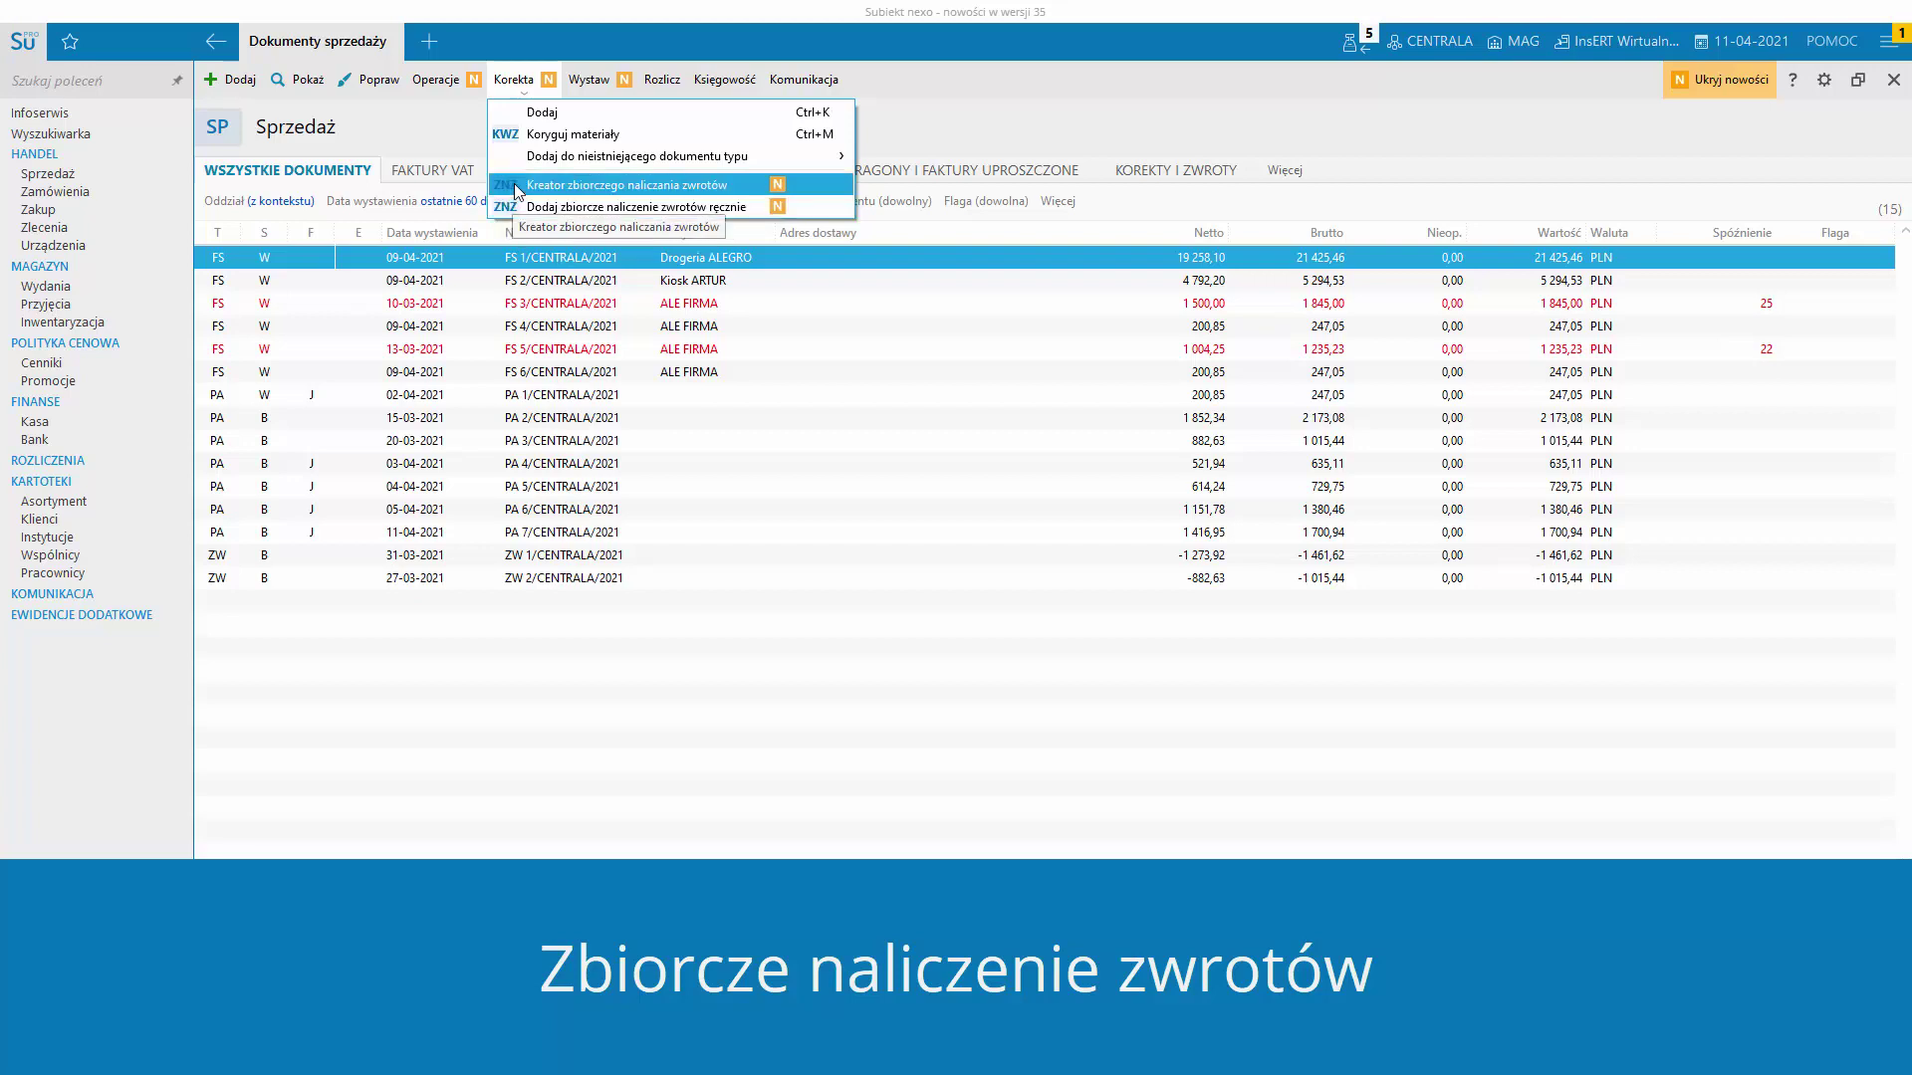
- Generate a collective returns document for the whole of marzec 2021, grouped by transakcja handlowa, using the wizard, and open the created document
{"action": "left_click", "coordinate": [516, 188]}
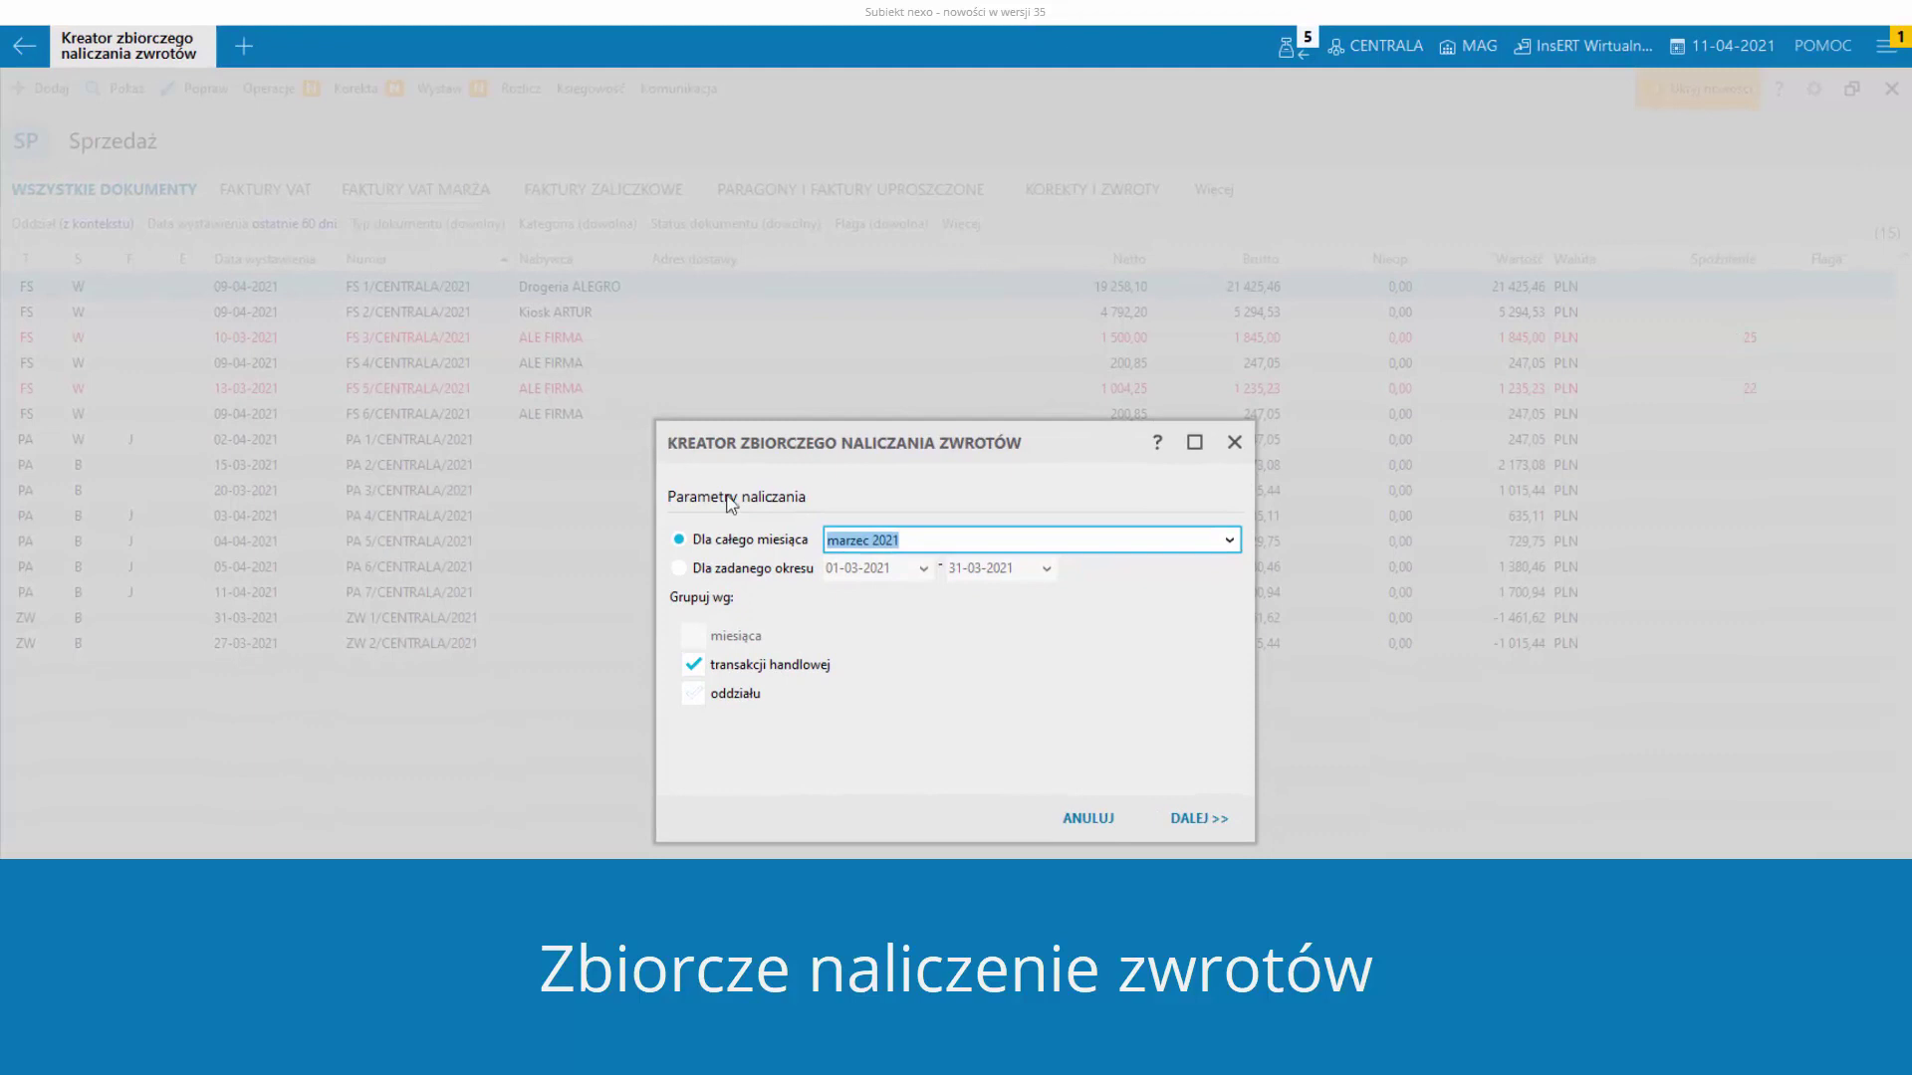
{"action": "left_click", "coordinate": [1177, 821]}
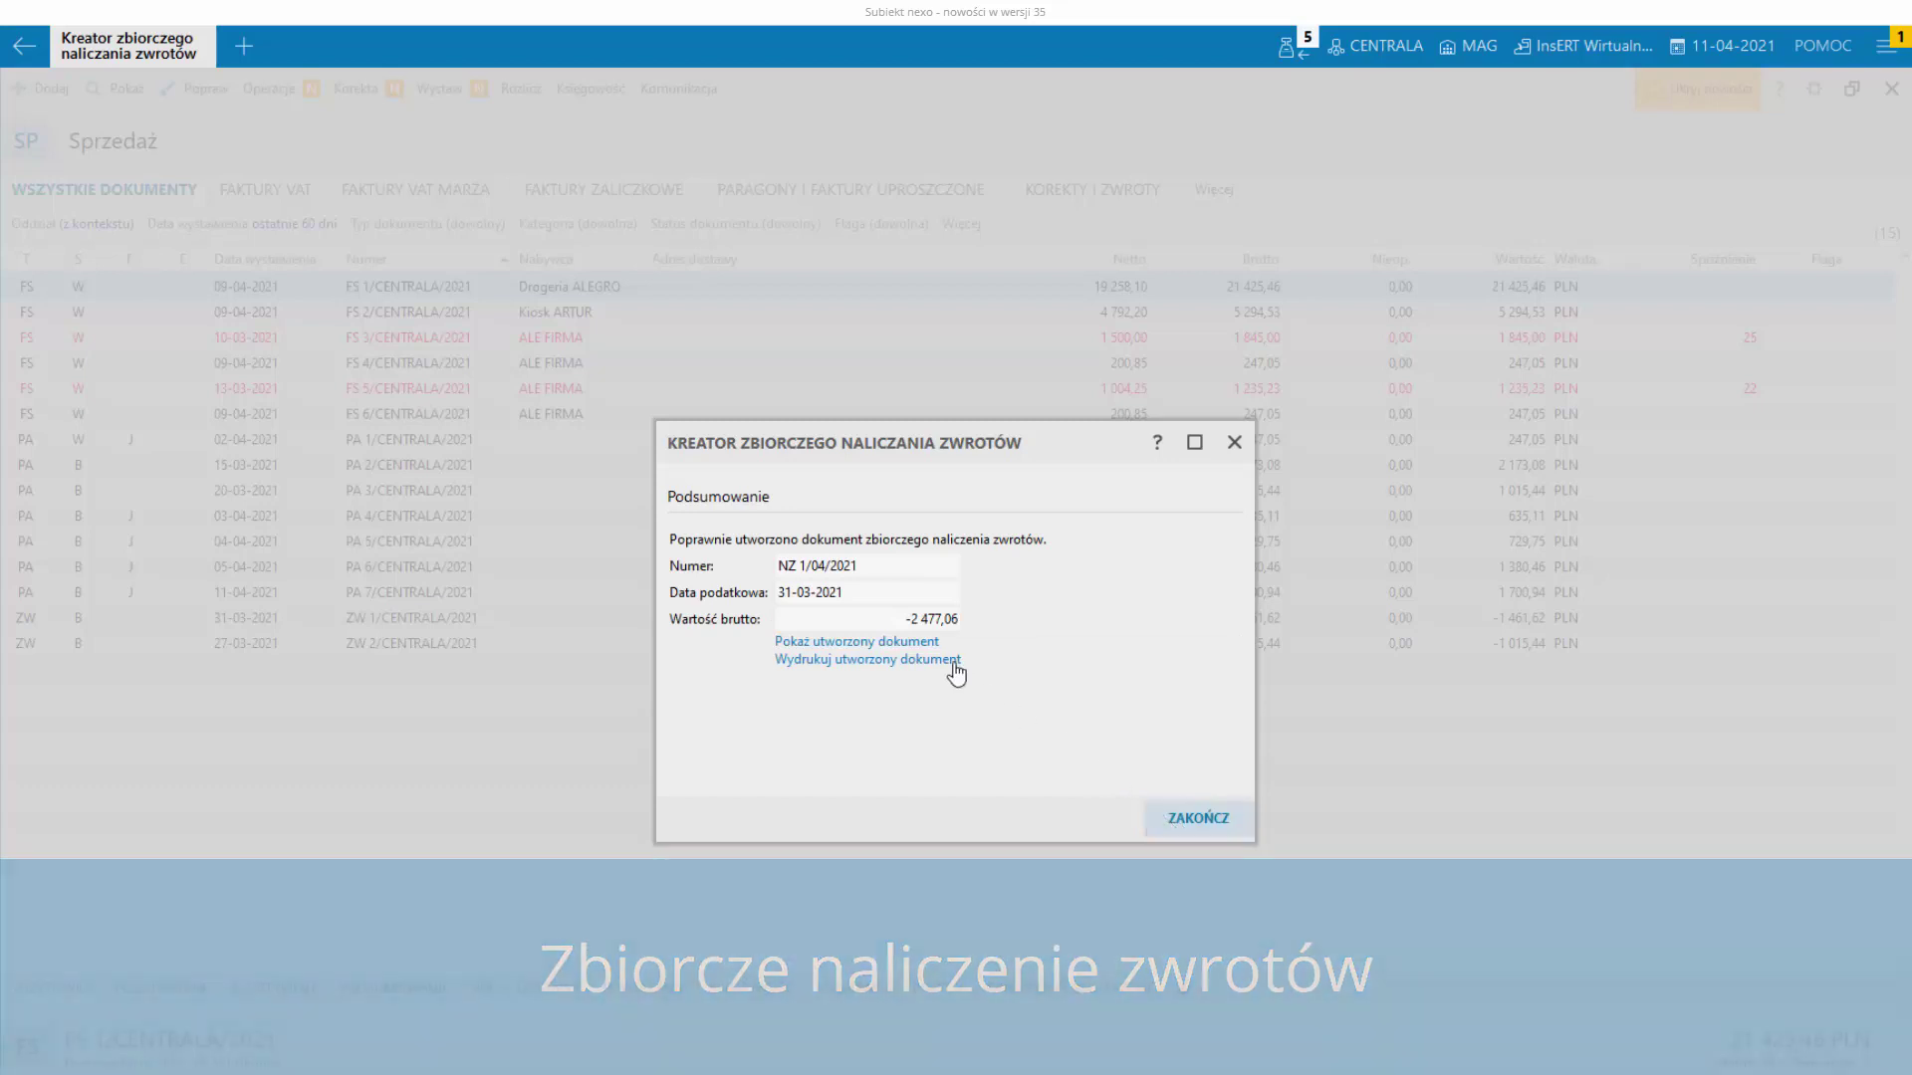
{"action": "left_click", "coordinate": [926, 643]}
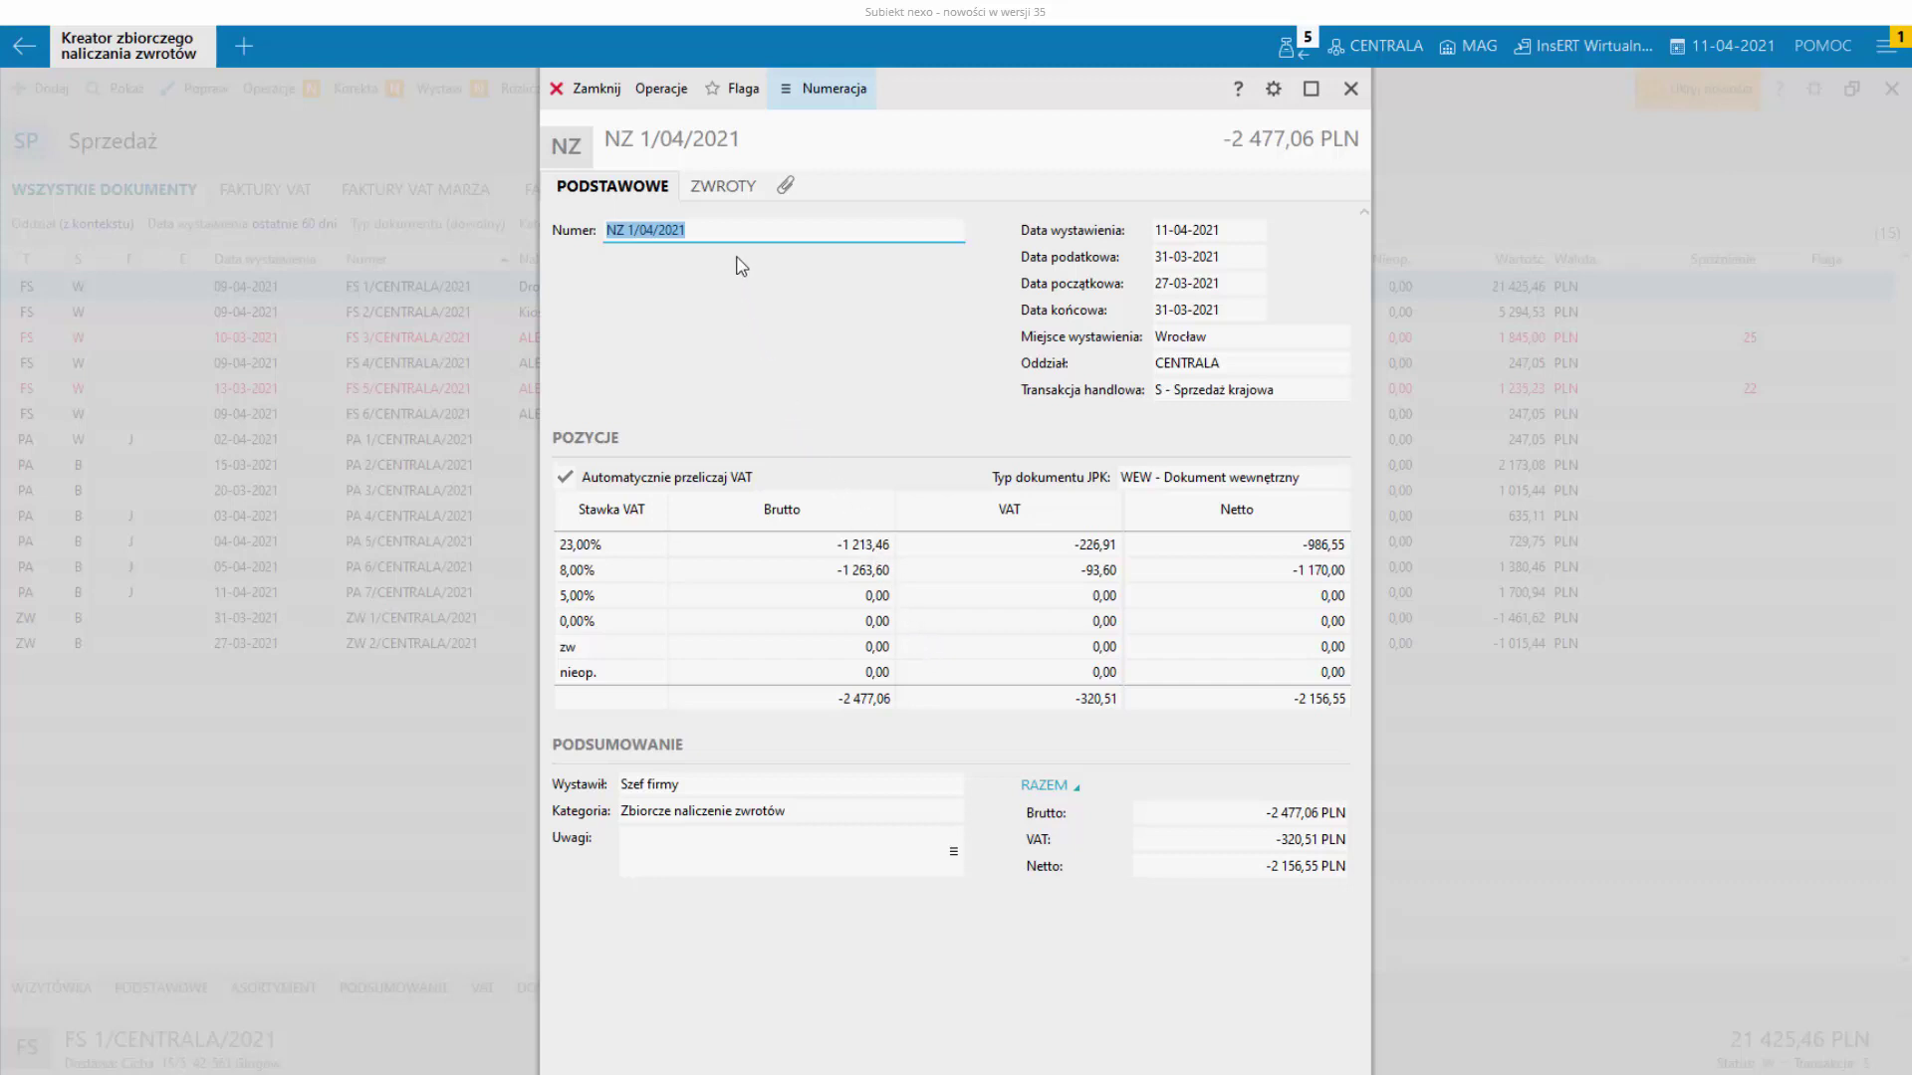
- Review the created document's returns and basic data, close it, finish the wizard and select the new document in the sales list
{"action": "left_click", "coordinate": [720, 199]}
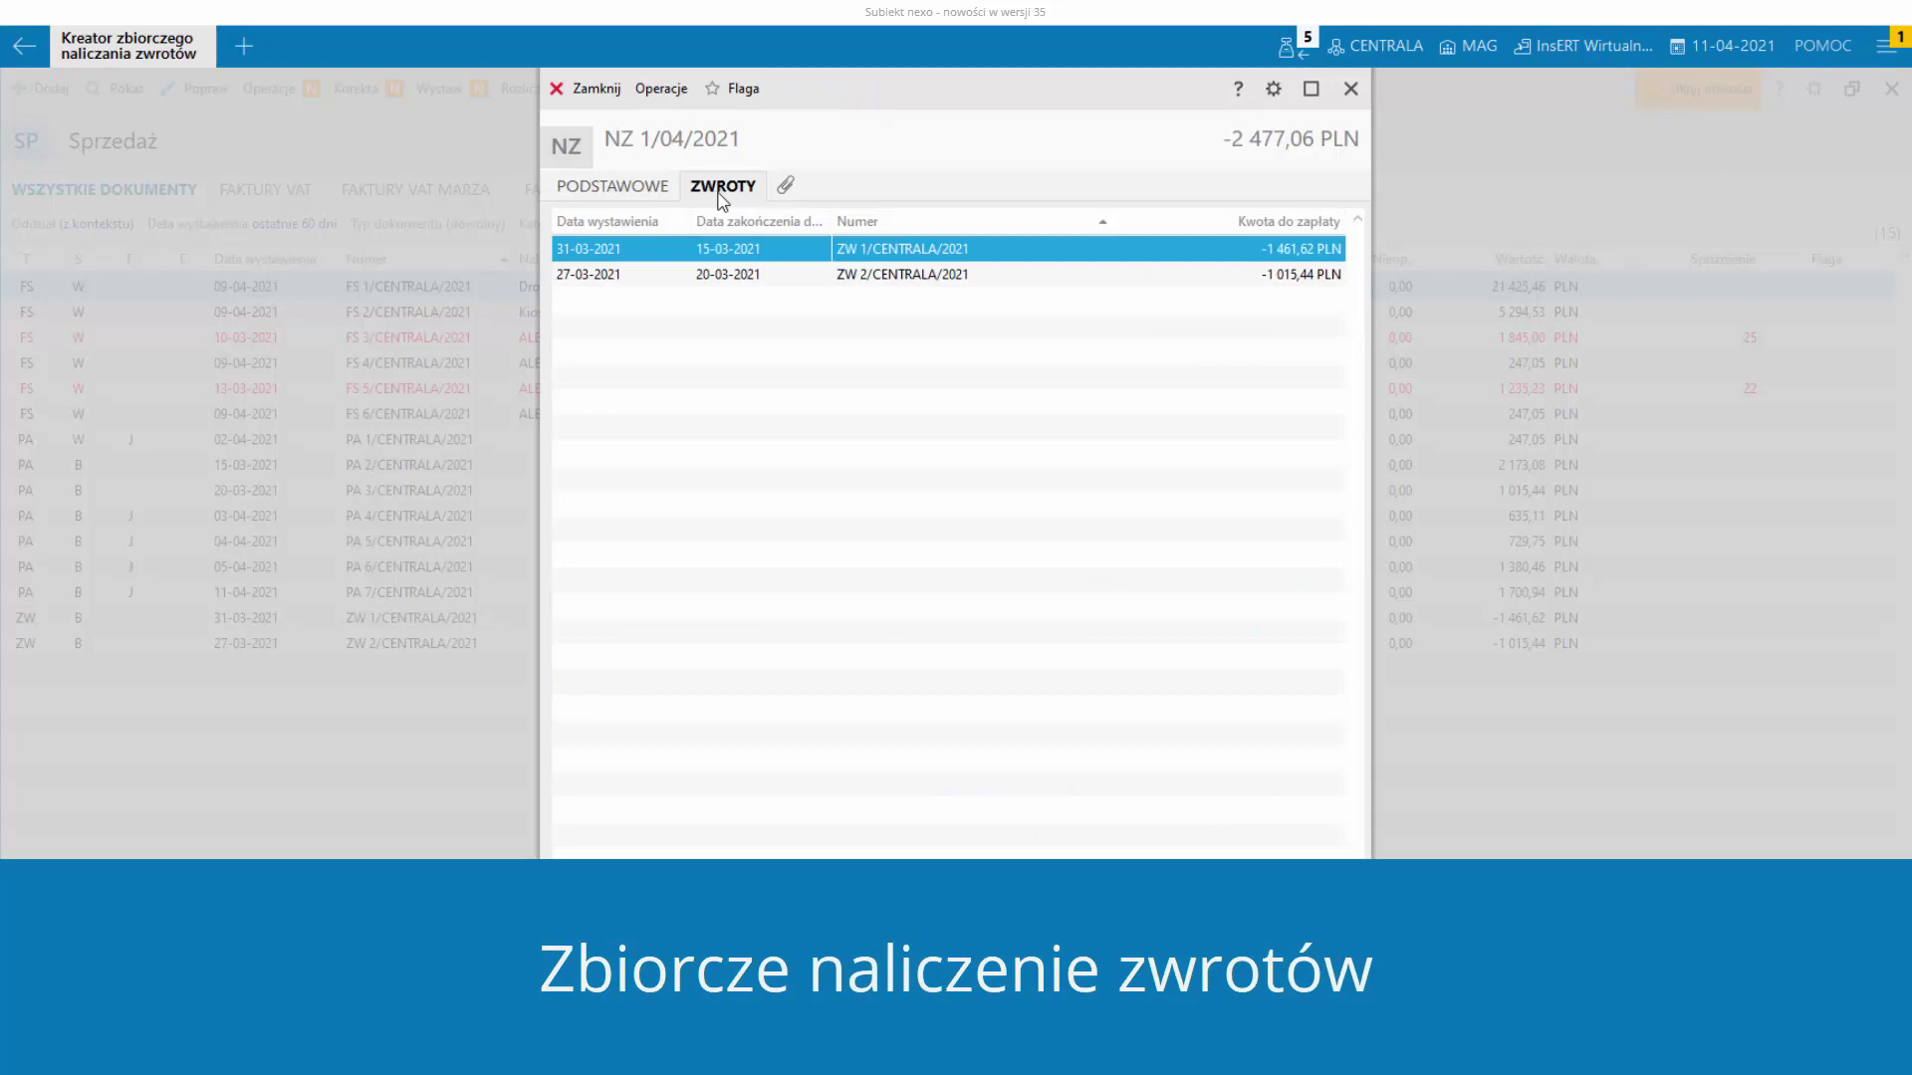
{"action": "left_click", "coordinate": [630, 191]}
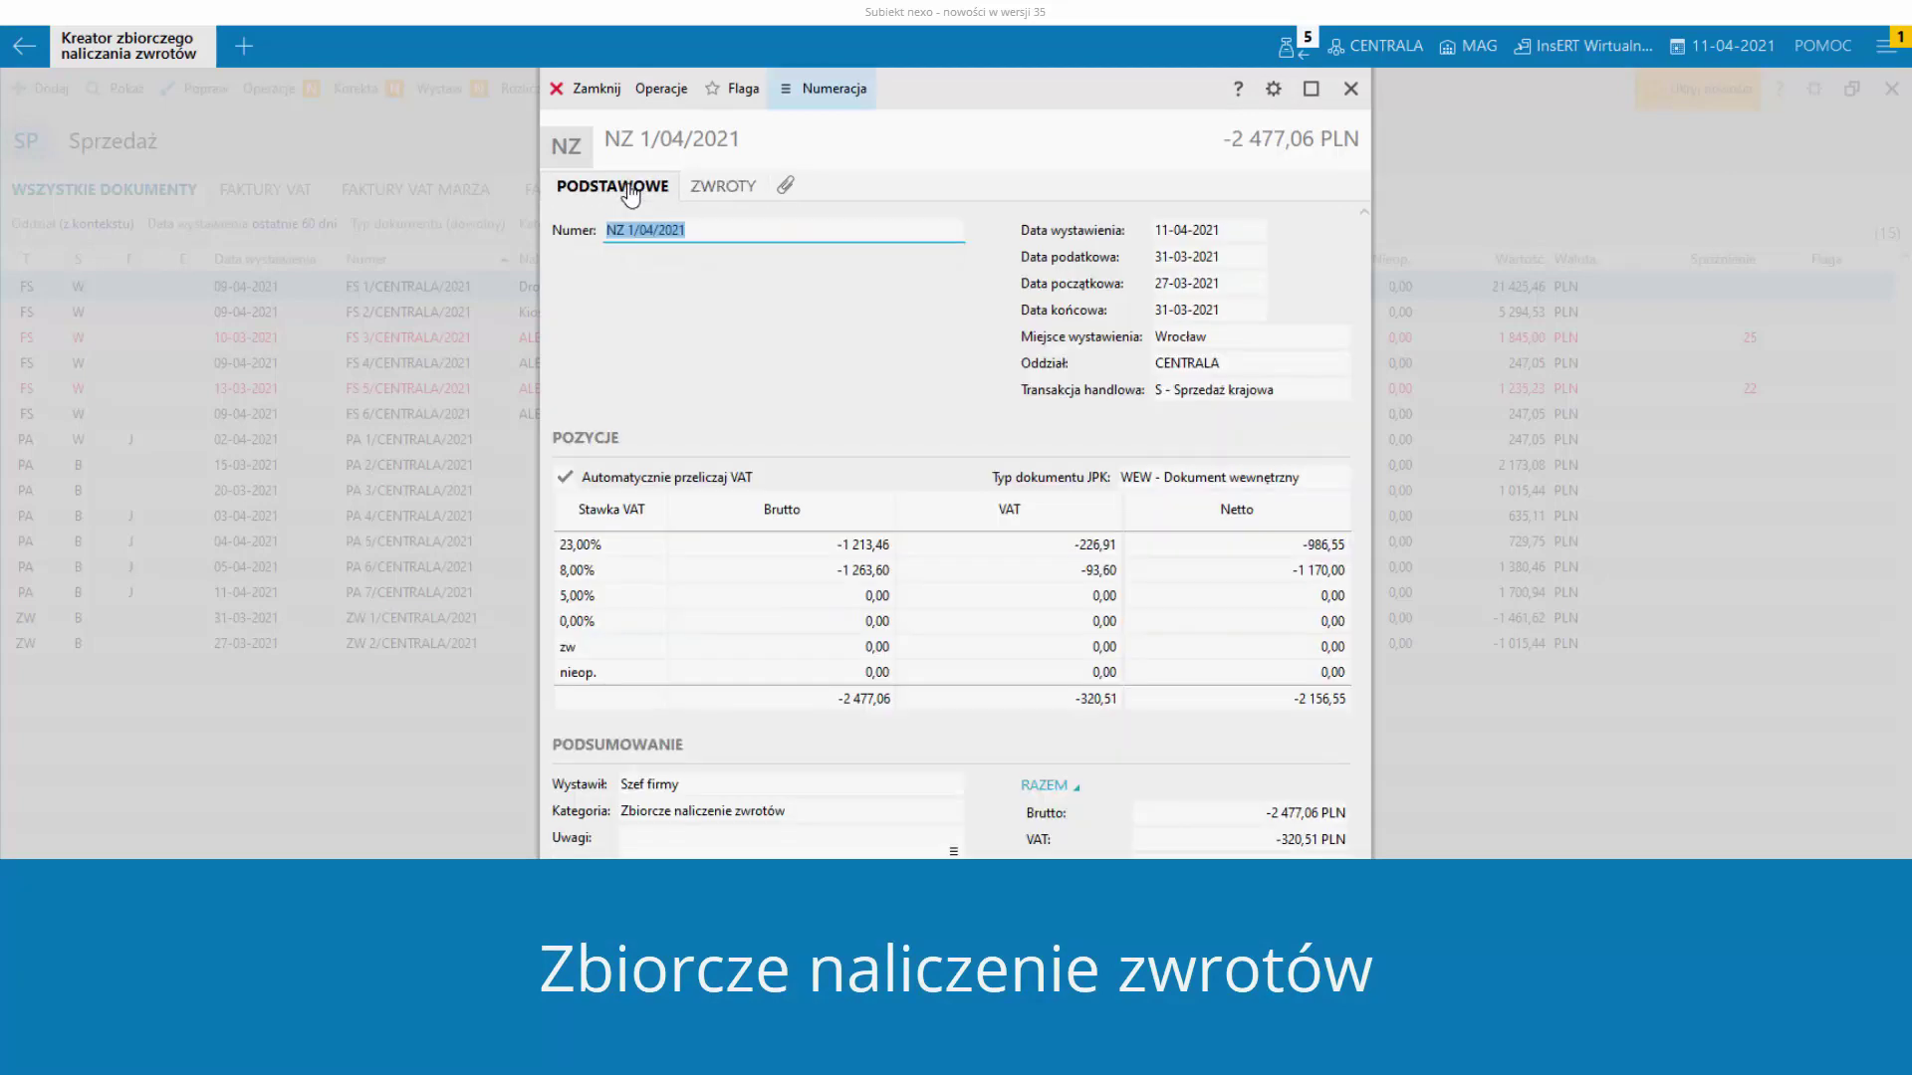
{"action": "left_click", "coordinate": [576, 96]}
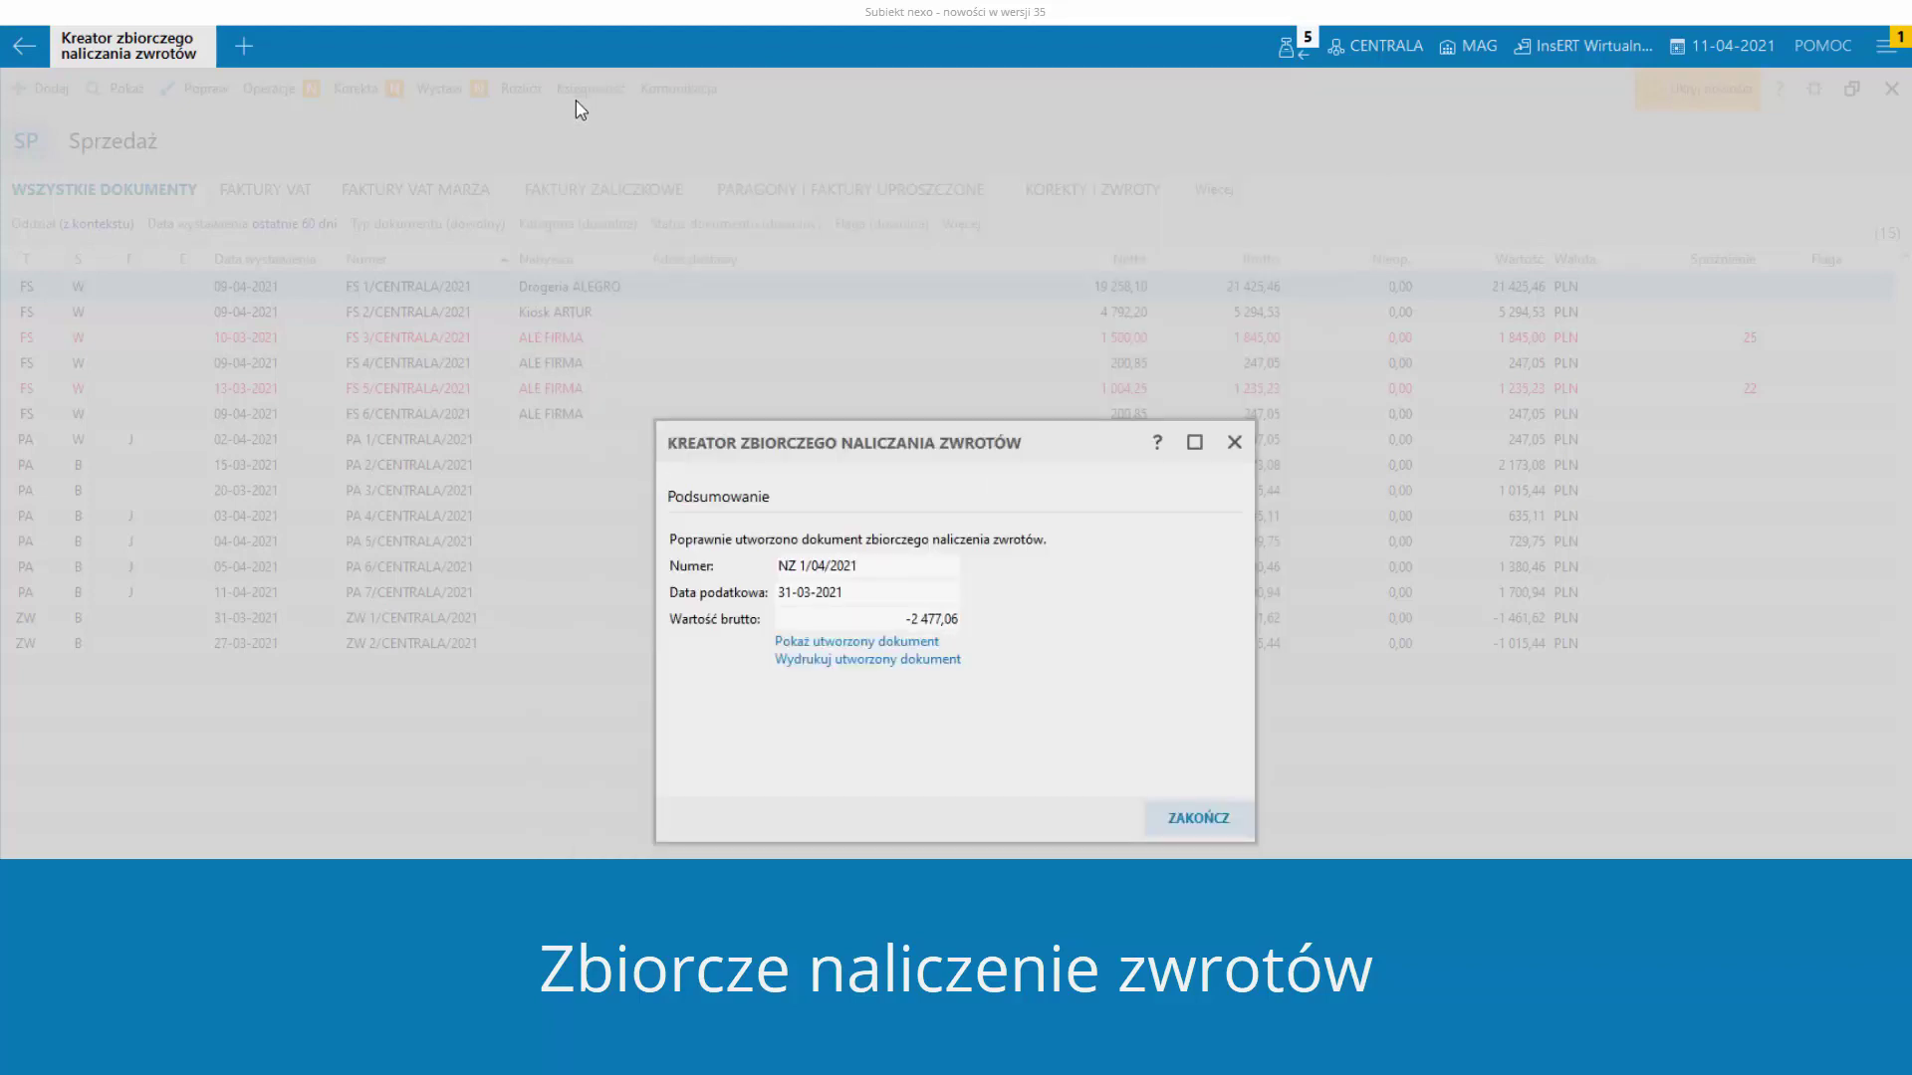
{"action": "left_click", "coordinate": [1163, 817]}
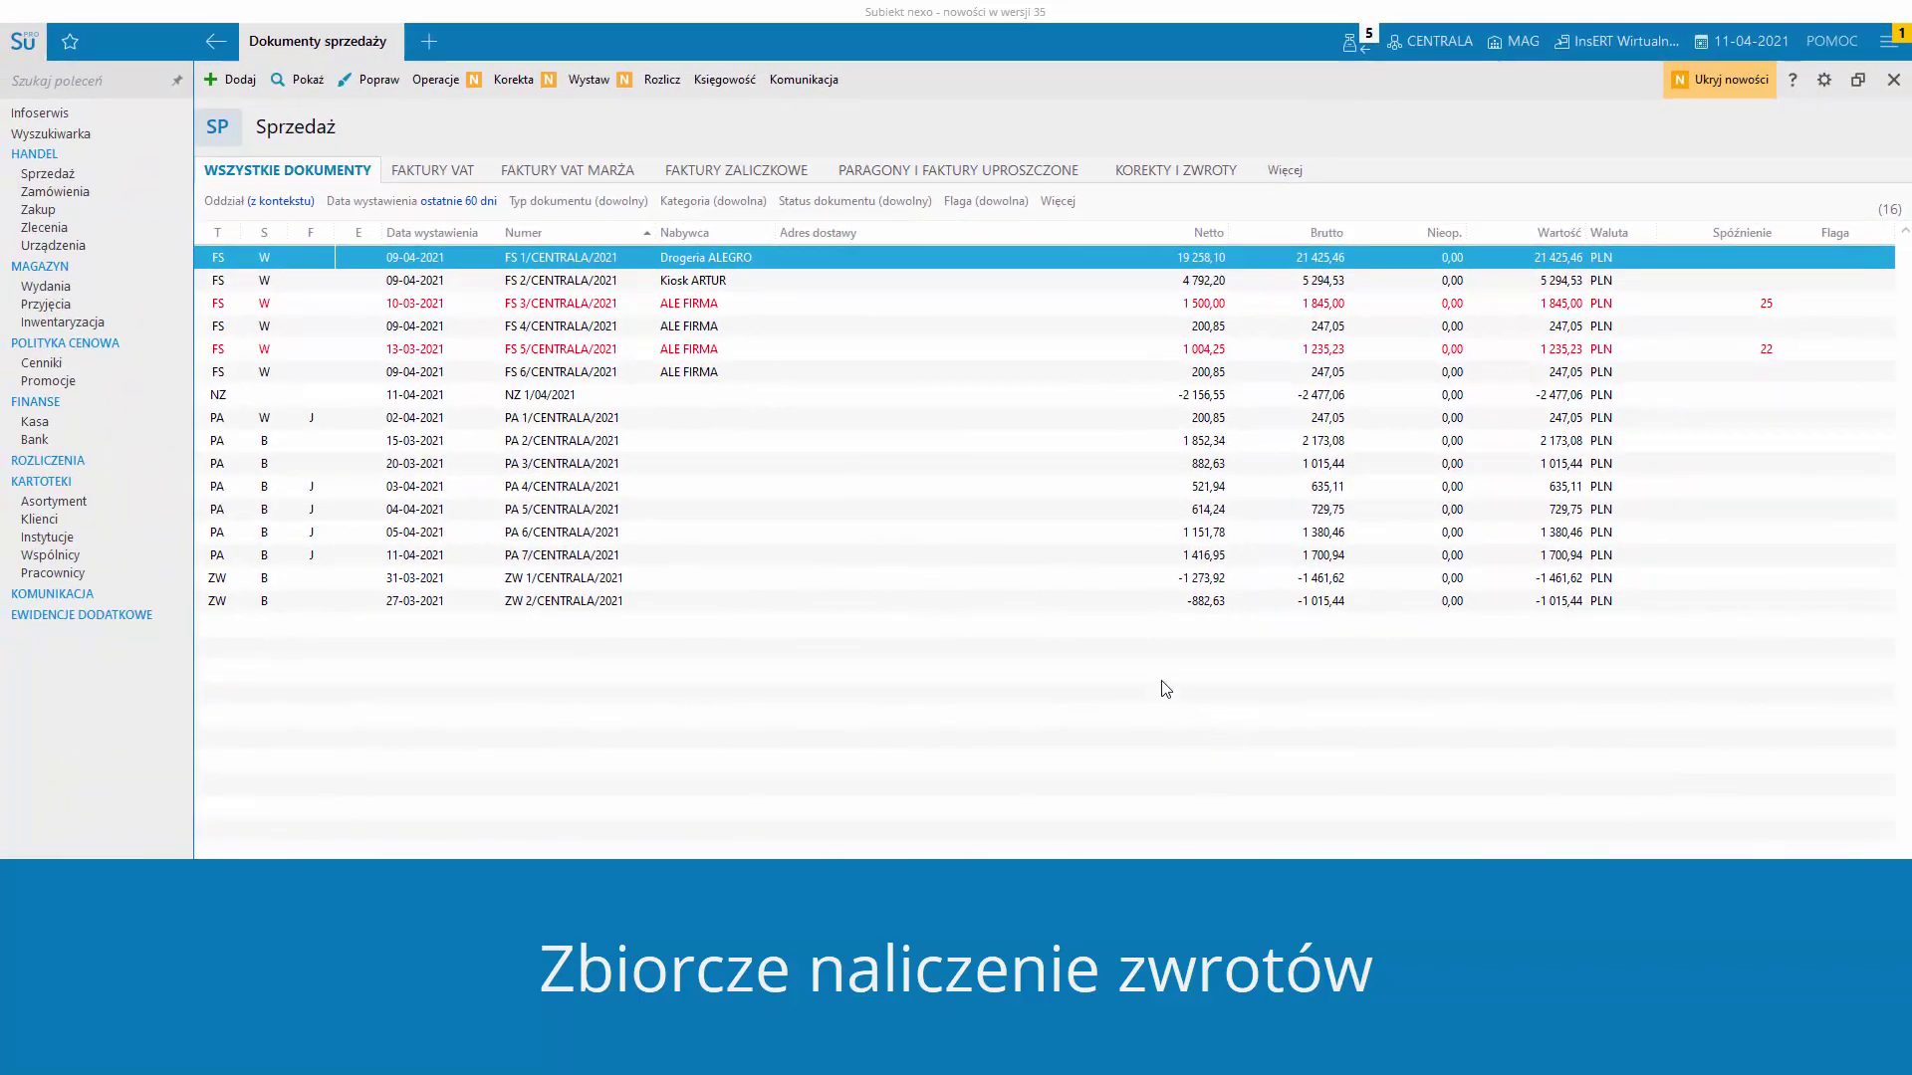
{"action": "left_click", "coordinate": [695, 405]}
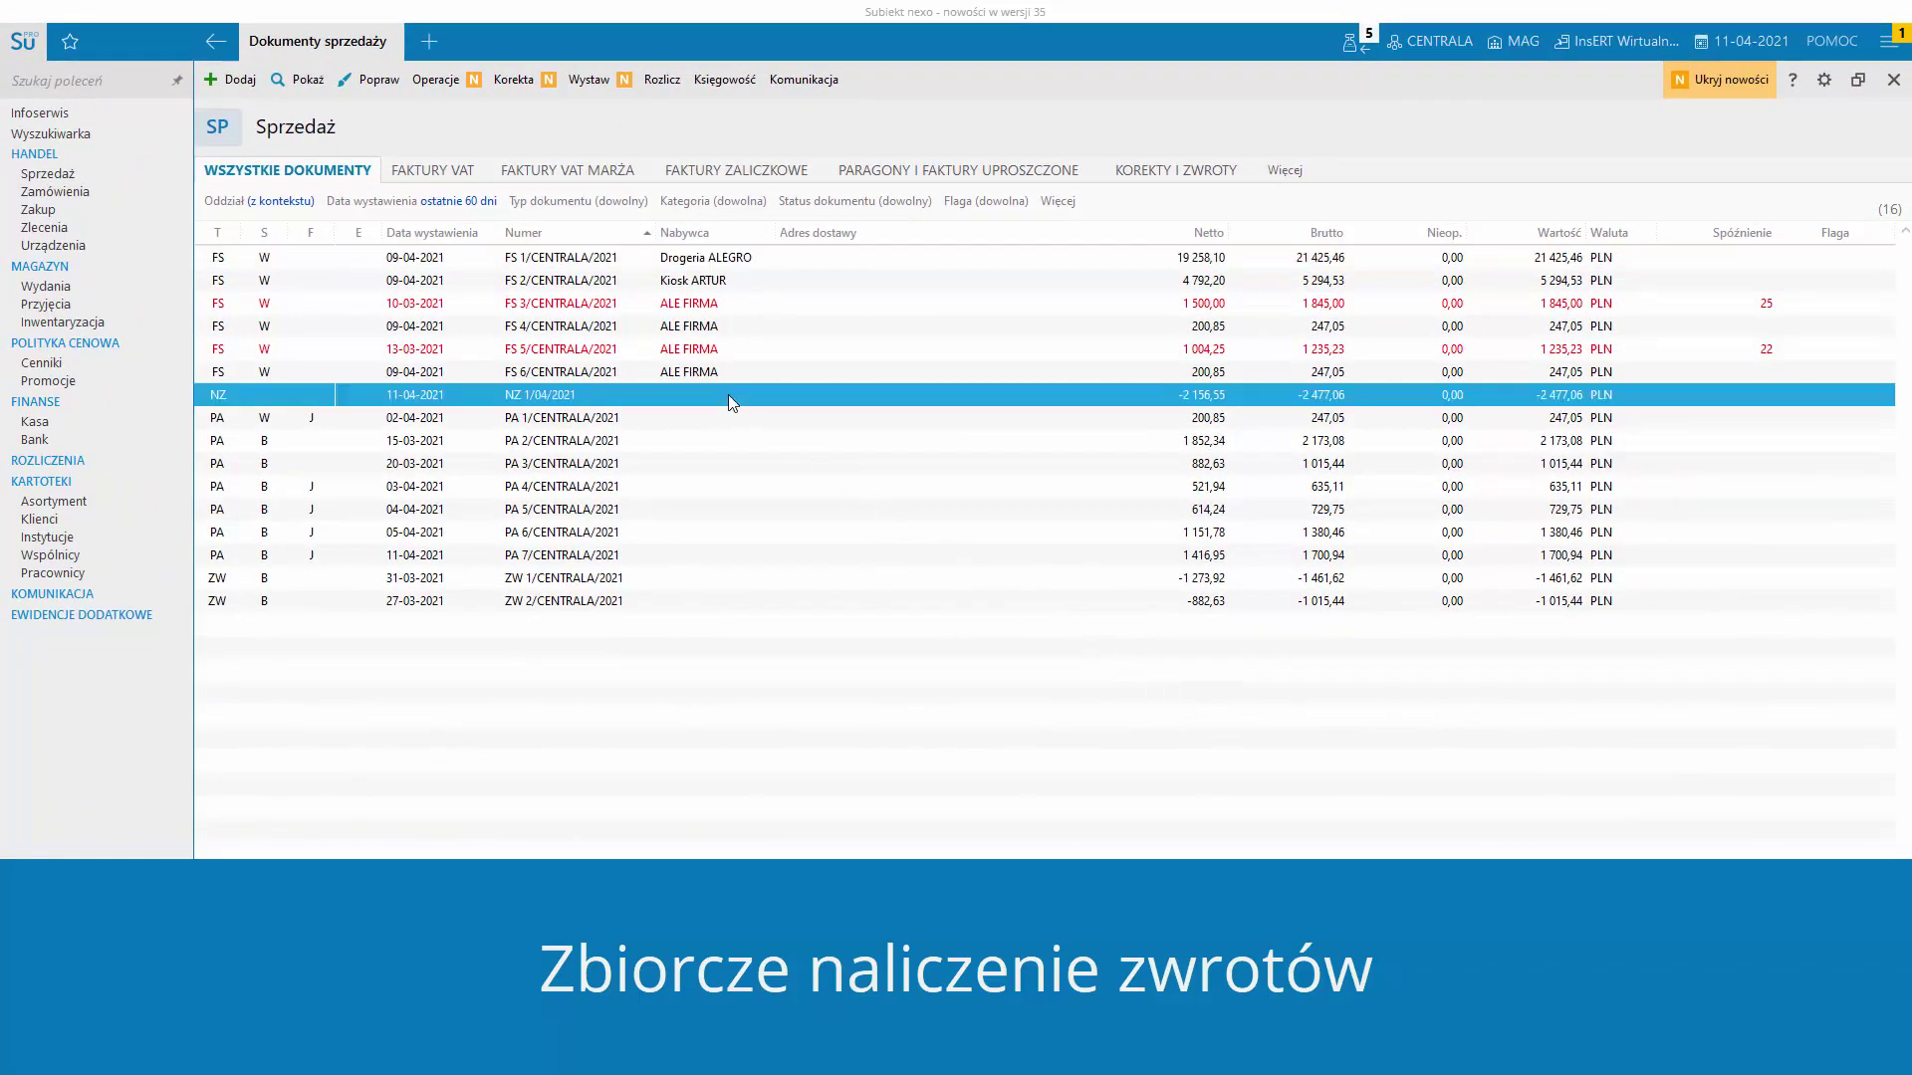
- In the system configuration's Parametry deklaracji i JPK, set Zwroty detaliczne to "na podstawie zbiorczych naliczeń" and save
{"action": "key", "text": "ctrl+space"}
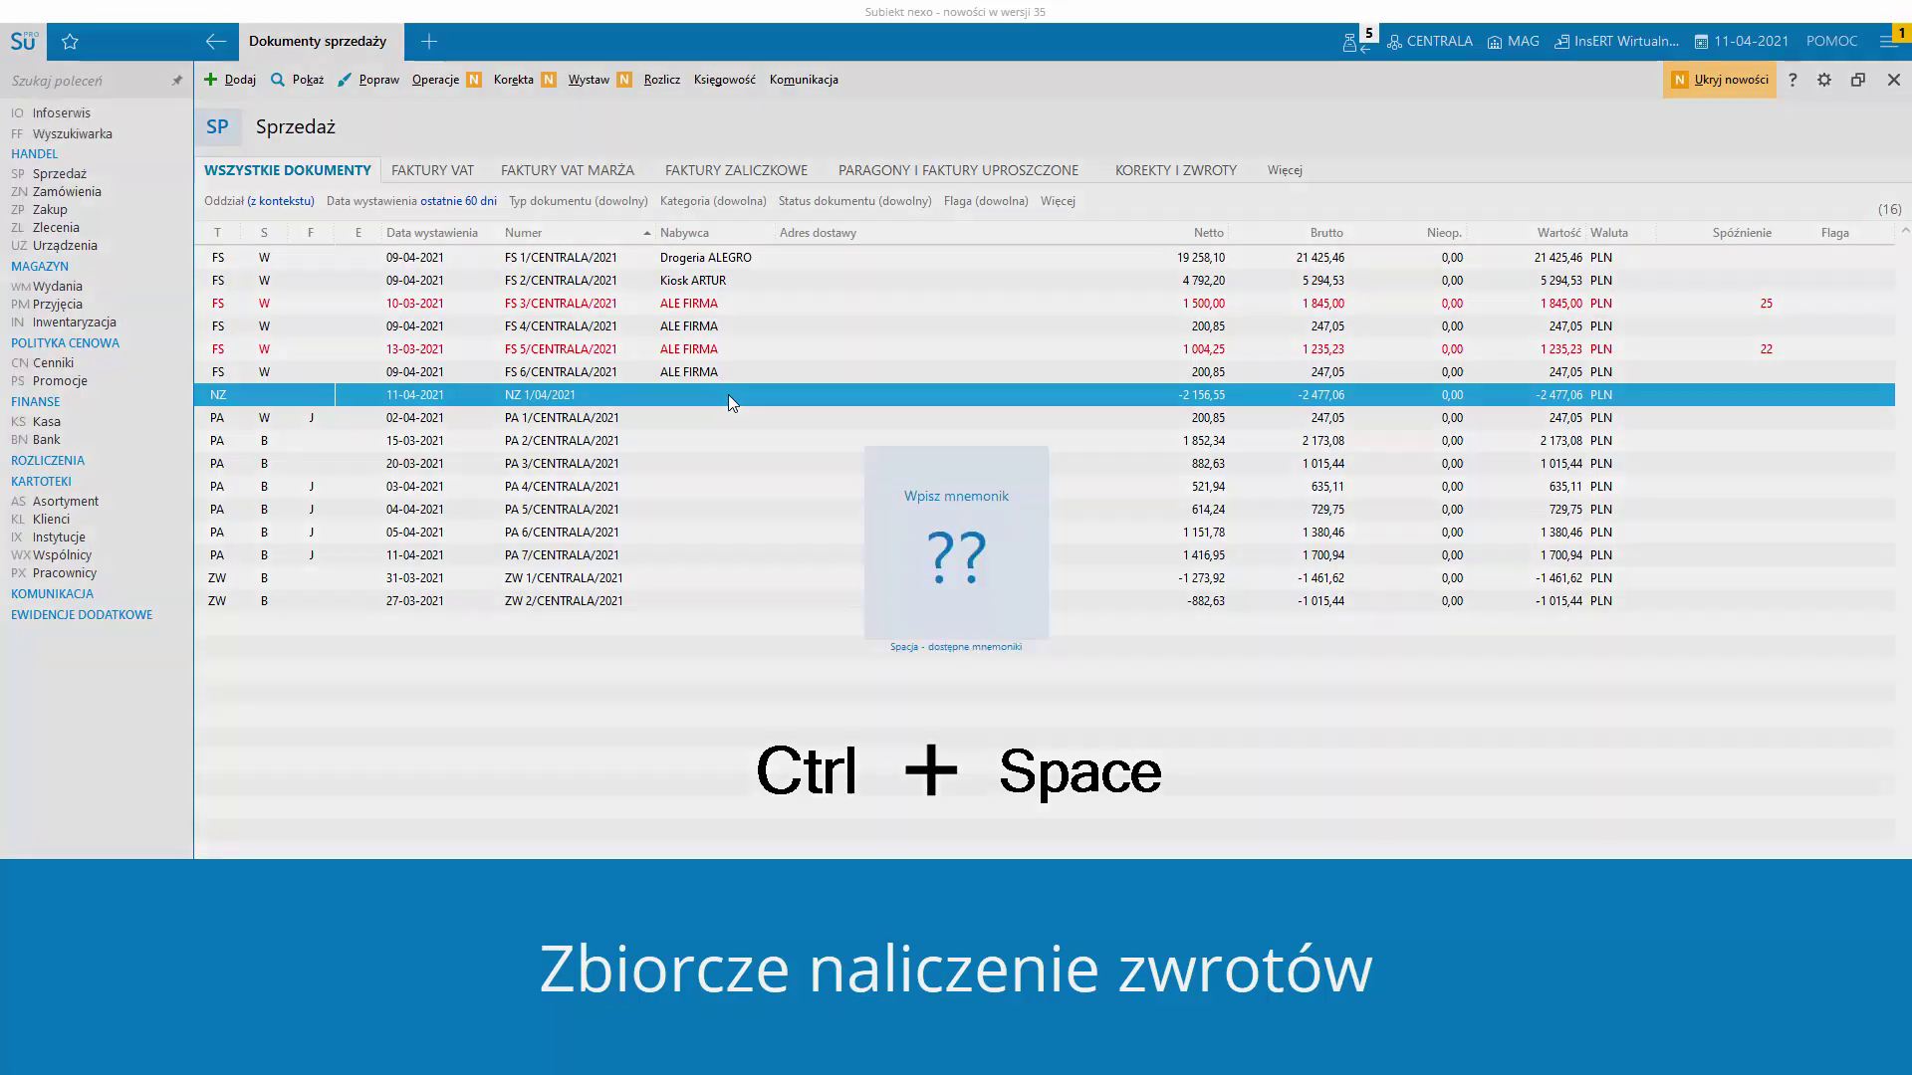
{"action": "type", "text": "kf"}
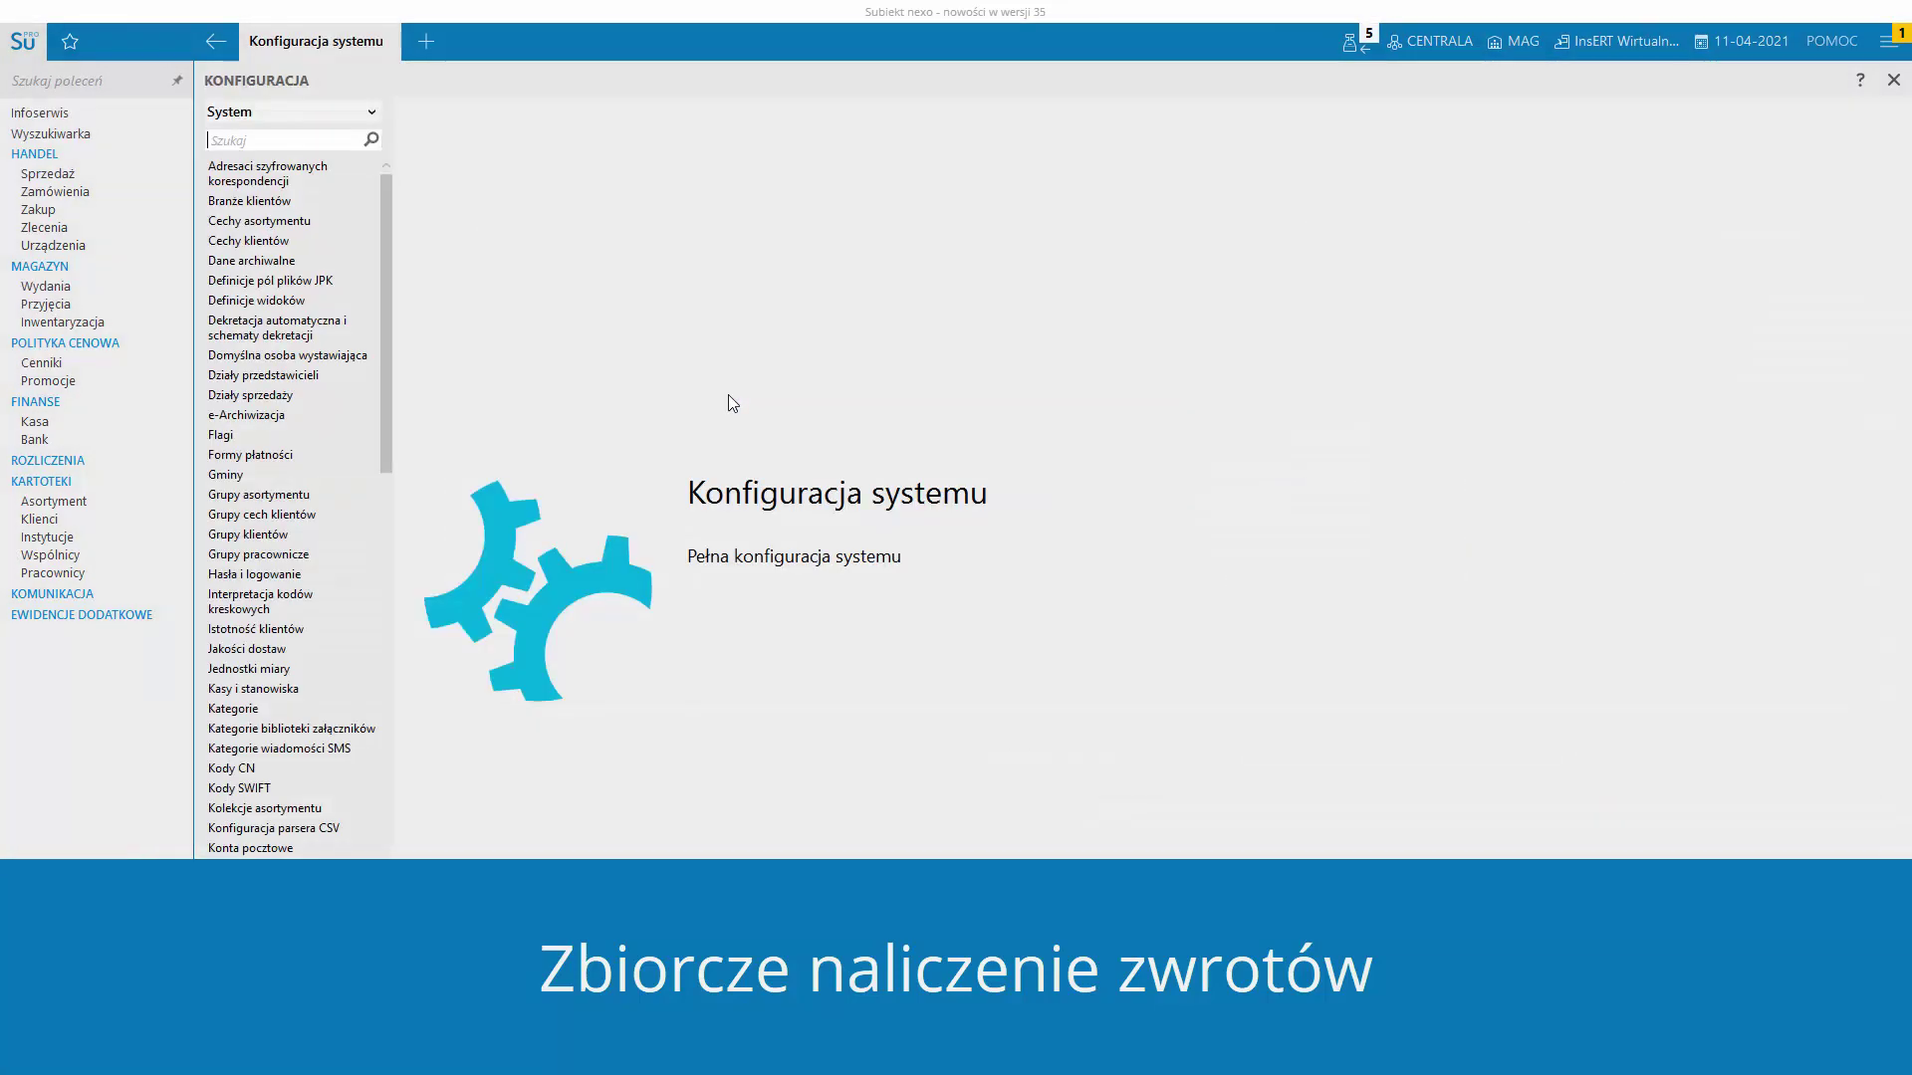
{"action": "type", "text": "jpk"}
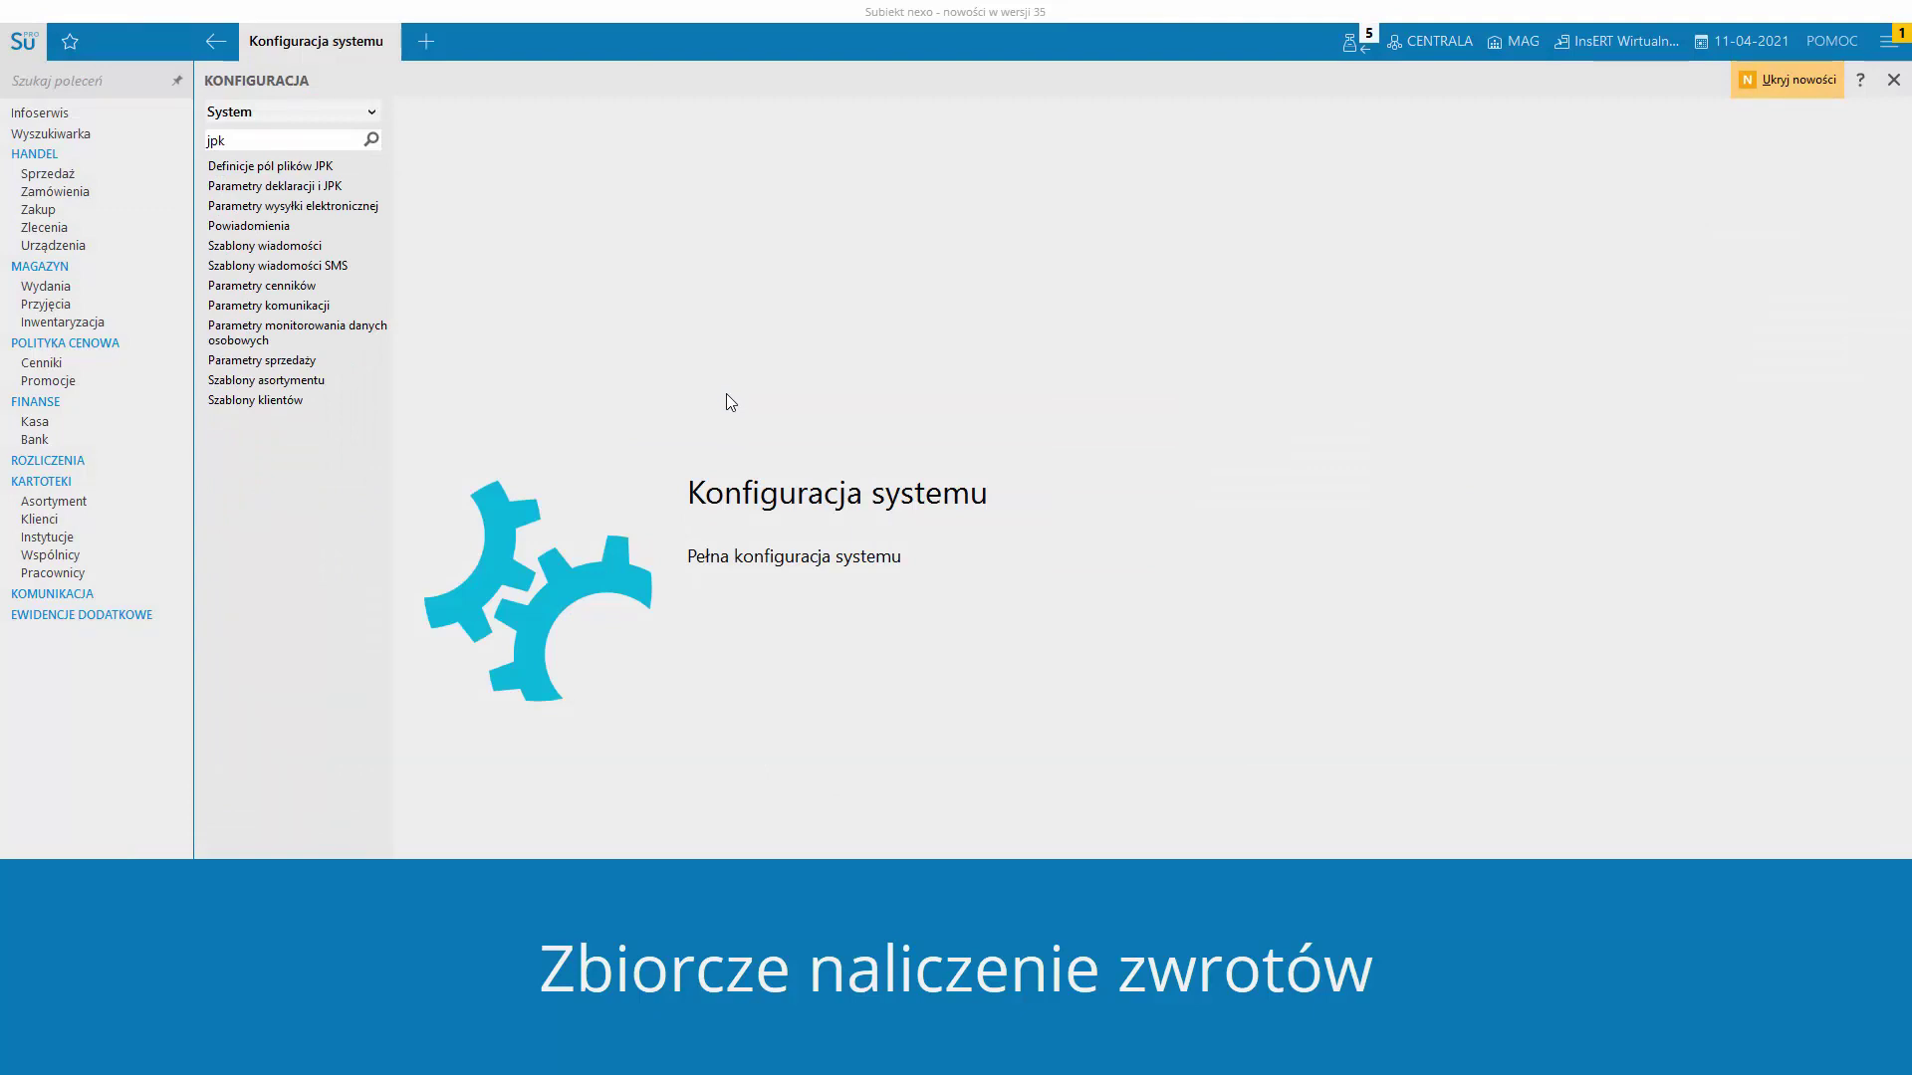
{"action": "left_click", "coordinate": [336, 192]}
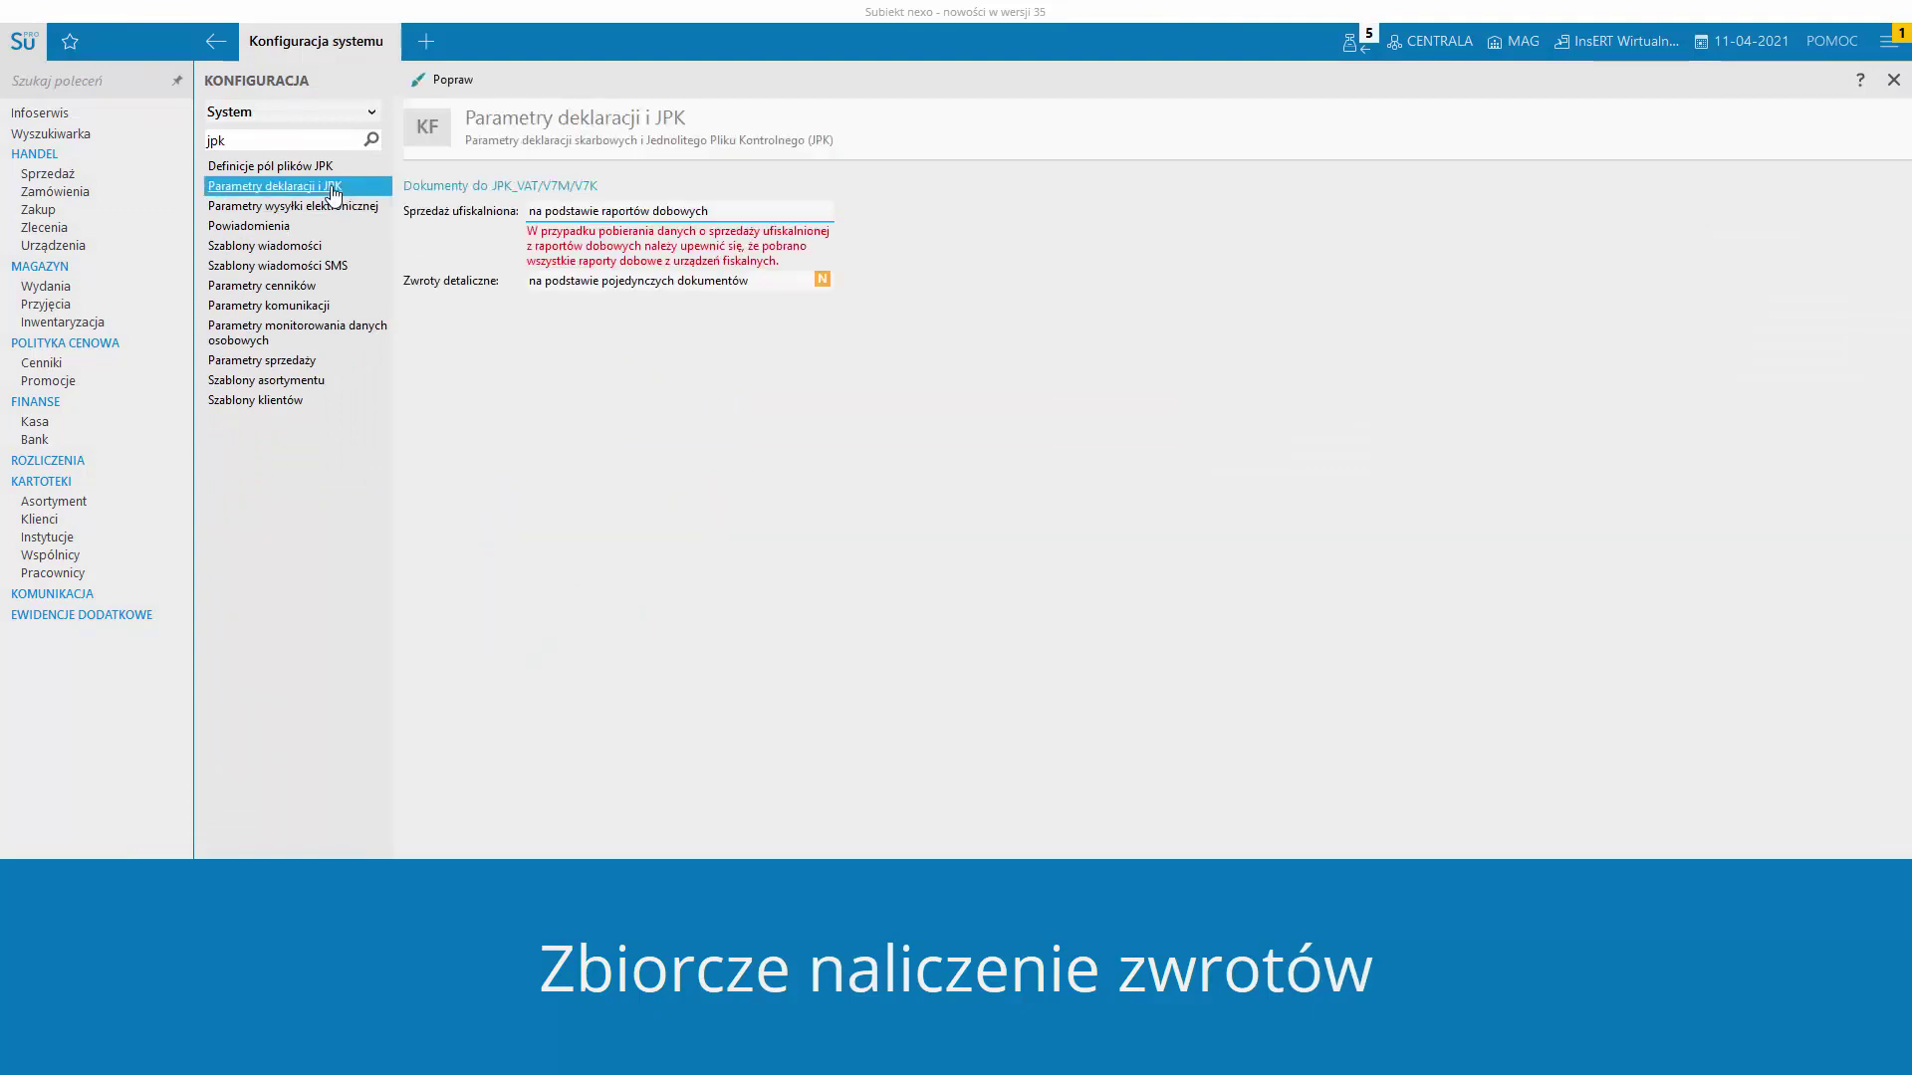
{"action": "left_click", "coordinate": [449, 88]}
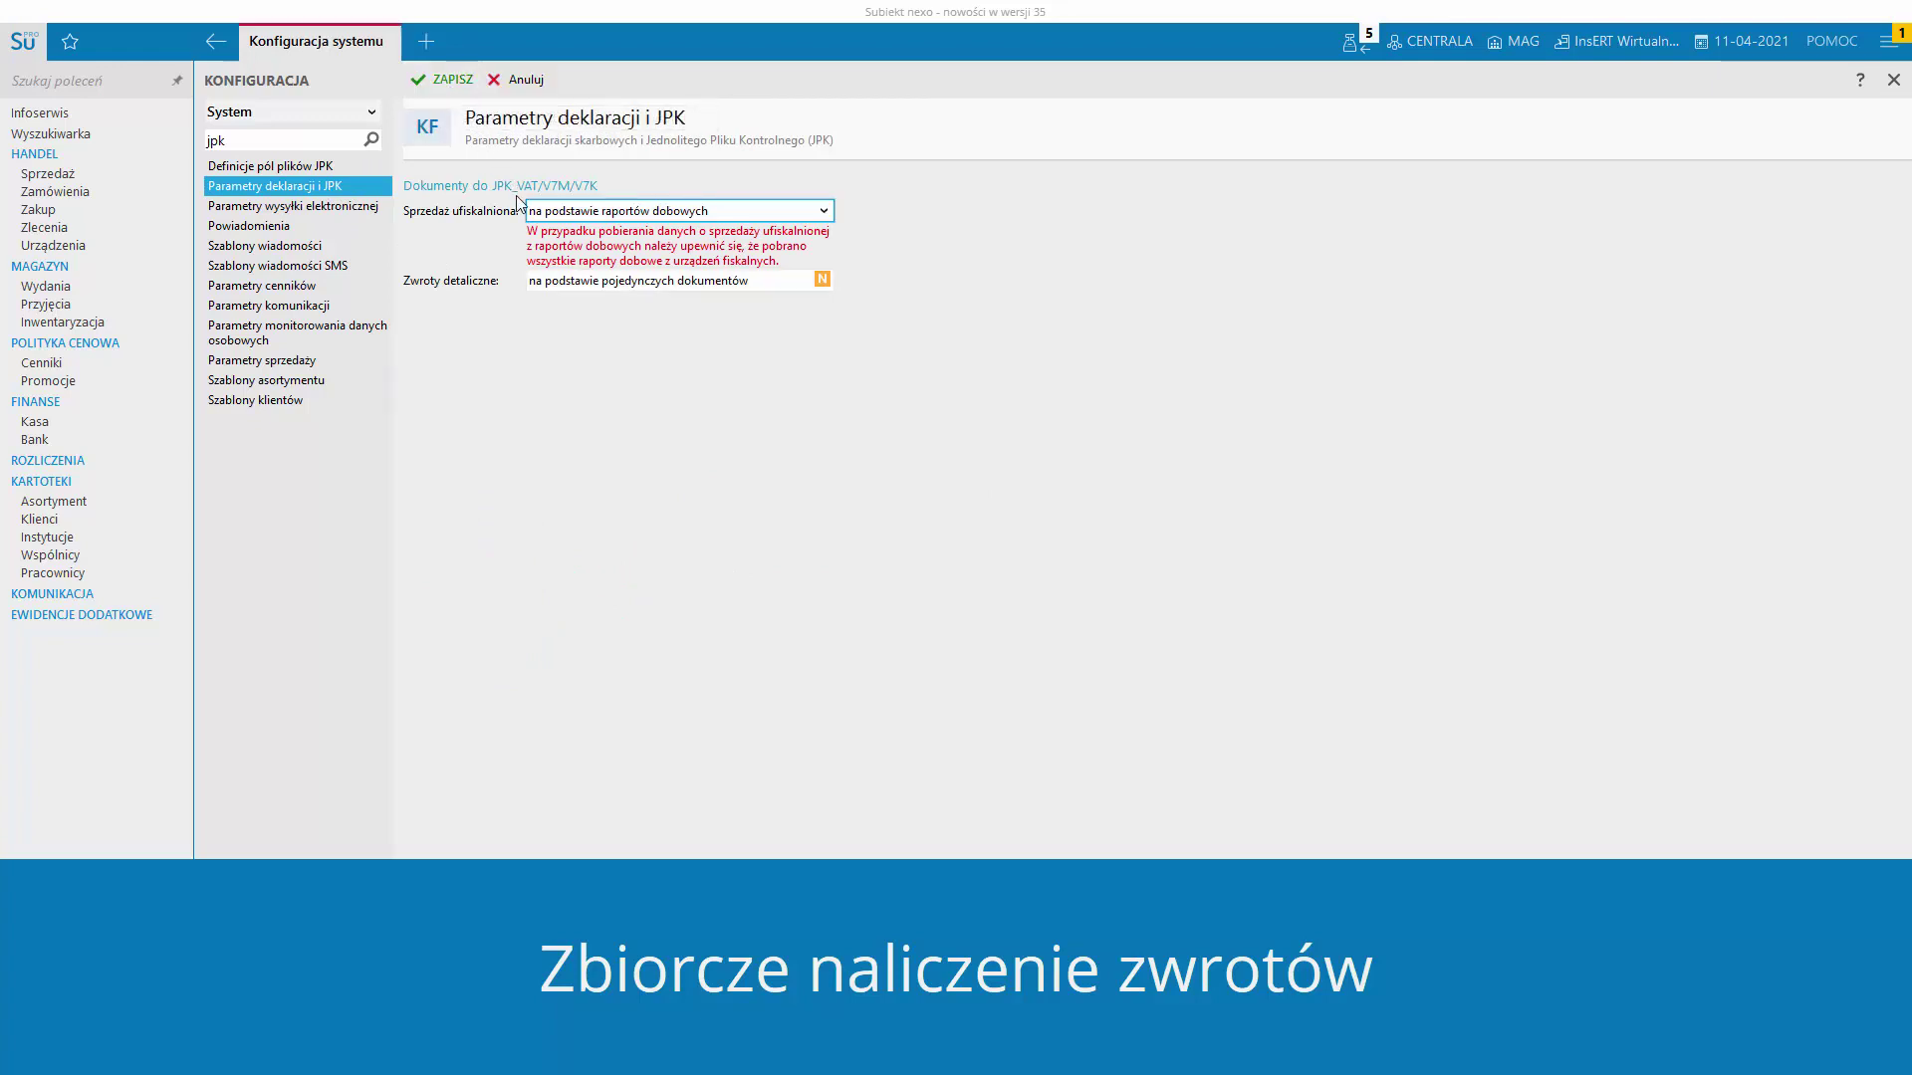
{"action": "left_click", "coordinate": [573, 281]}
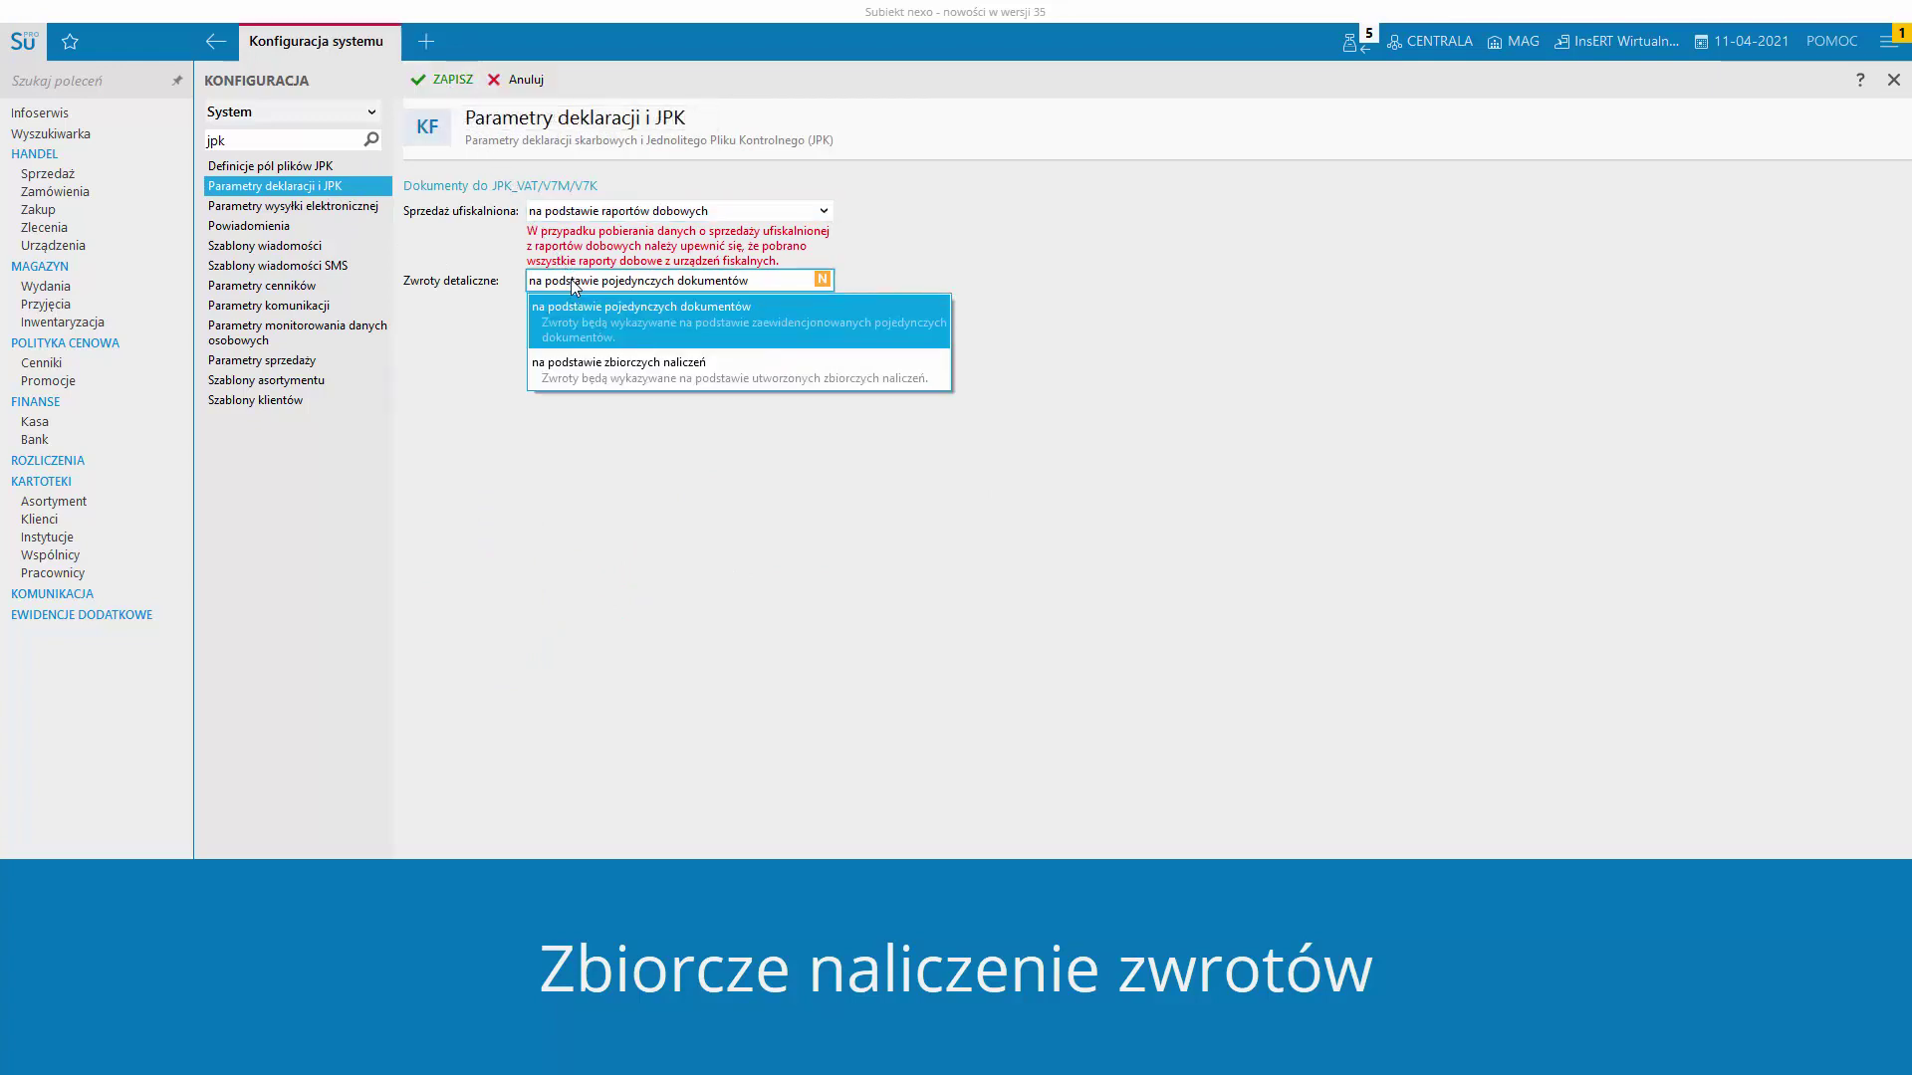
{"action": "left_click", "coordinate": [553, 376]}
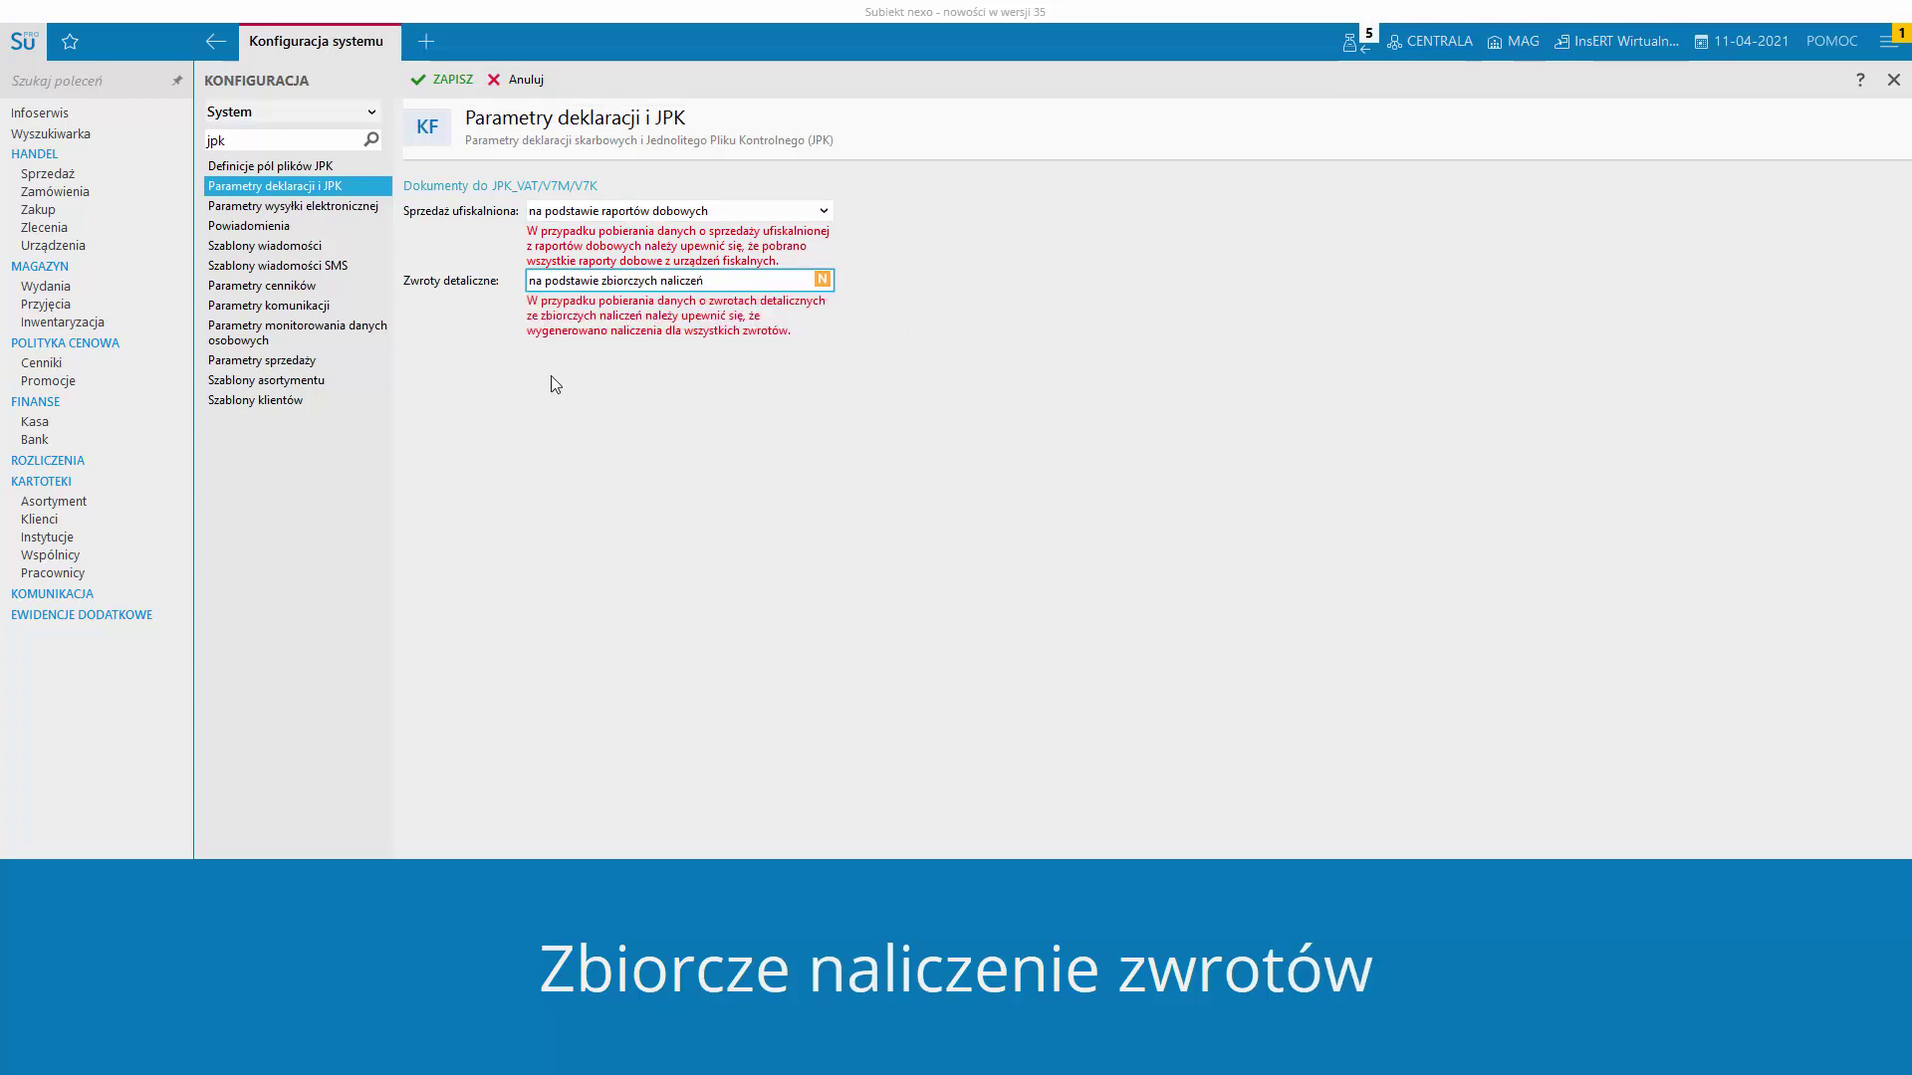
{"action": "left_click", "coordinate": [440, 85]}
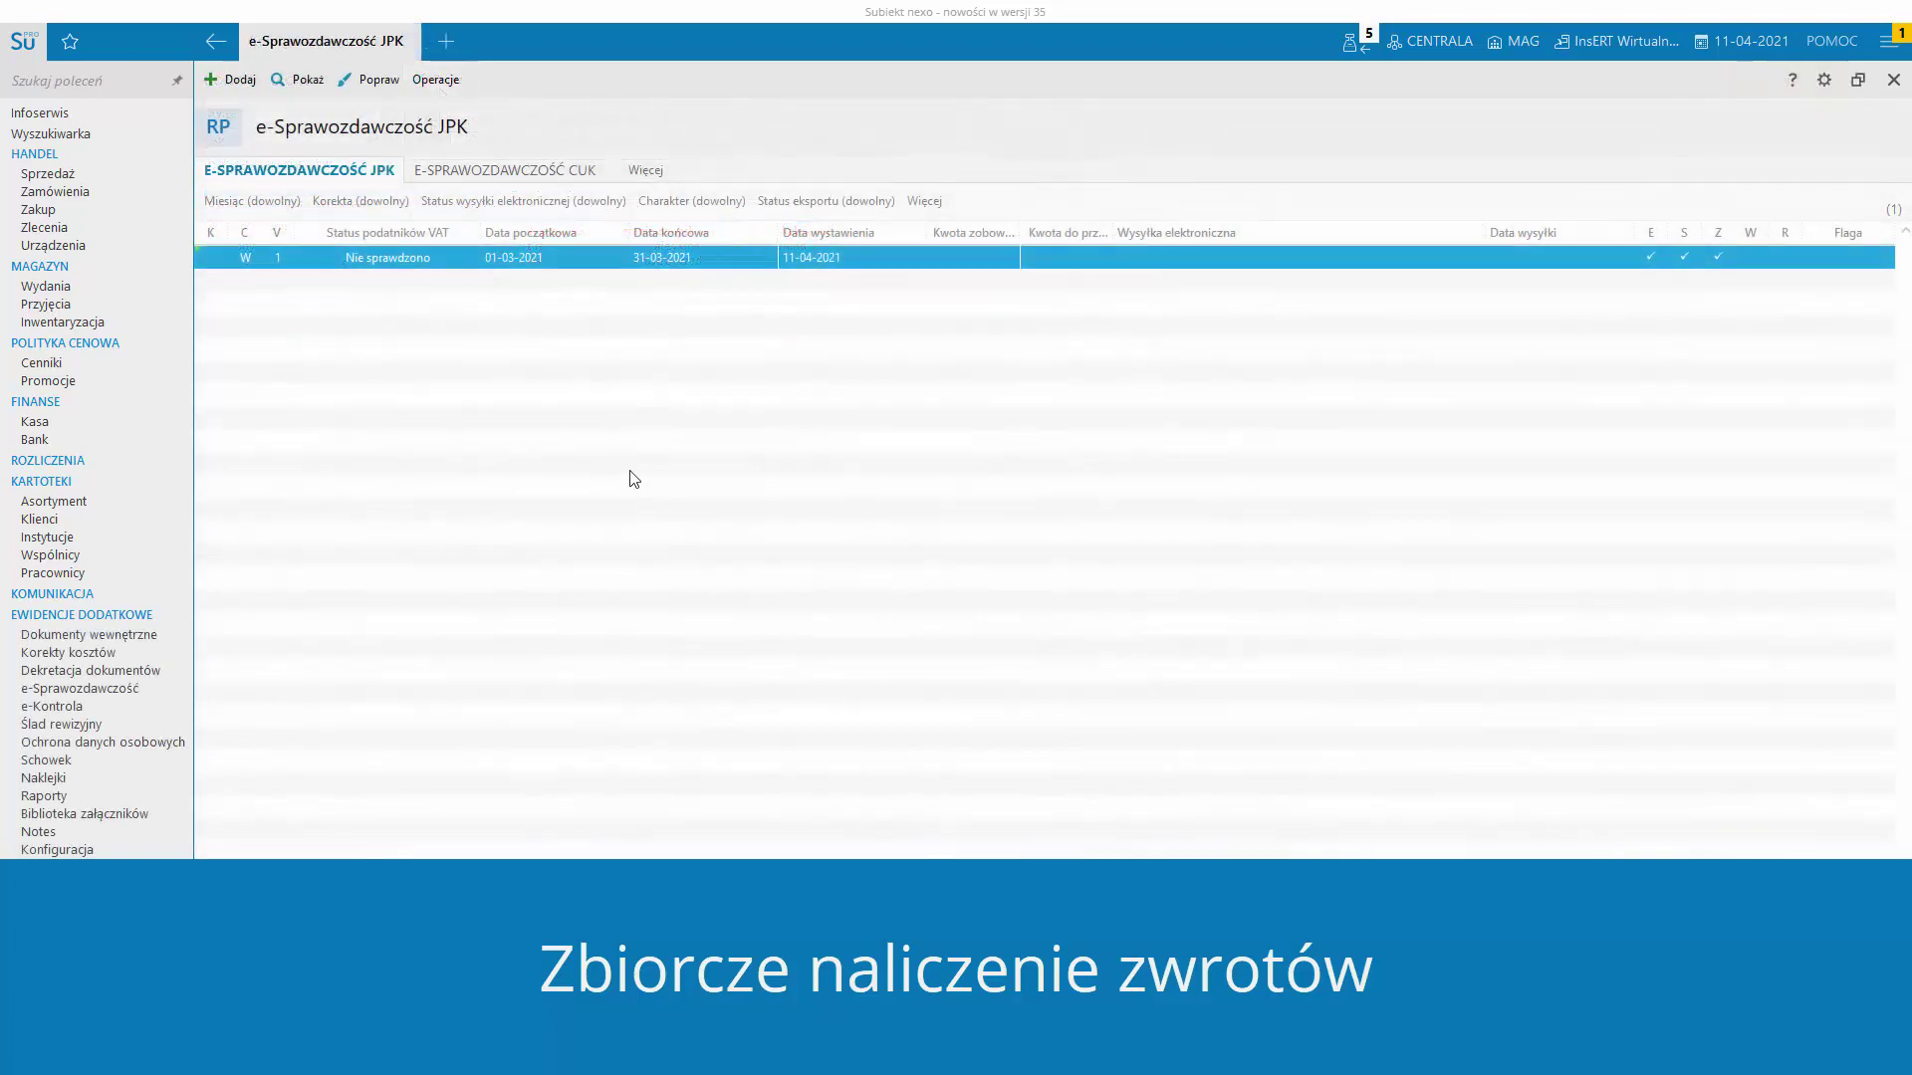
- Open the JPK_V7M file for marzec 2021 and examine the collective returns entry in its sales records
{"action": "right_click", "coordinate": [456, 259]}
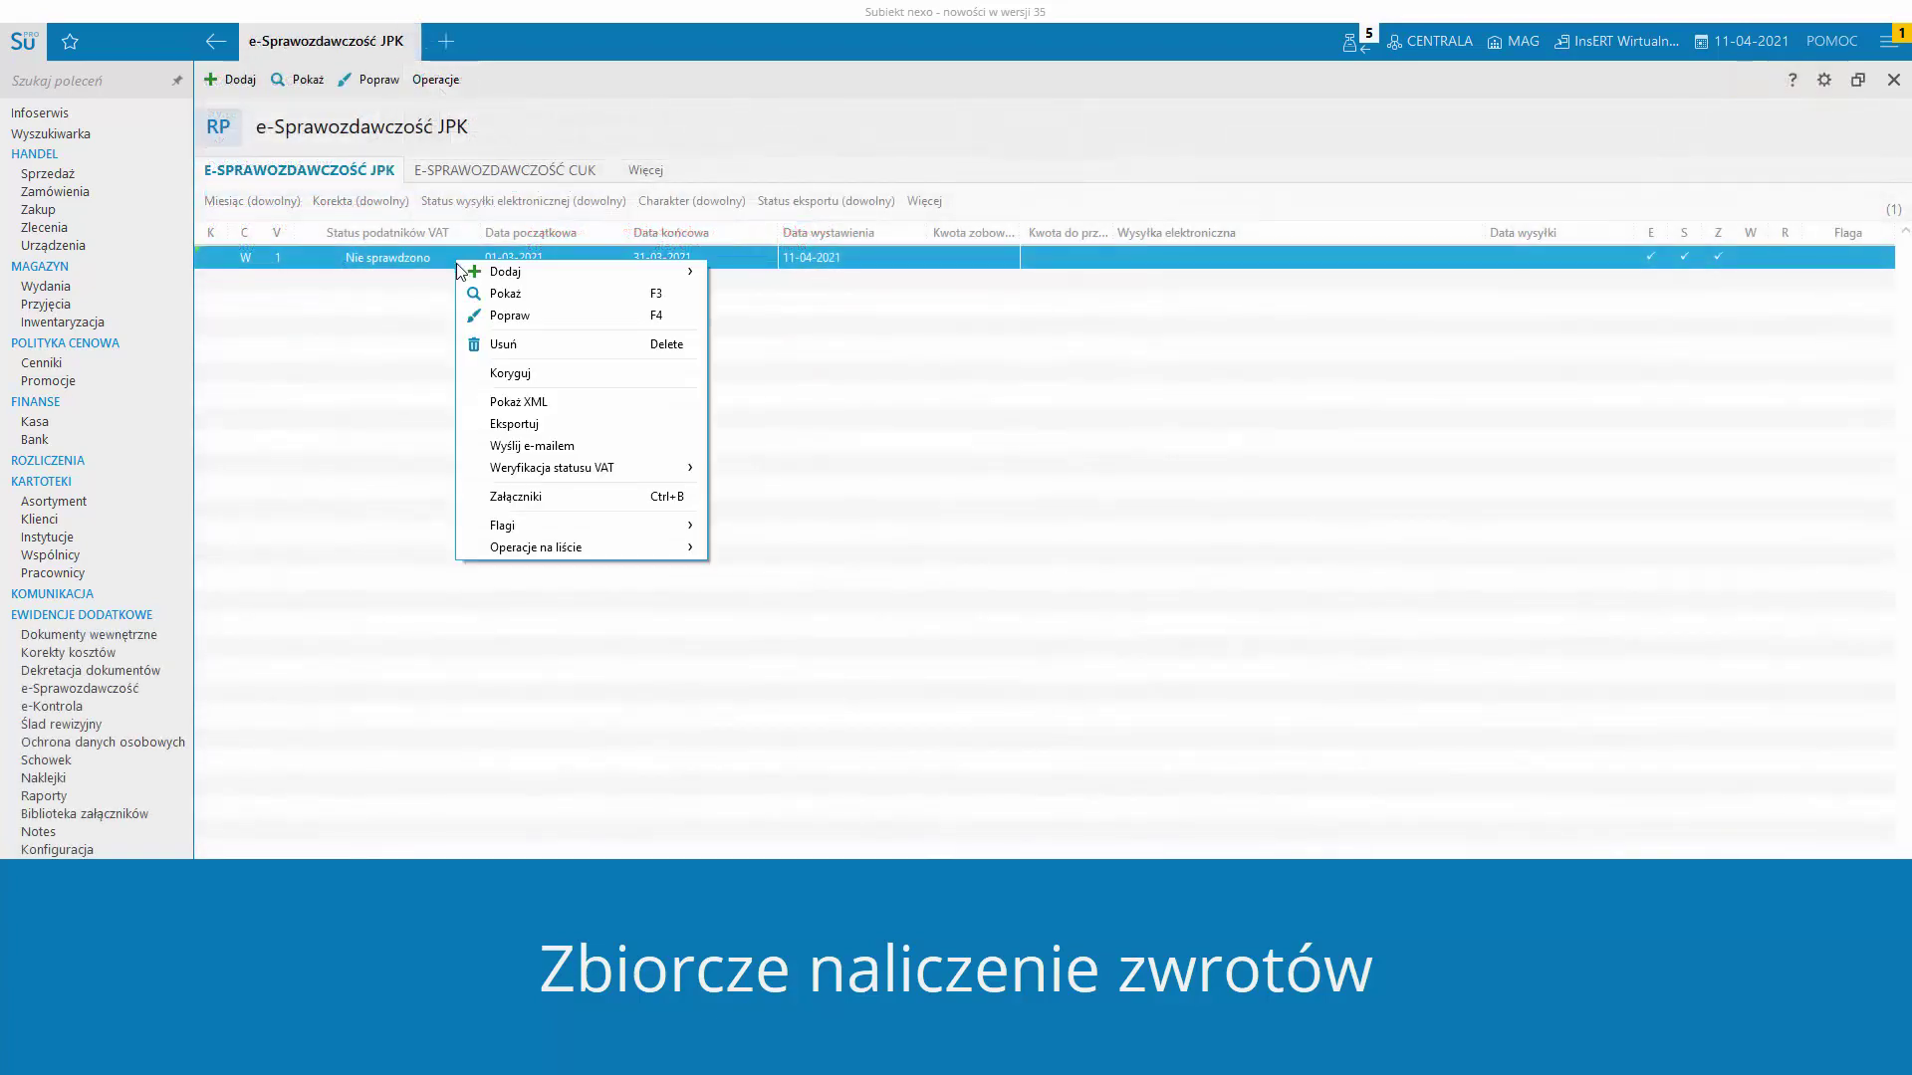
{"action": "left_click", "coordinate": [472, 297]}
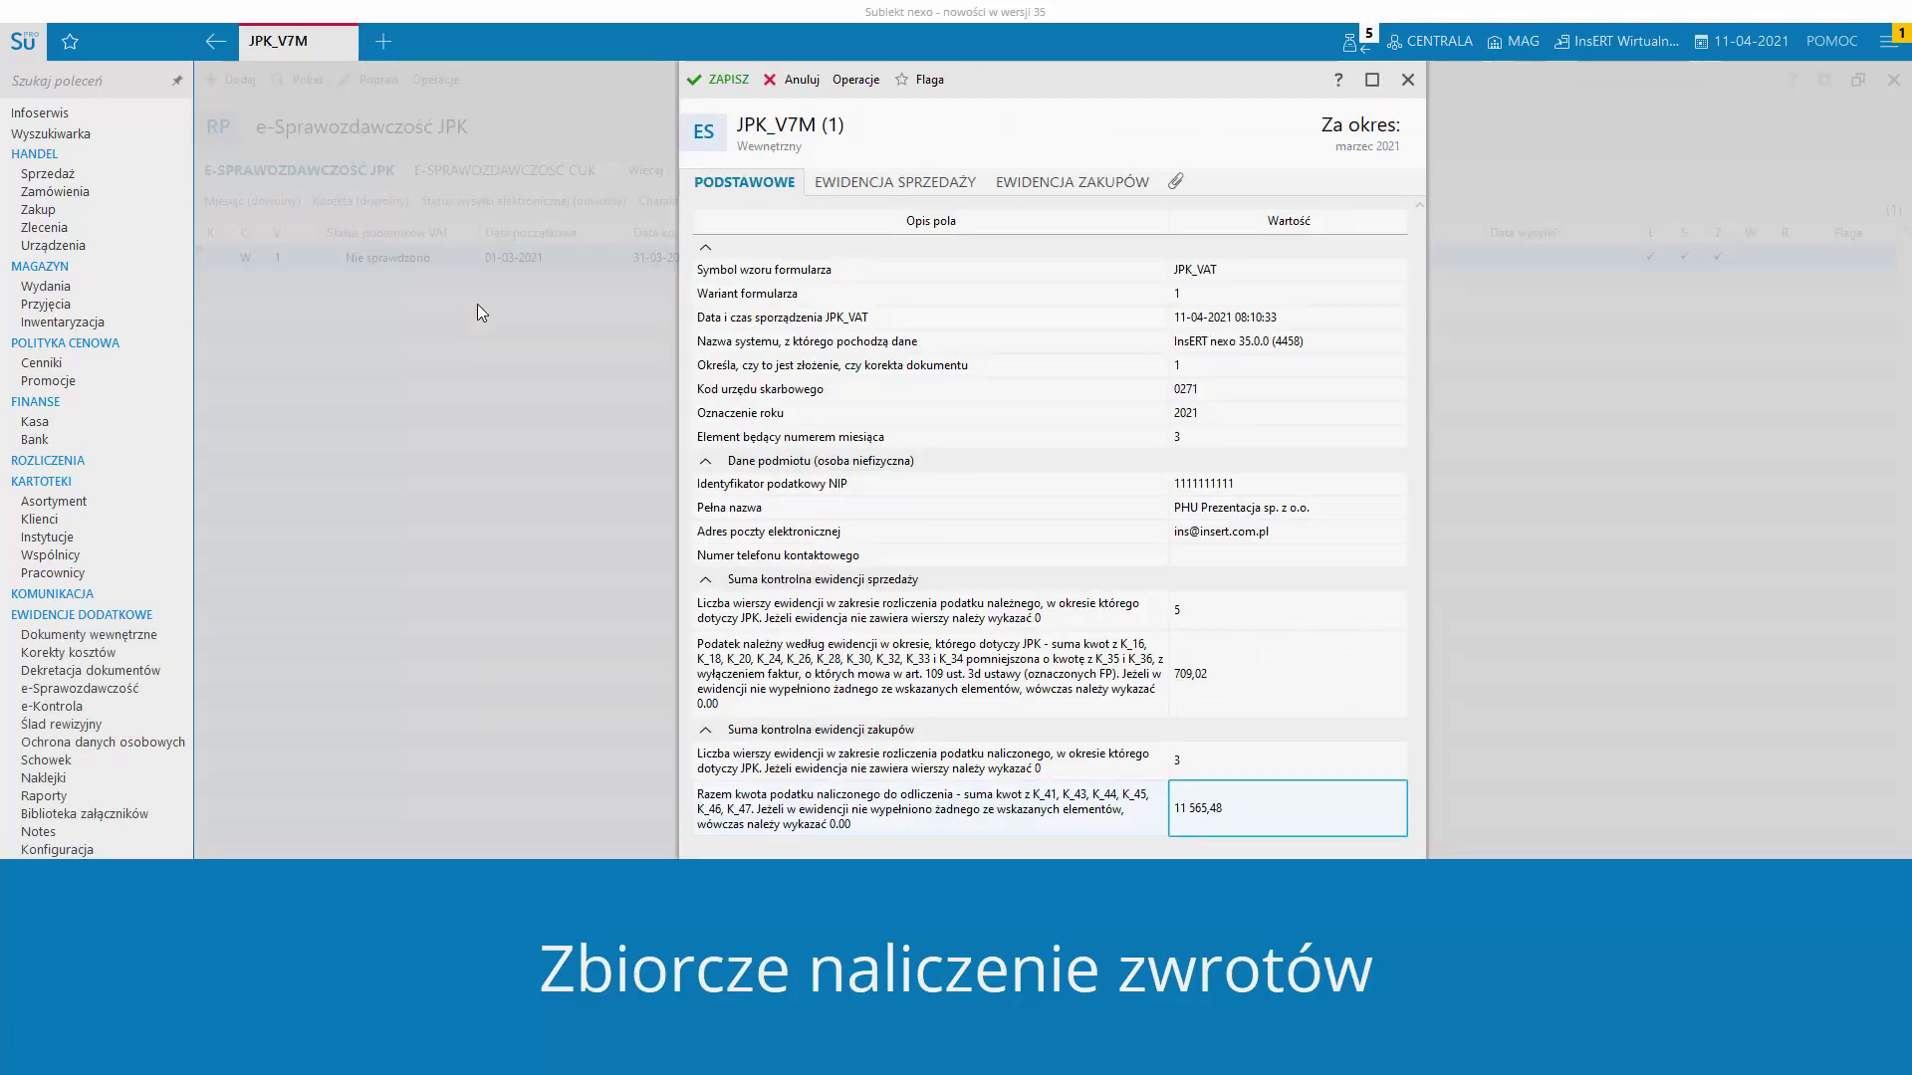
{"action": "left_click", "coordinate": [858, 186]}
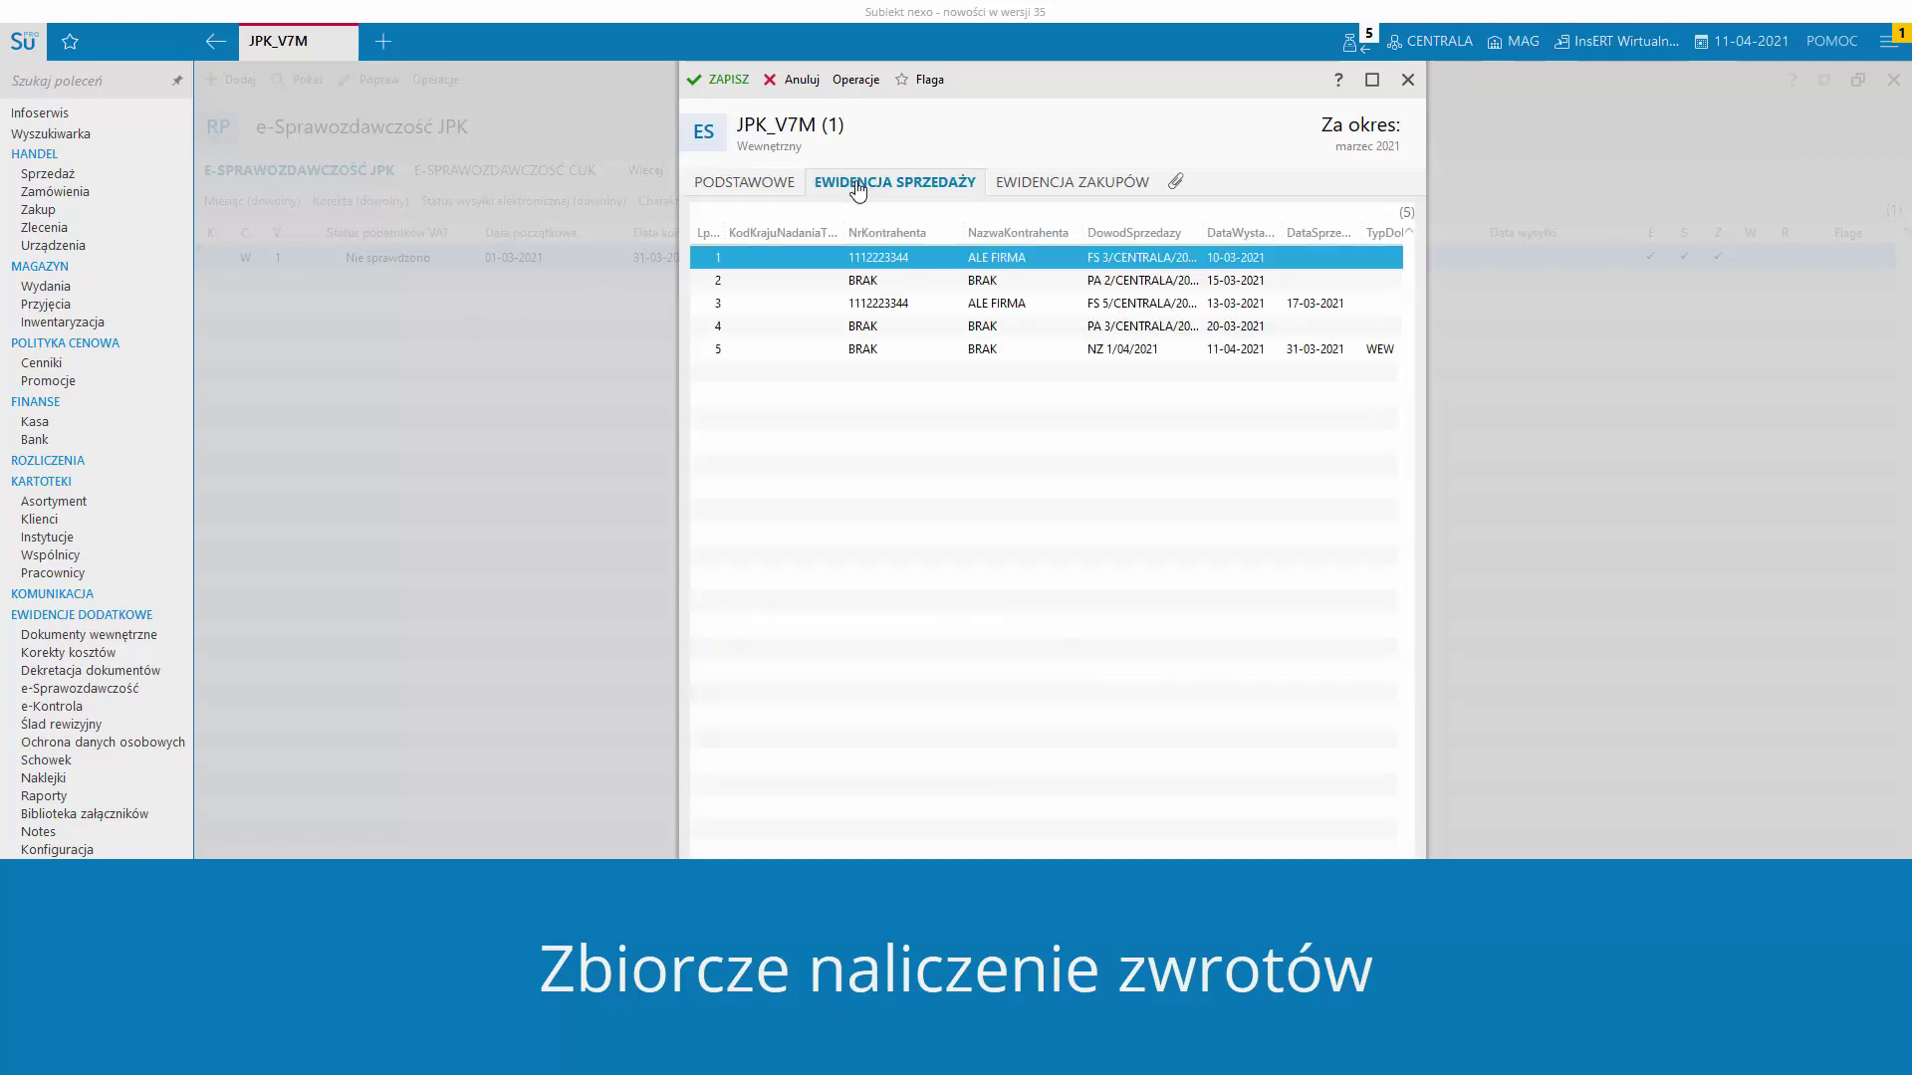
{"action": "left_click", "coordinate": [879, 351]}
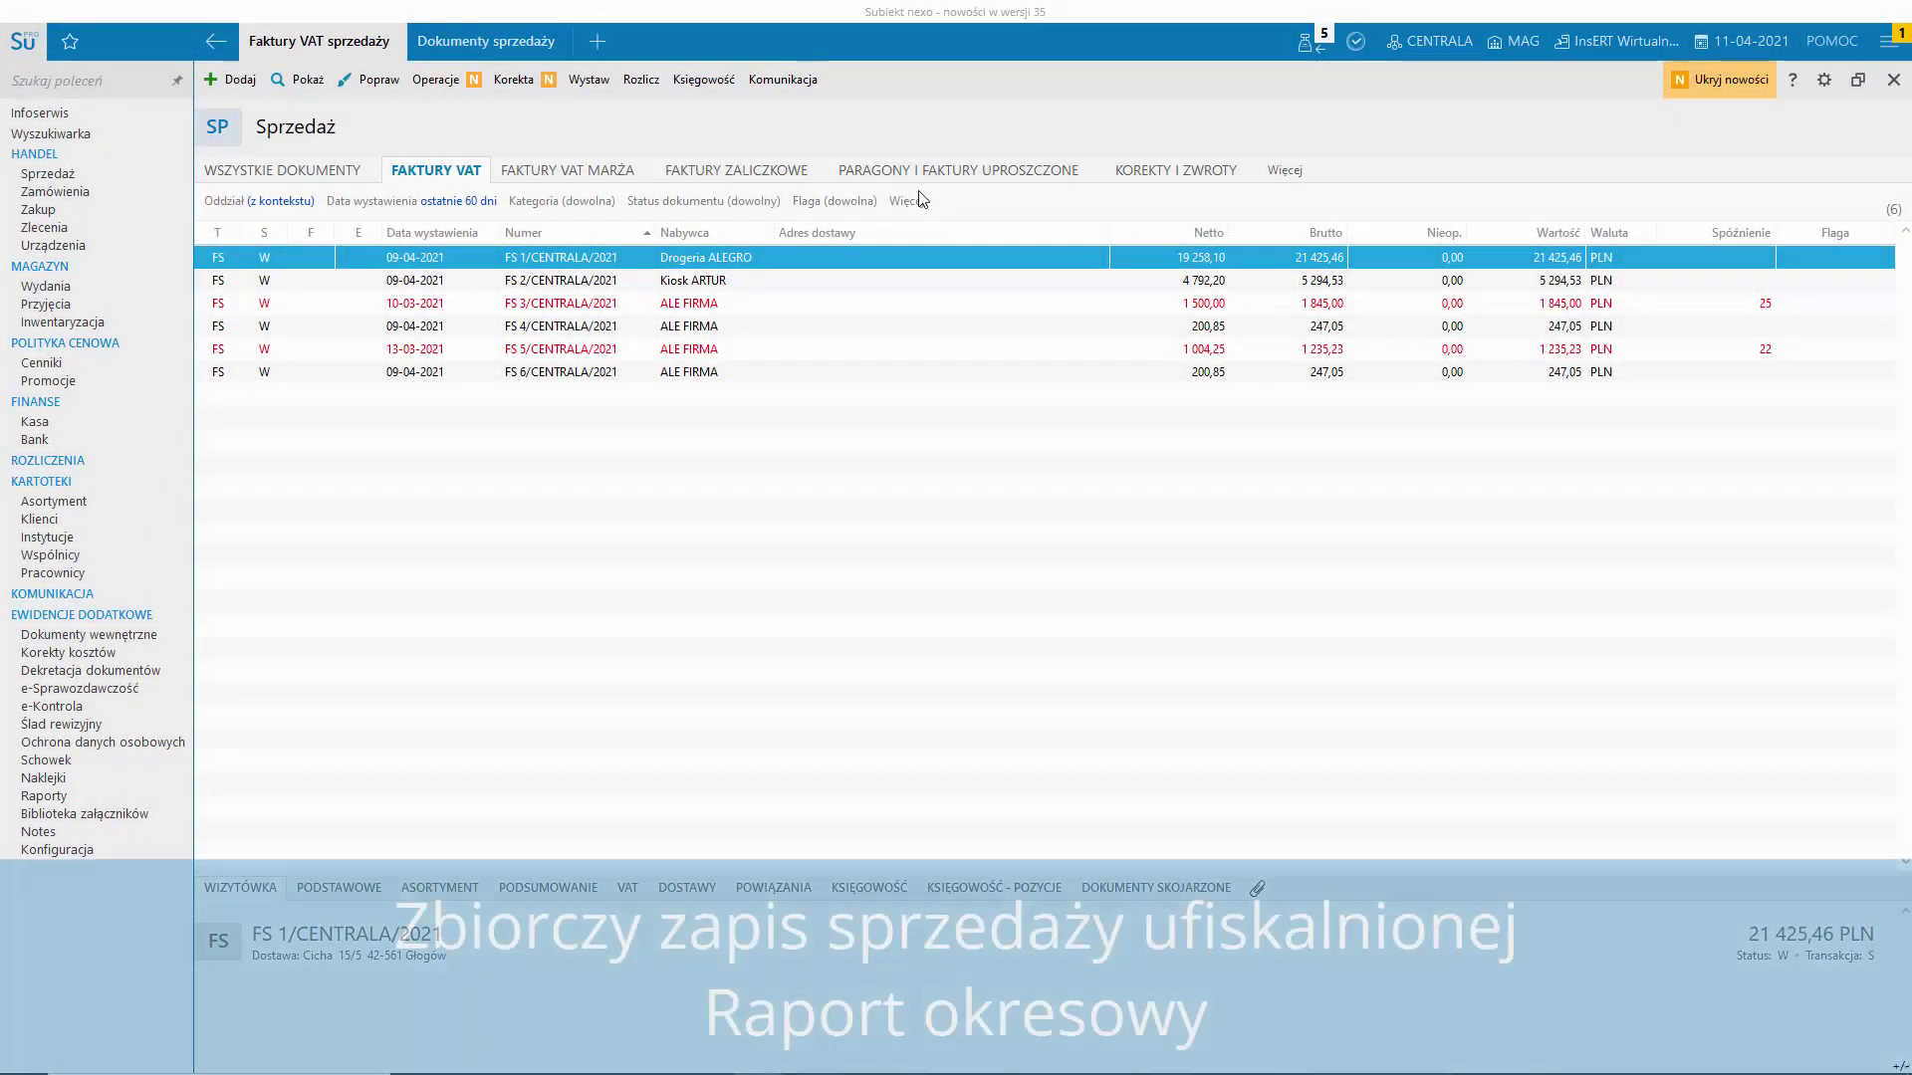
- Add the Raporty dobowe and Raporty okresowe views to the sales module and show the daily reports
{"action": "left_click", "coordinate": [1281, 177]}
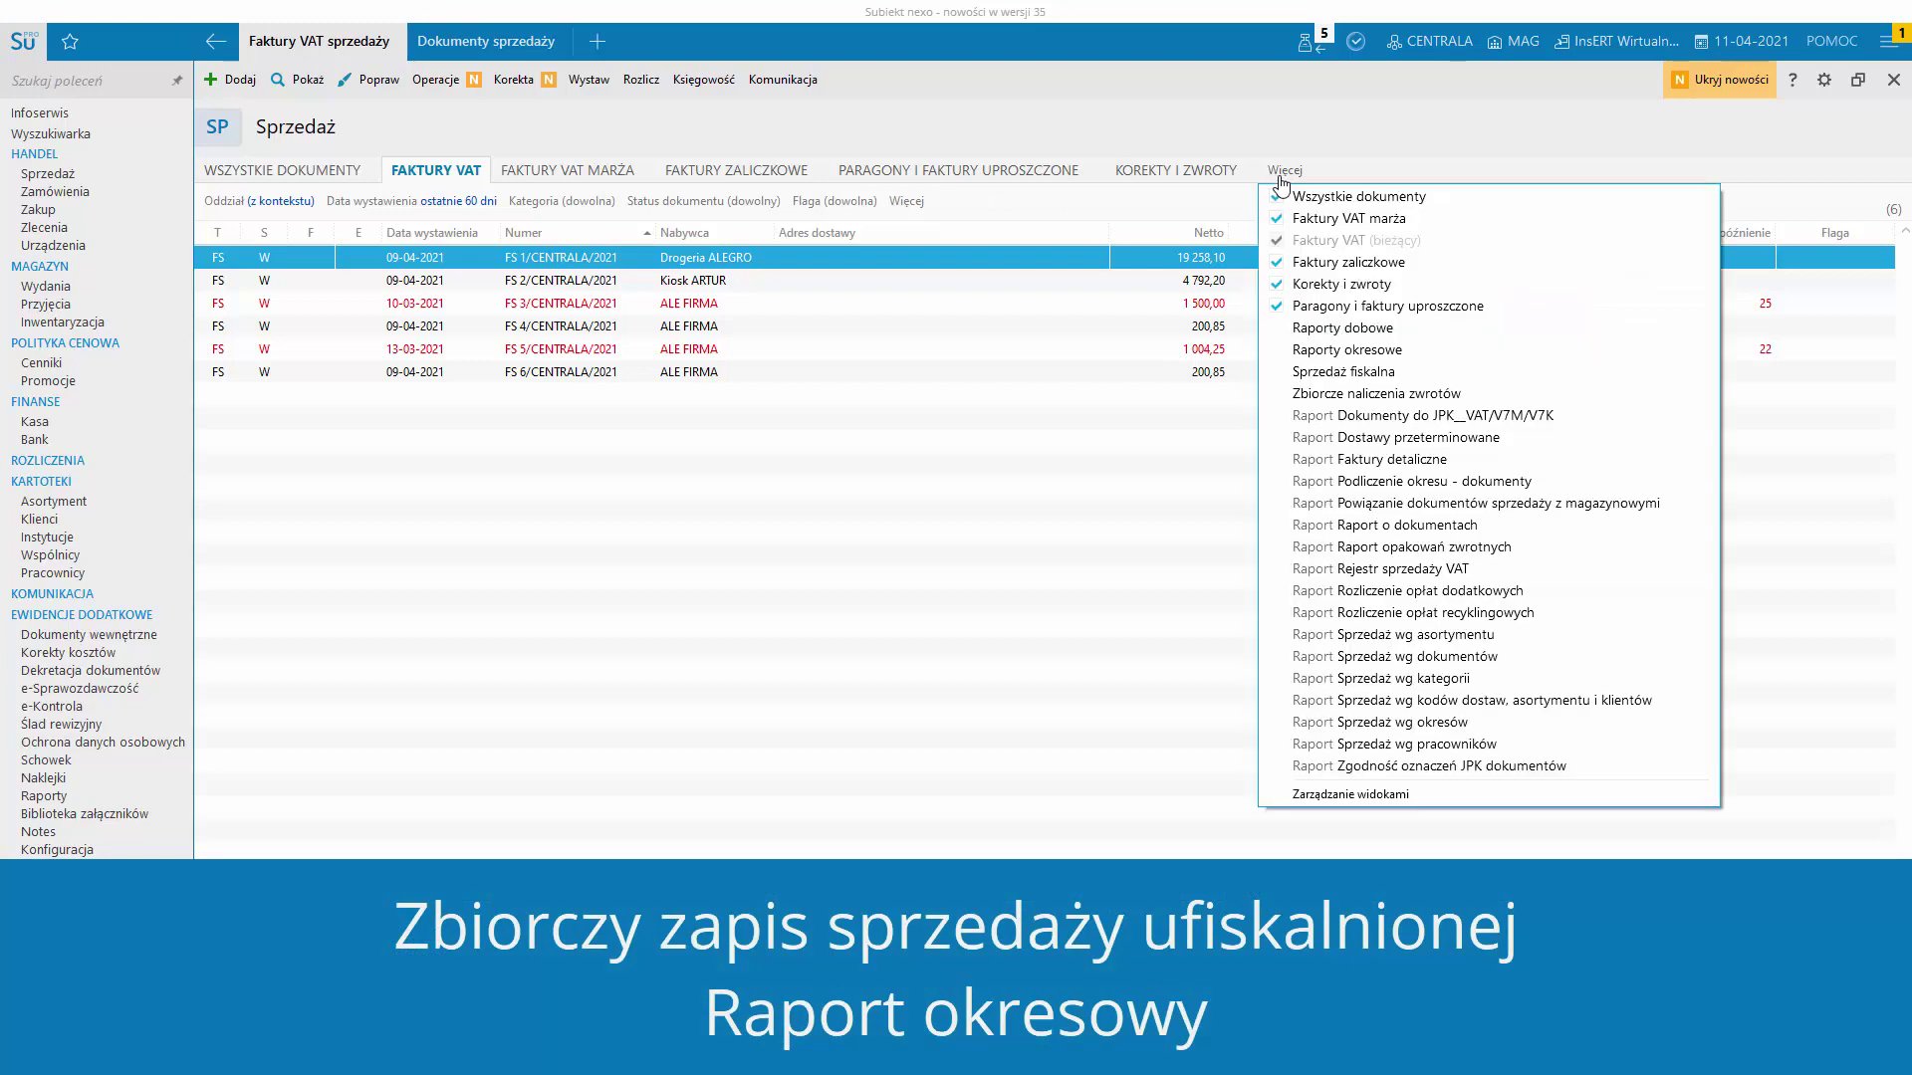
{"action": "left_click", "coordinate": [1287, 329]}
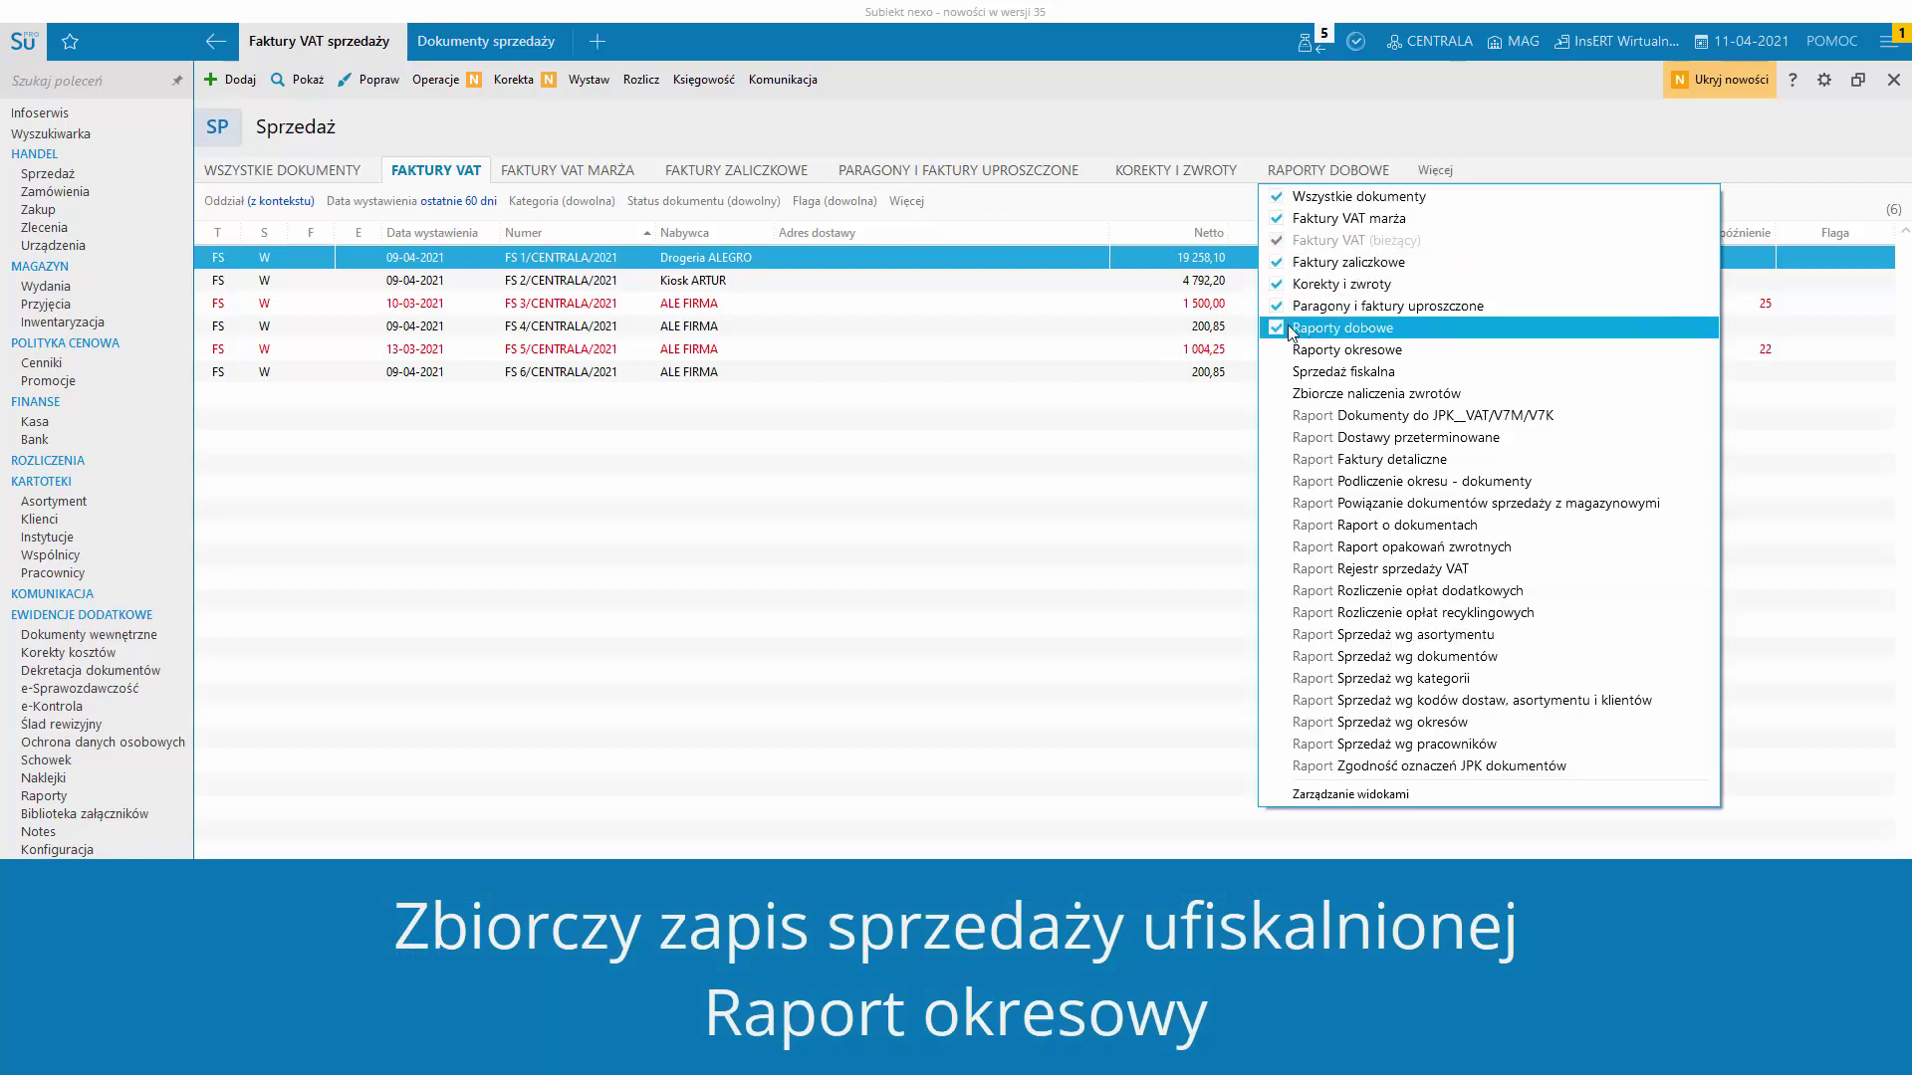
{"action": "left_click", "coordinate": [1292, 352]}
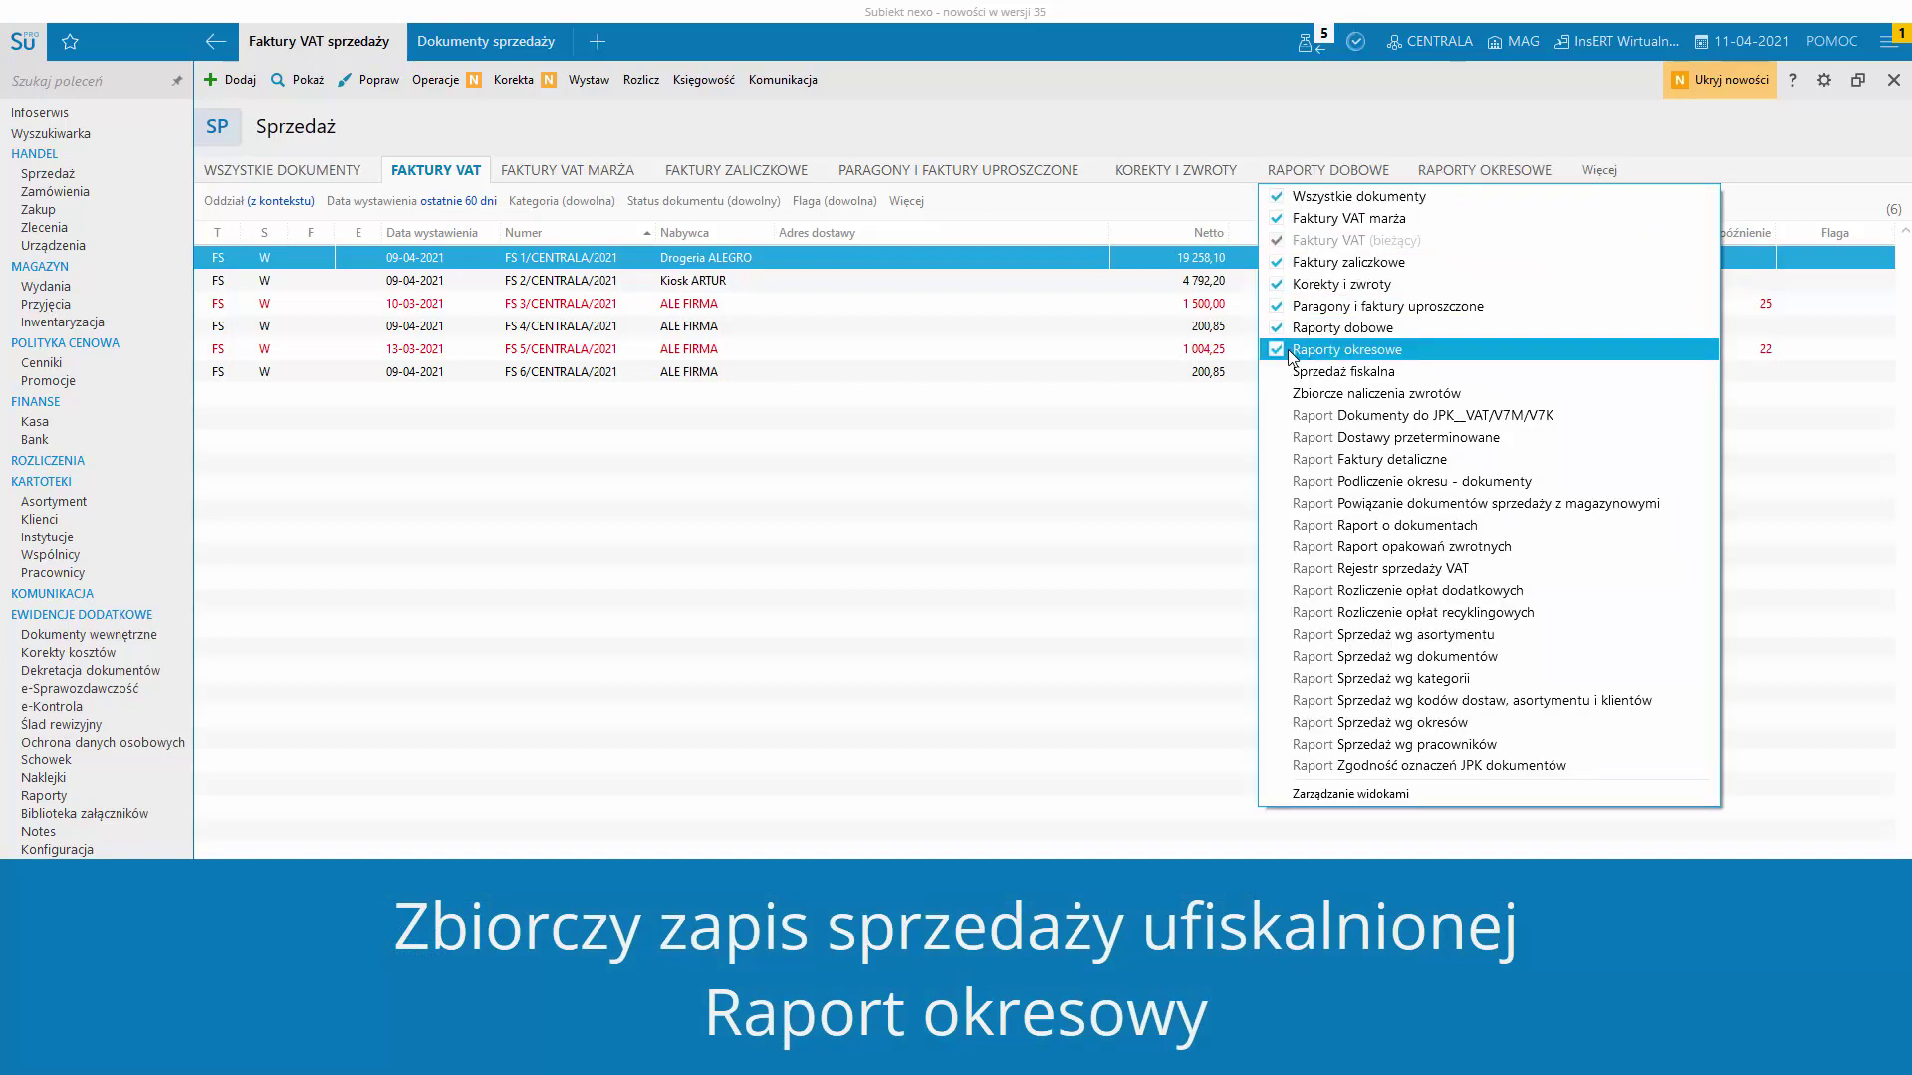
{"action": "left_click", "coordinate": [1321, 175]}
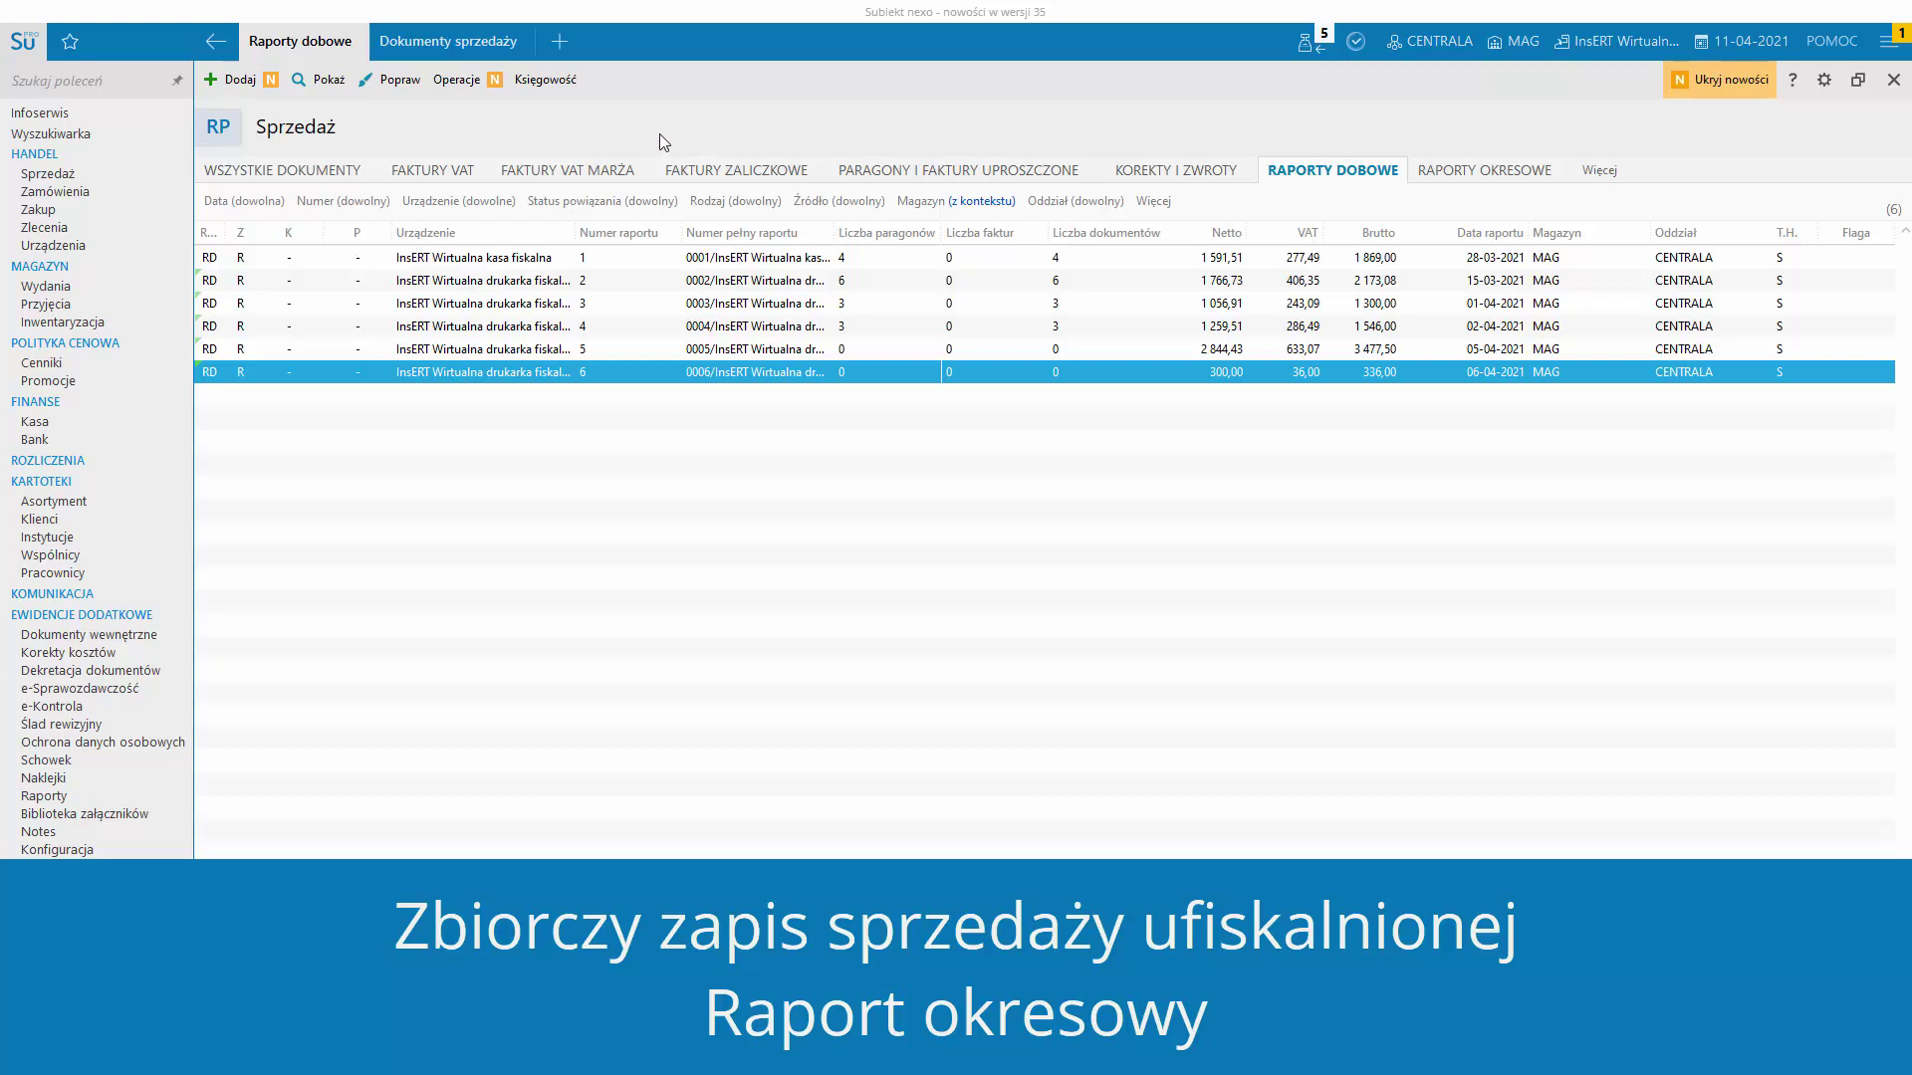
{"action": "left_click", "coordinate": [231, 80]}
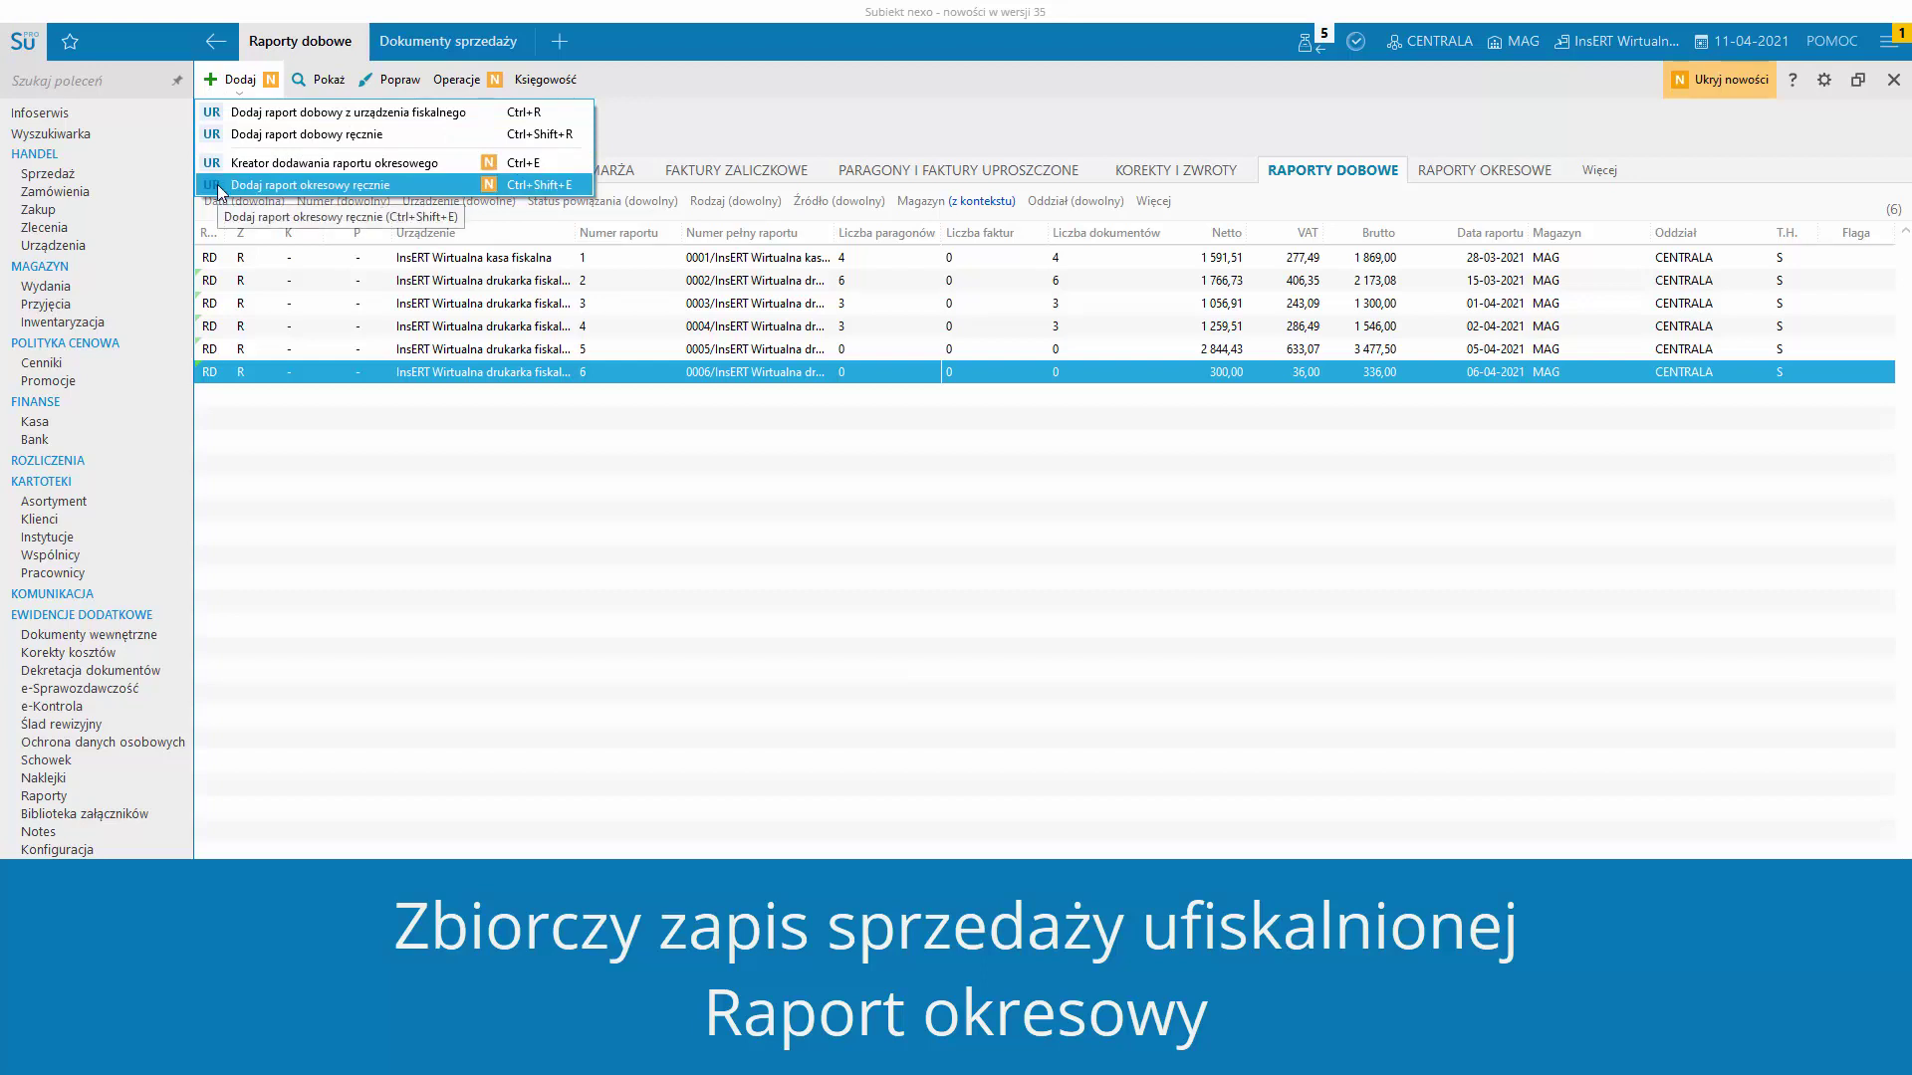
{"action": "left_click", "coordinate": [460, 81]}
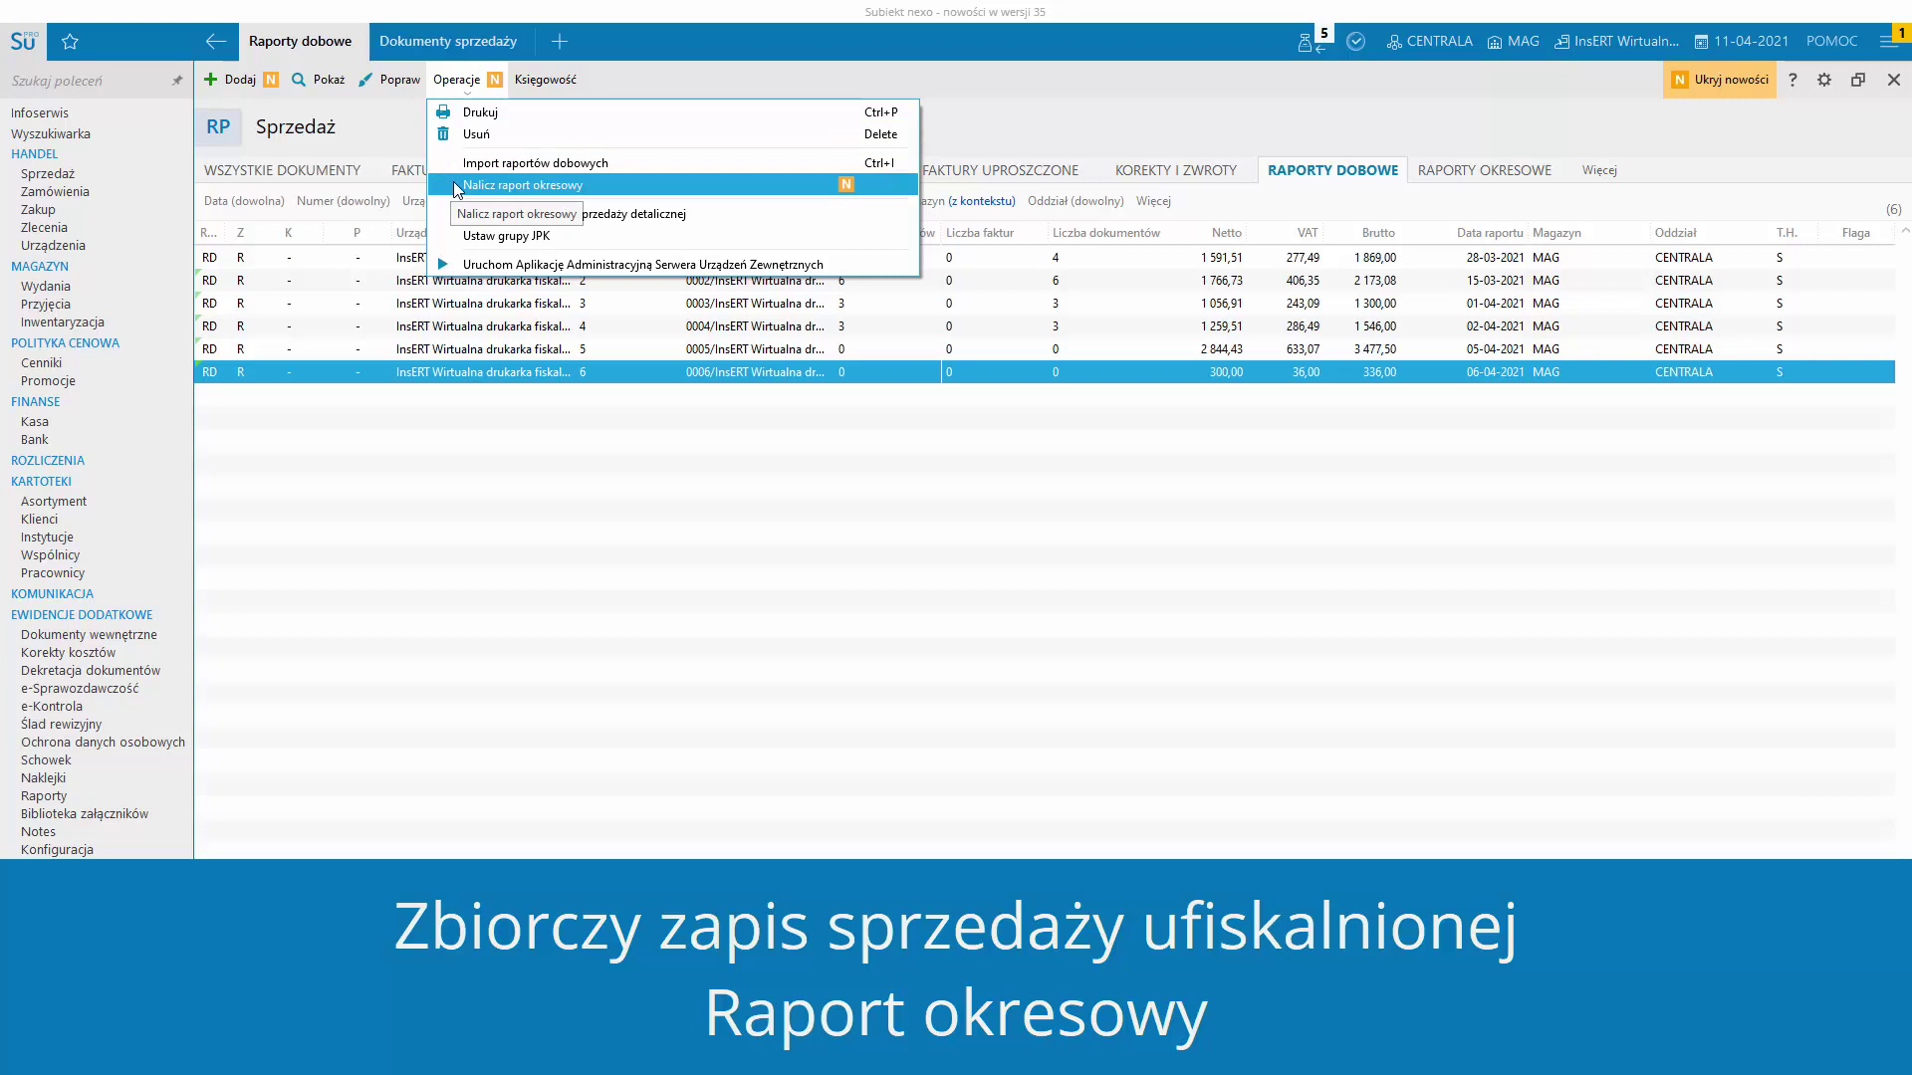
- In Raporty okresowe, create a periodic report for kwiecień 2021 with the wizard, importing missing daily reports and grouping by device and unique device number
{"action": "left_click", "coordinate": [1436, 180]}
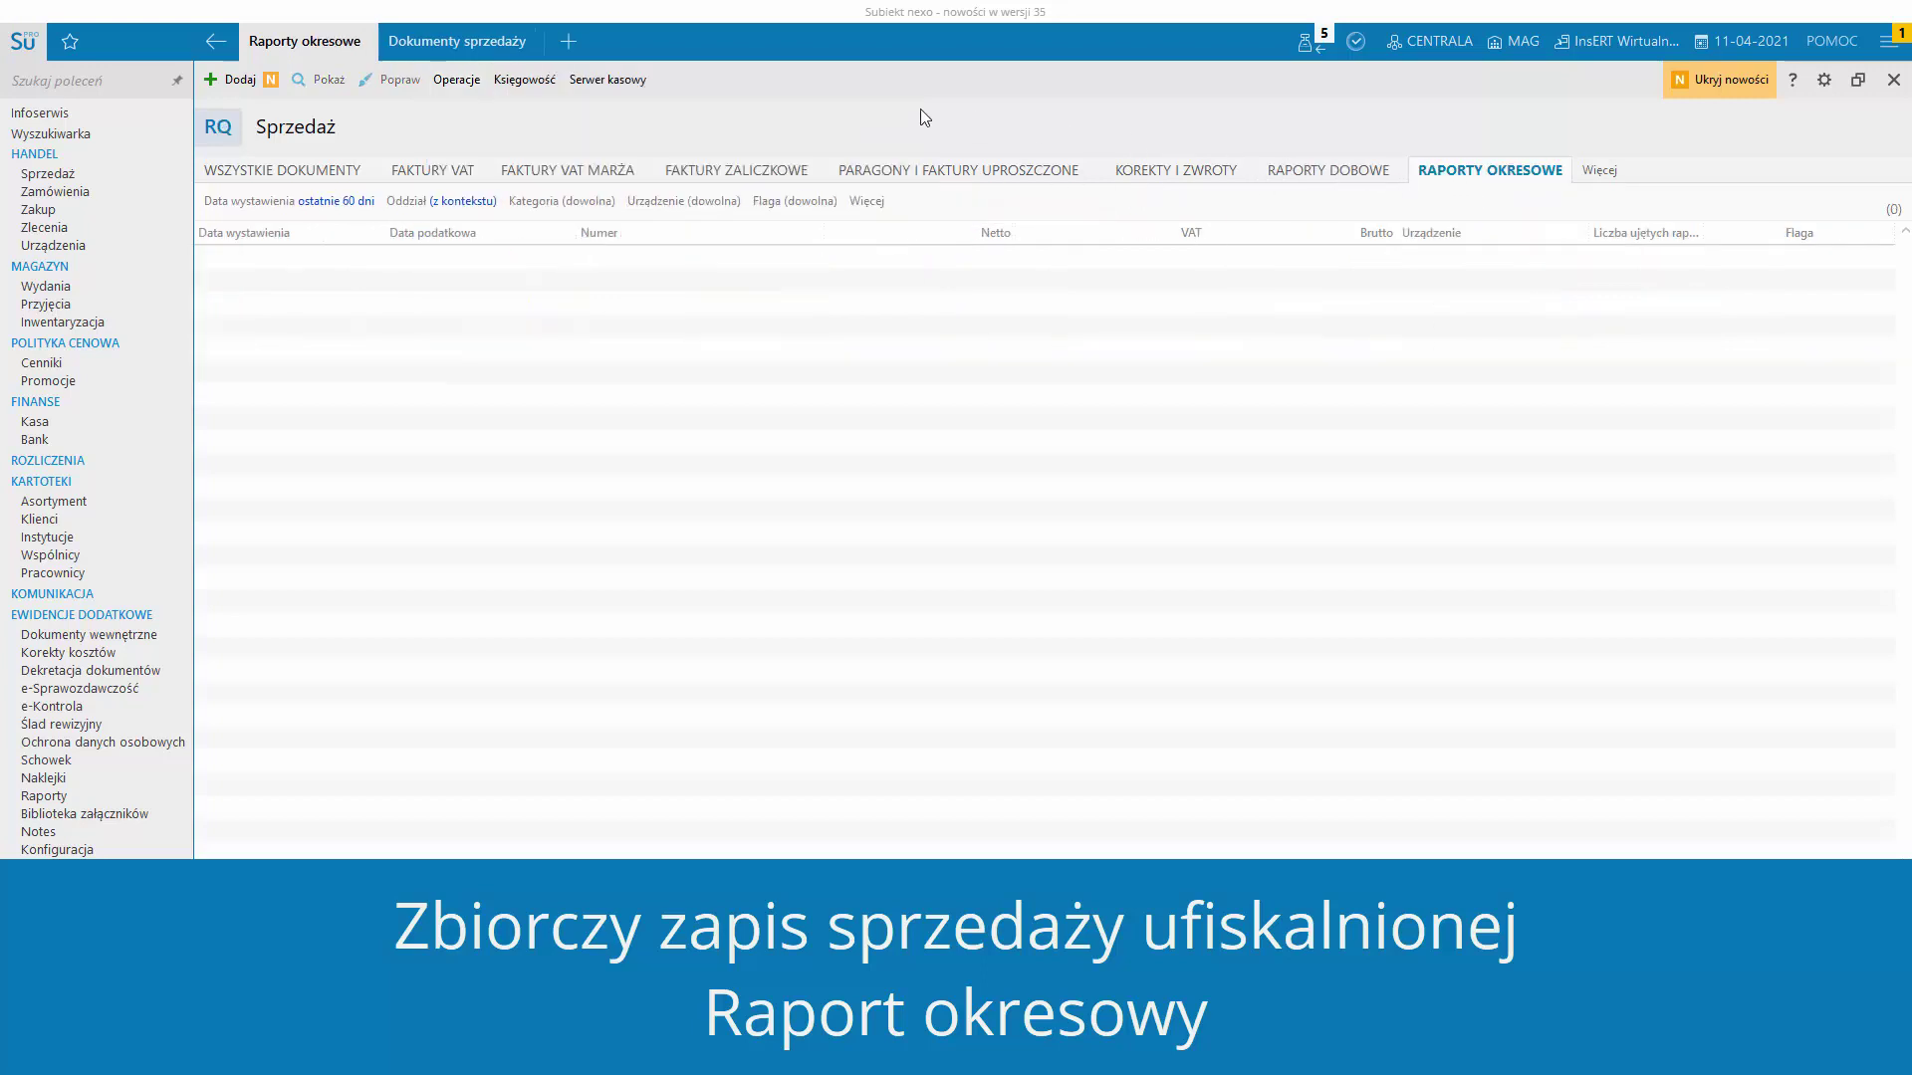
{"action": "left_click", "coordinate": [218, 95]}
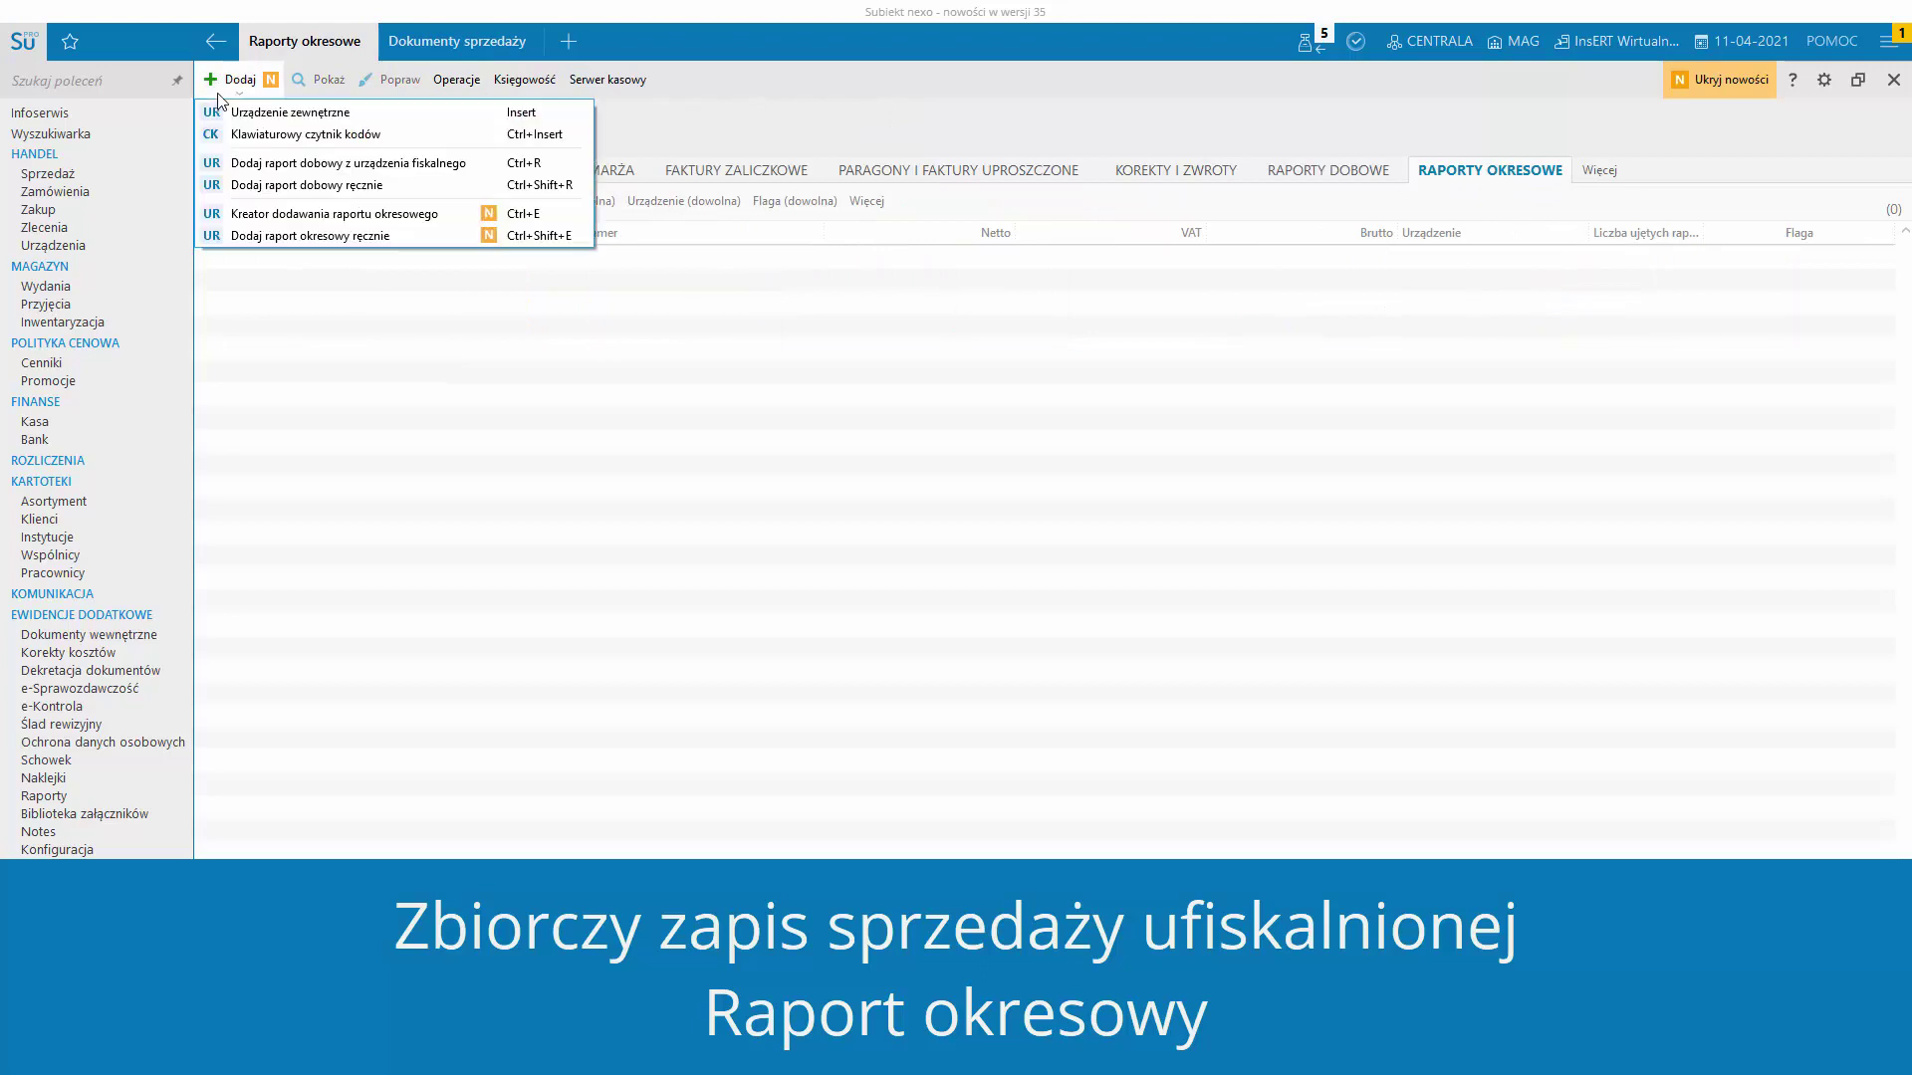
{"action": "left_click", "coordinate": [228, 212]}
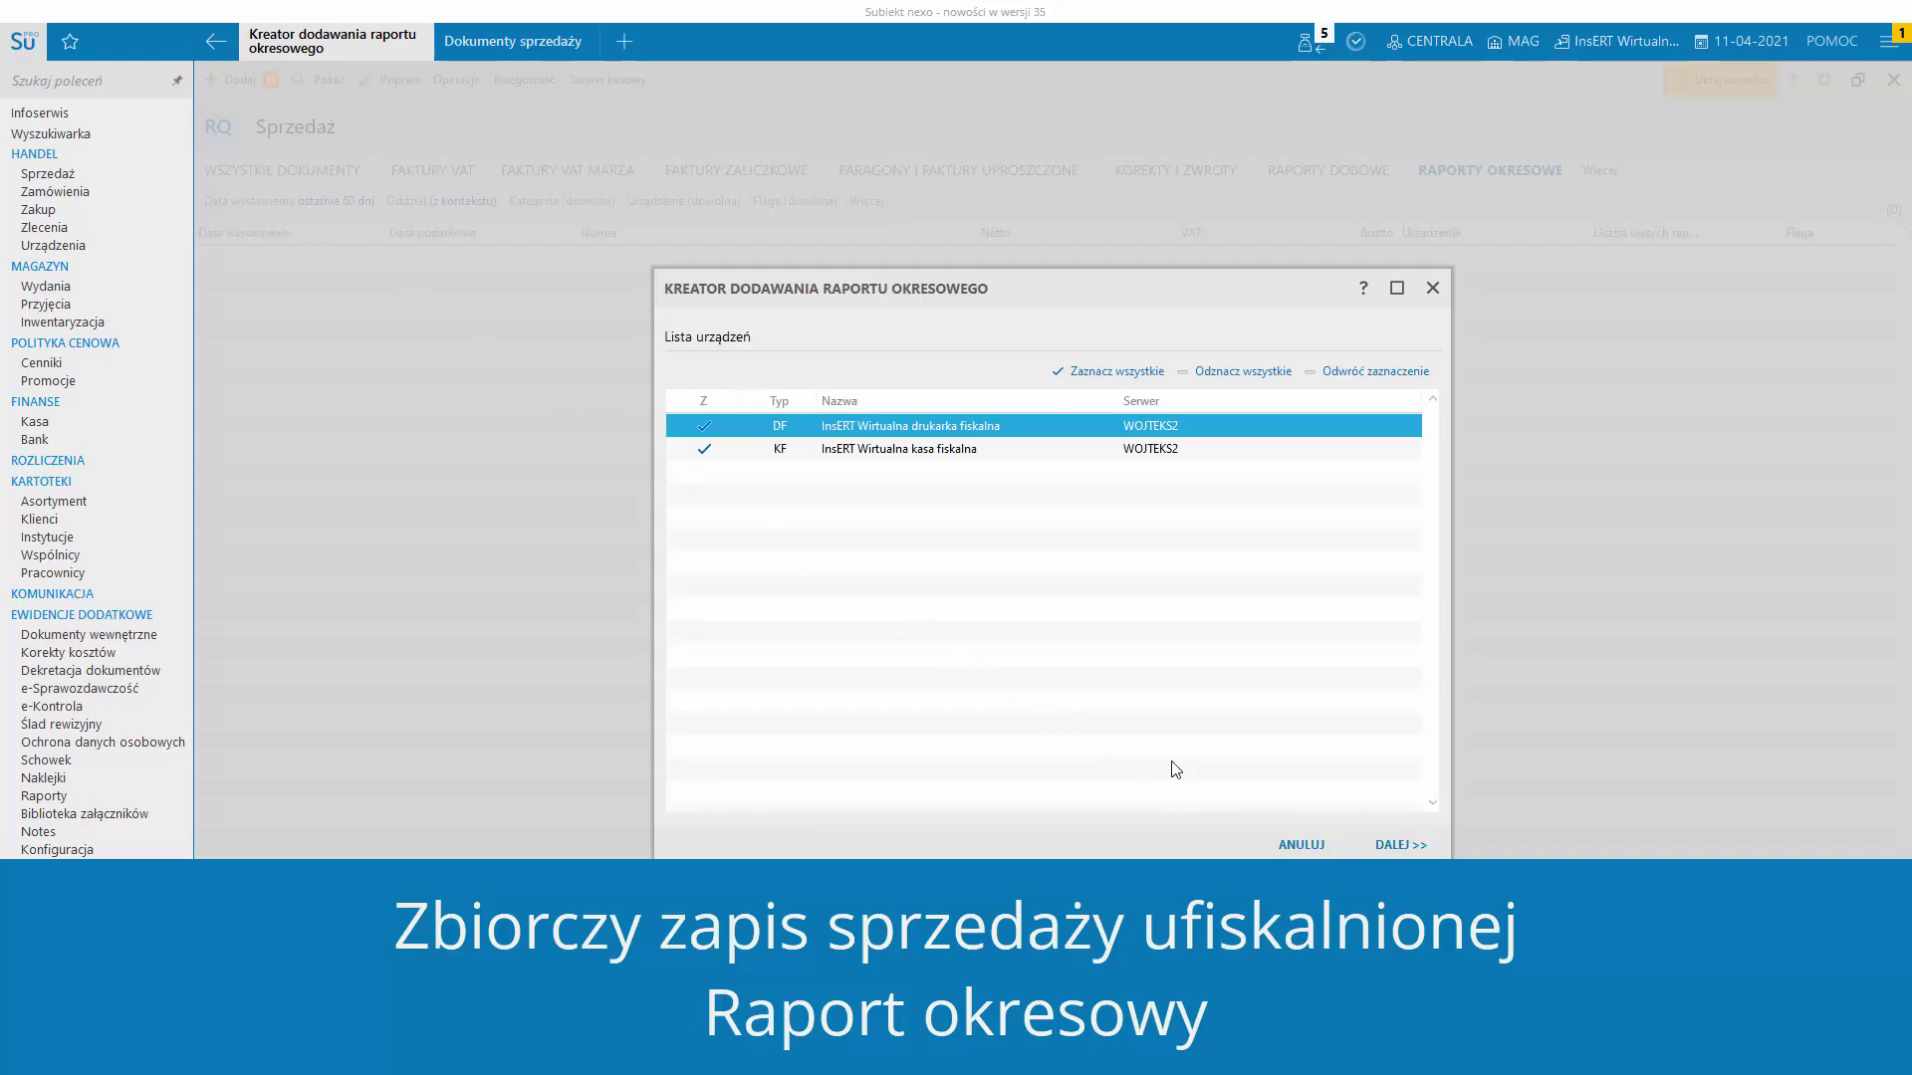
{"action": "left_click", "coordinate": [1374, 848]}
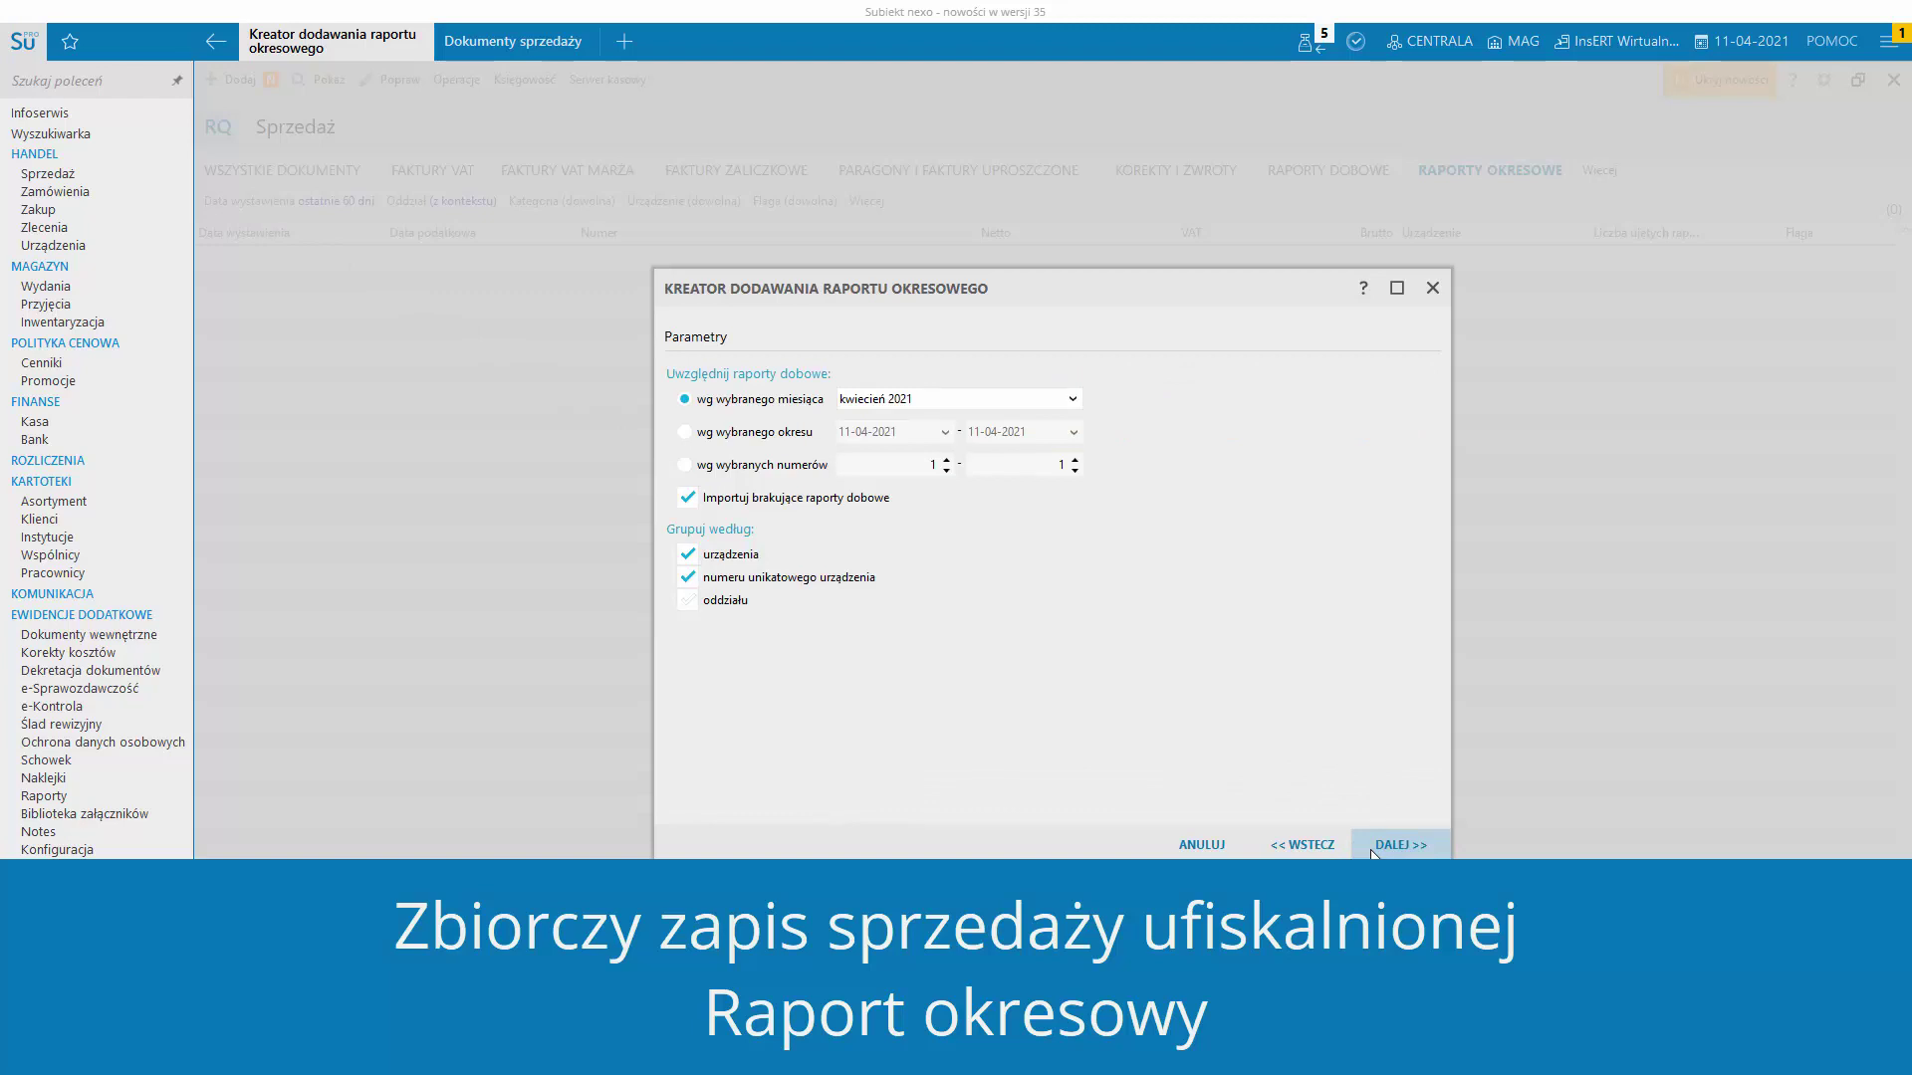
{"action": "left_click", "coordinate": [1372, 852]}
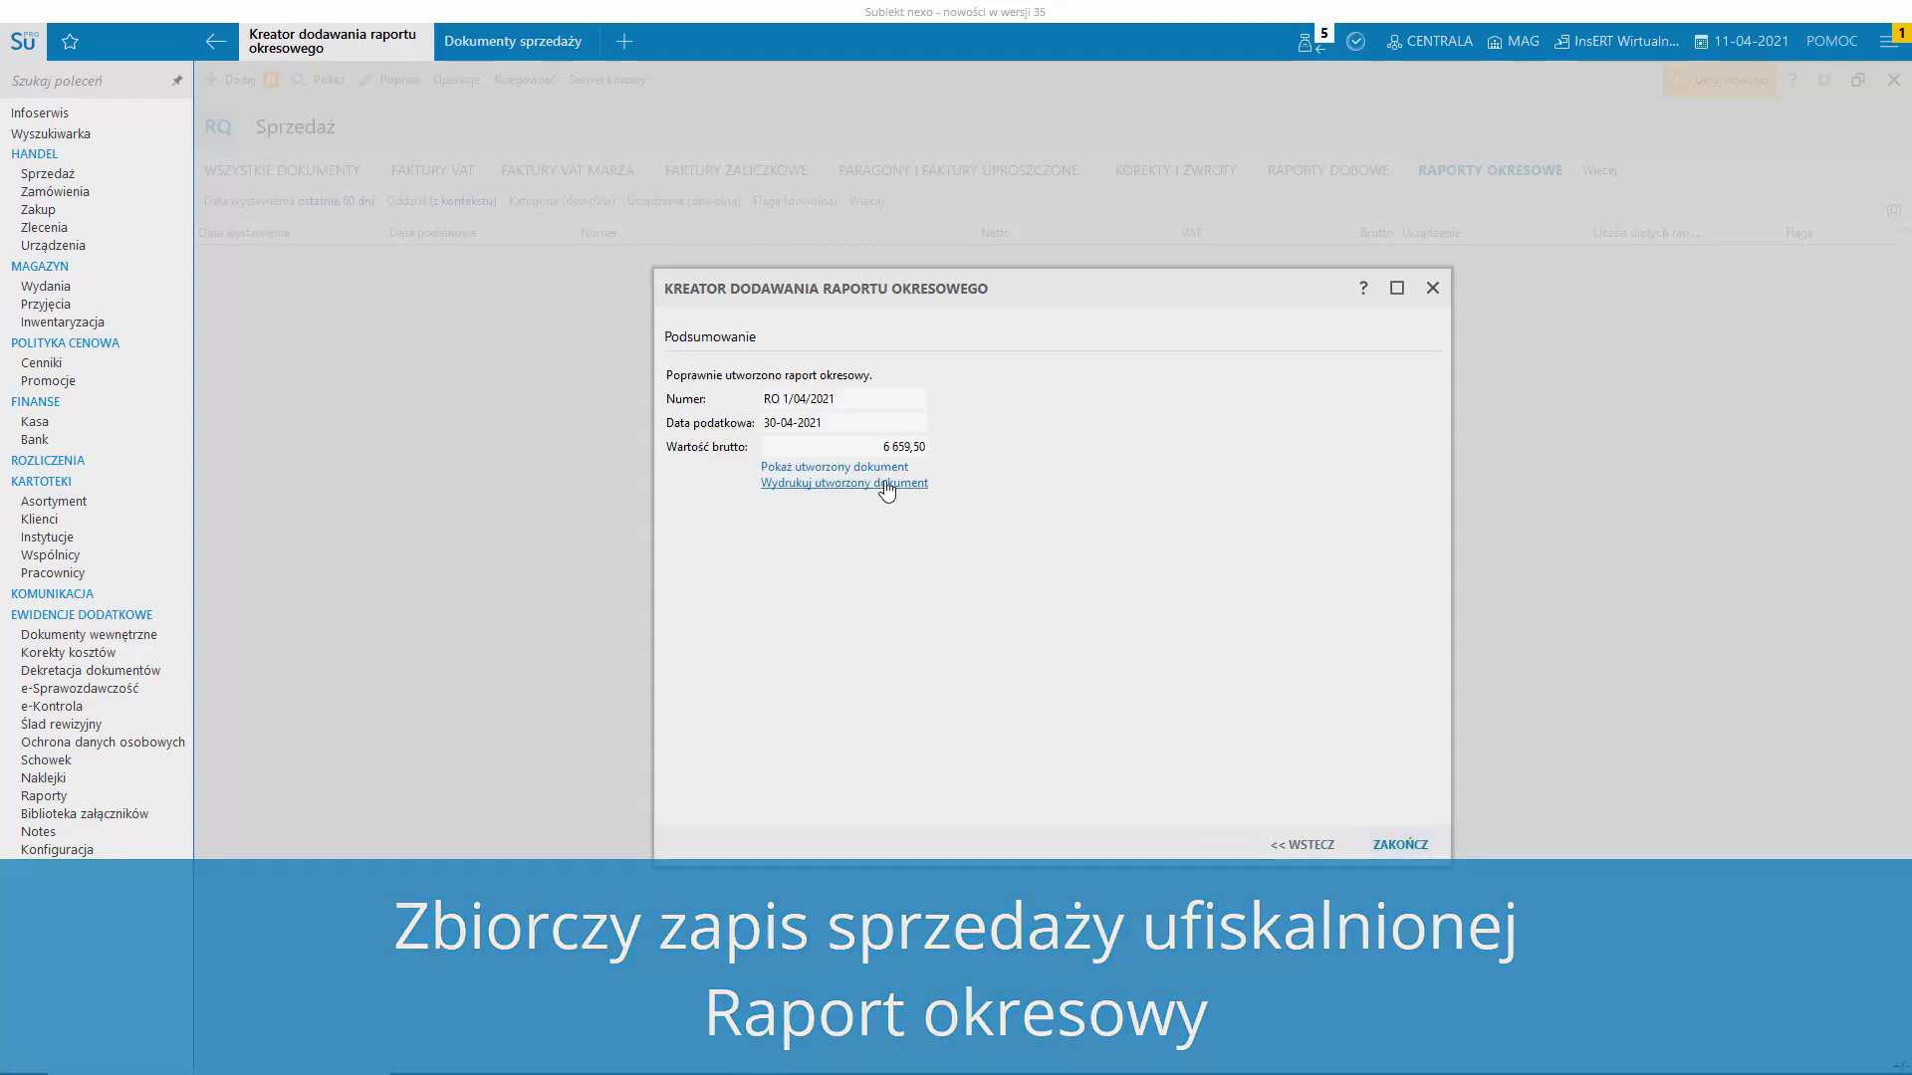
- Show the created periodic report, review its receipt and invoice items and included daily reports, close it and finish the wizard
{"action": "left_click", "coordinate": [868, 467]}
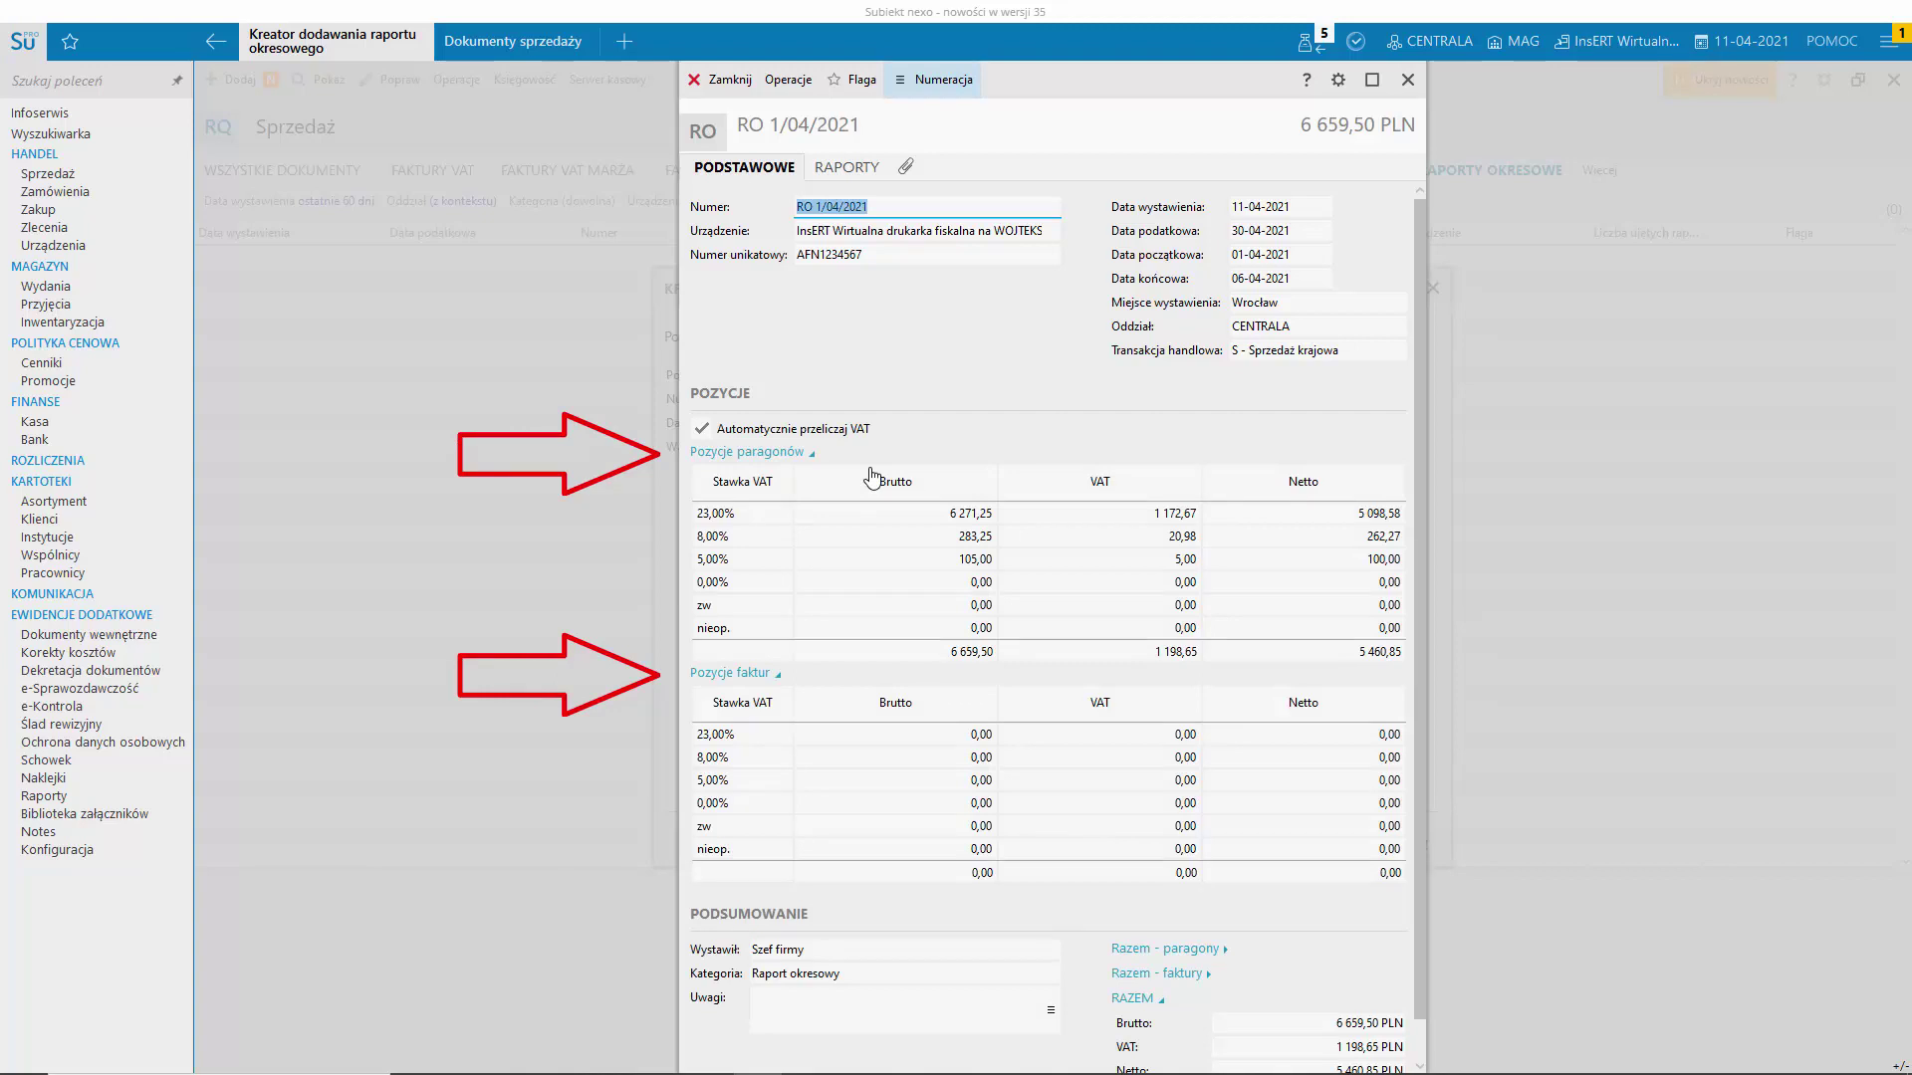
{"action": "left_click", "coordinate": [845, 169]}
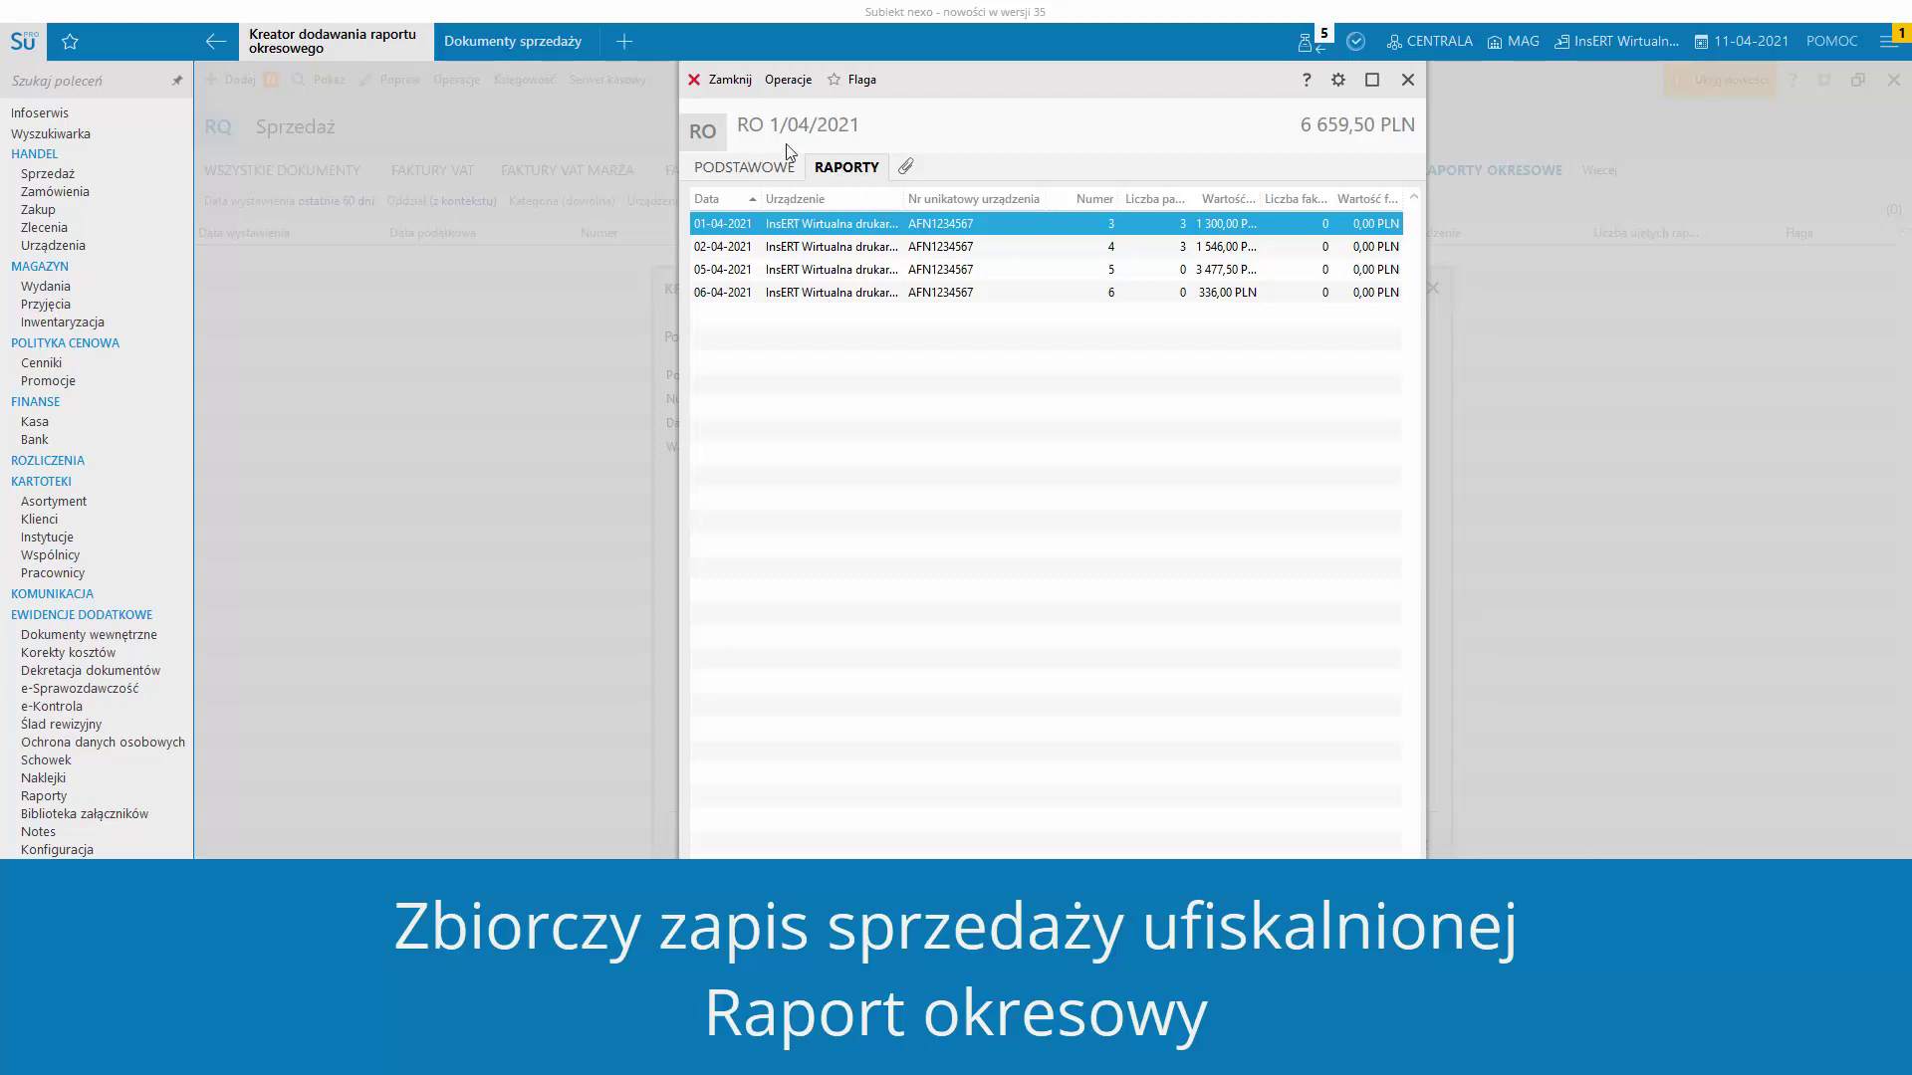
{"action": "left_click", "coordinate": [719, 87]}
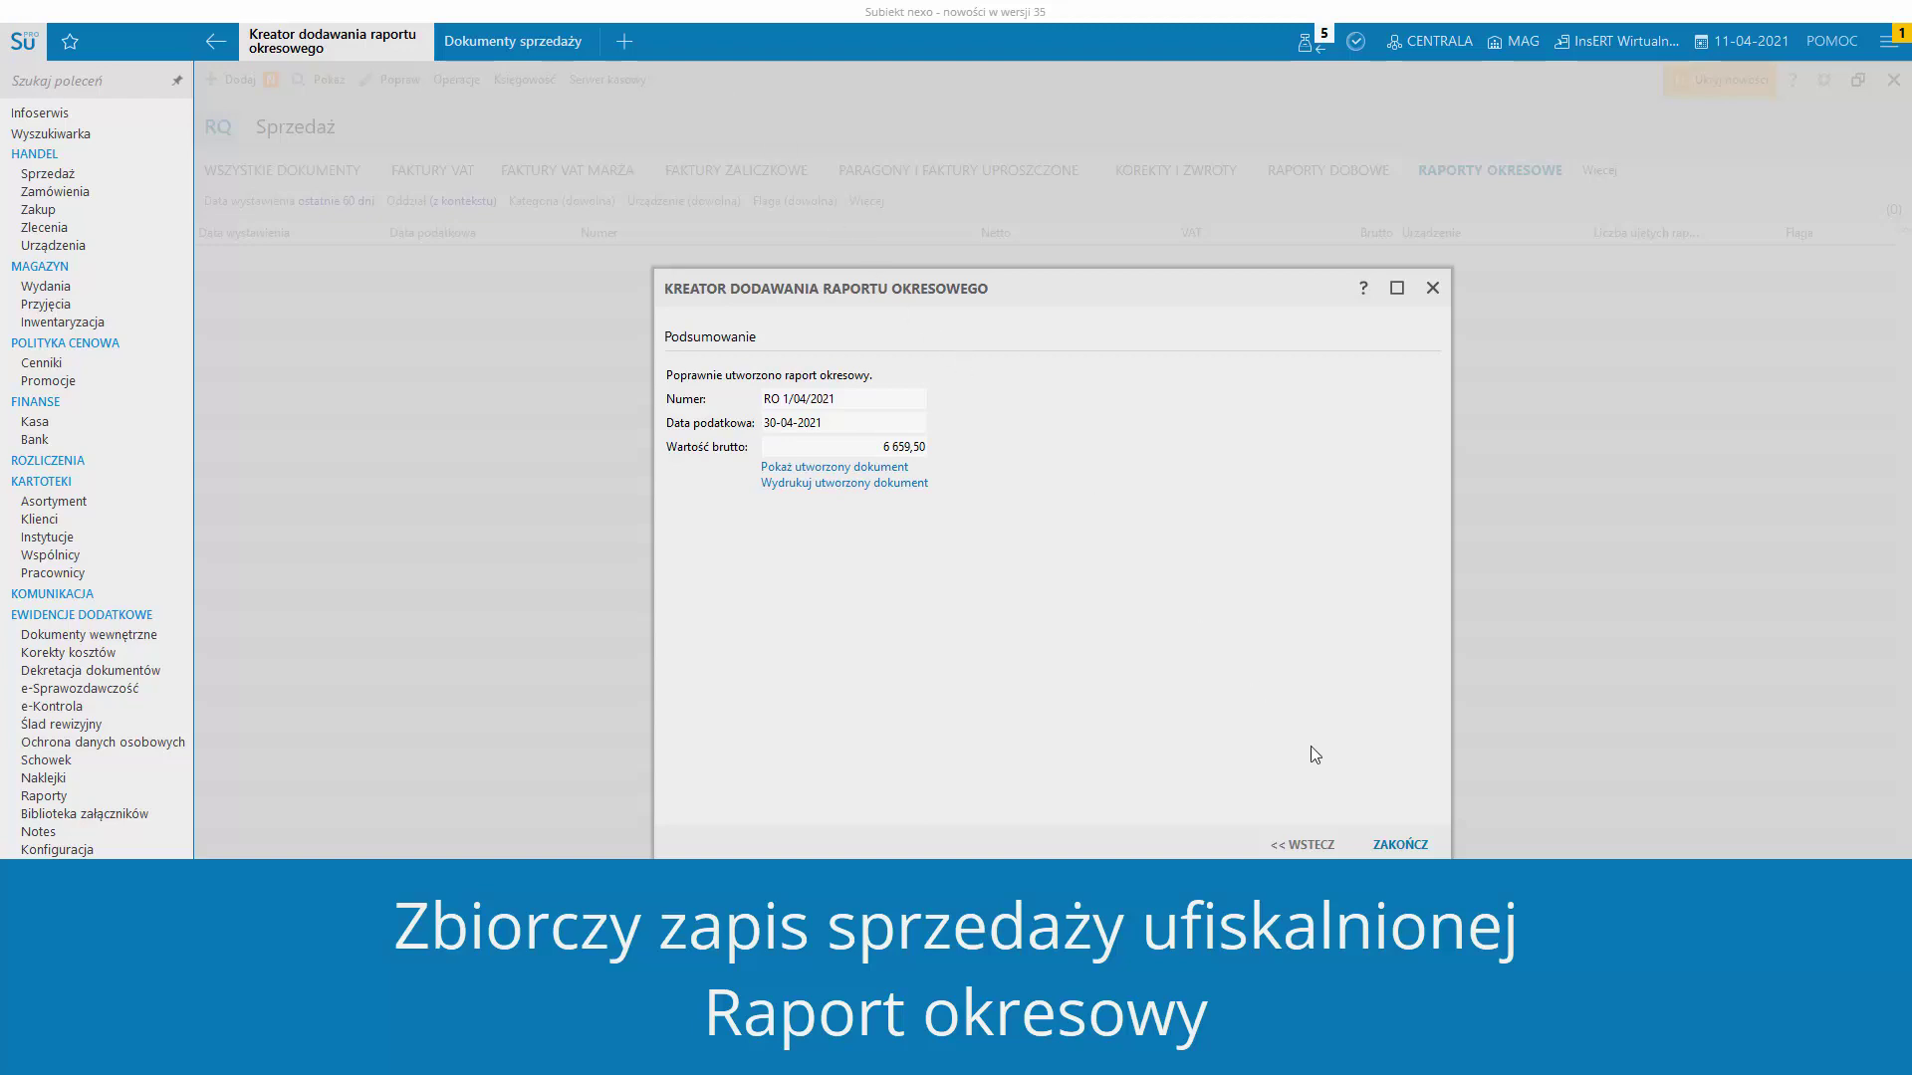
{"action": "left_click", "coordinate": [1400, 846]}
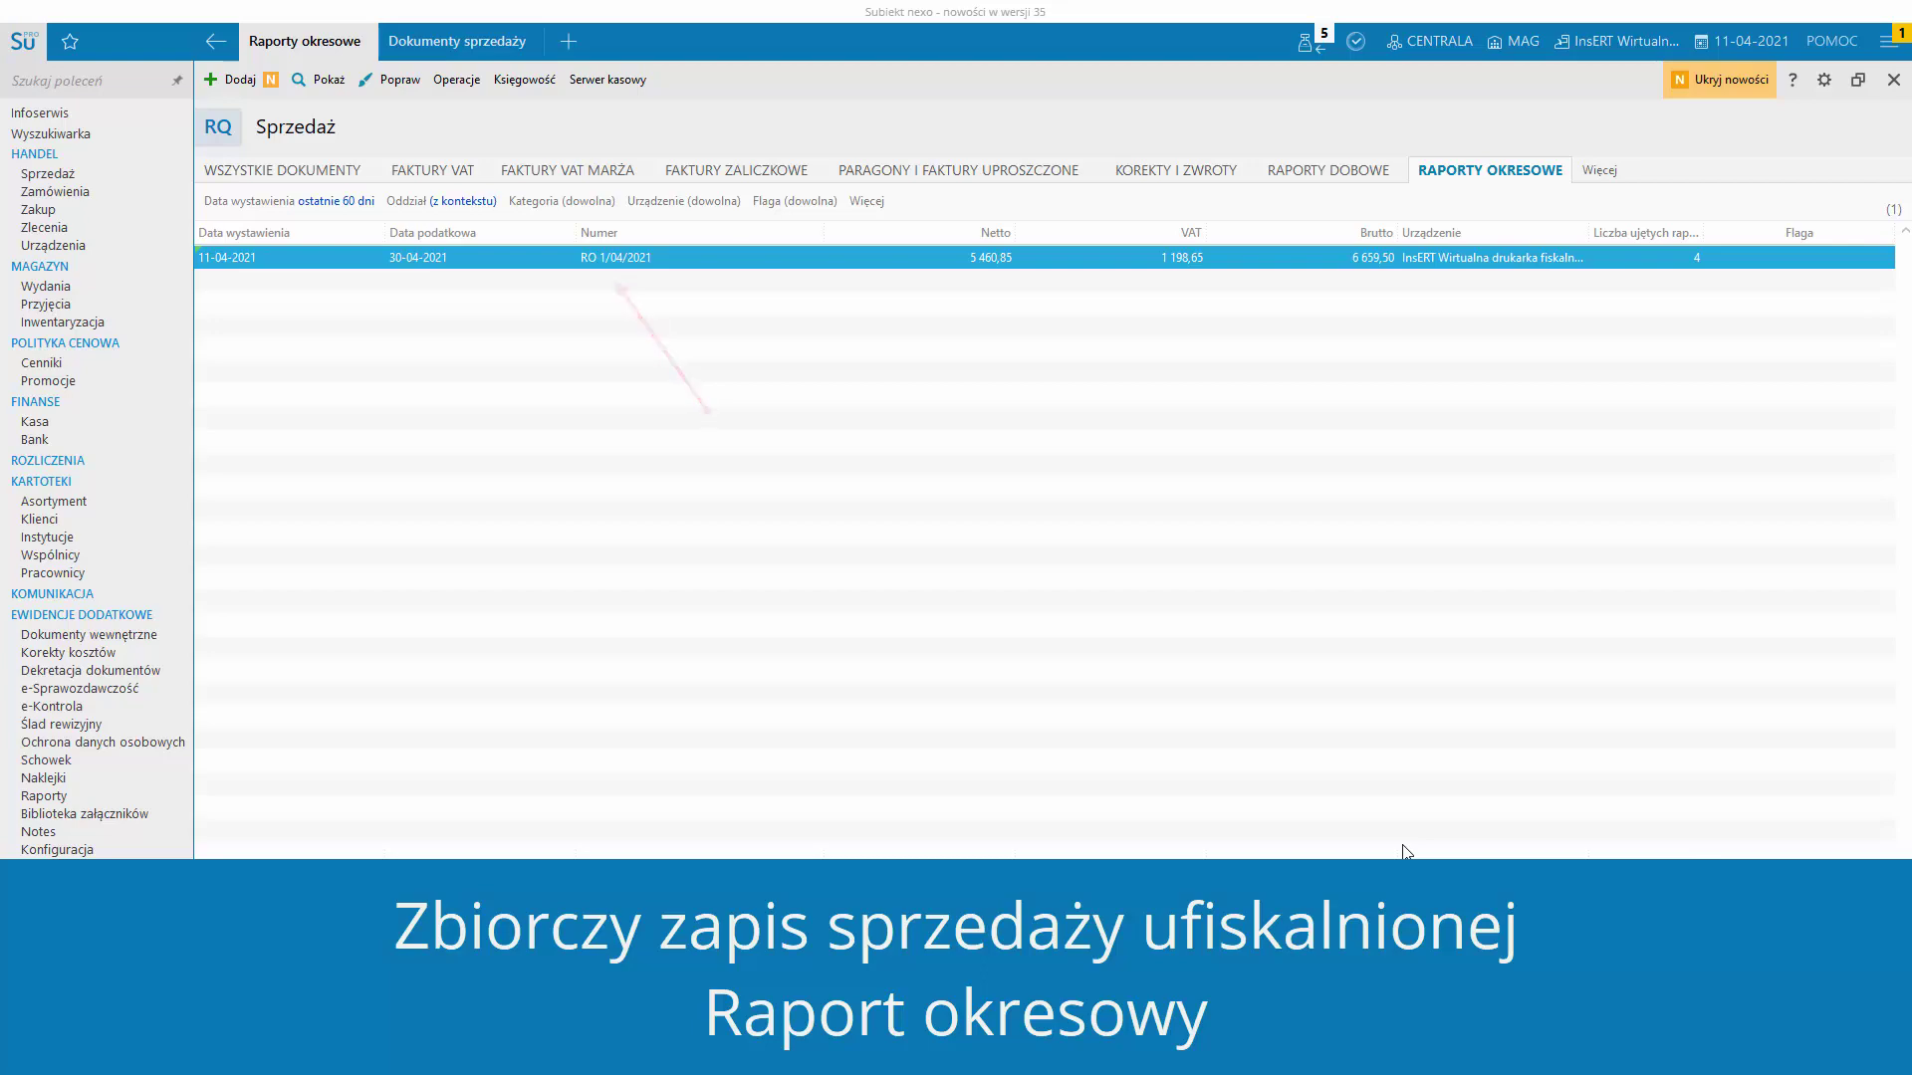
- List all sales documents and select the periodic report RO 1/04/2021
{"action": "left_click", "coordinate": [332, 177]}
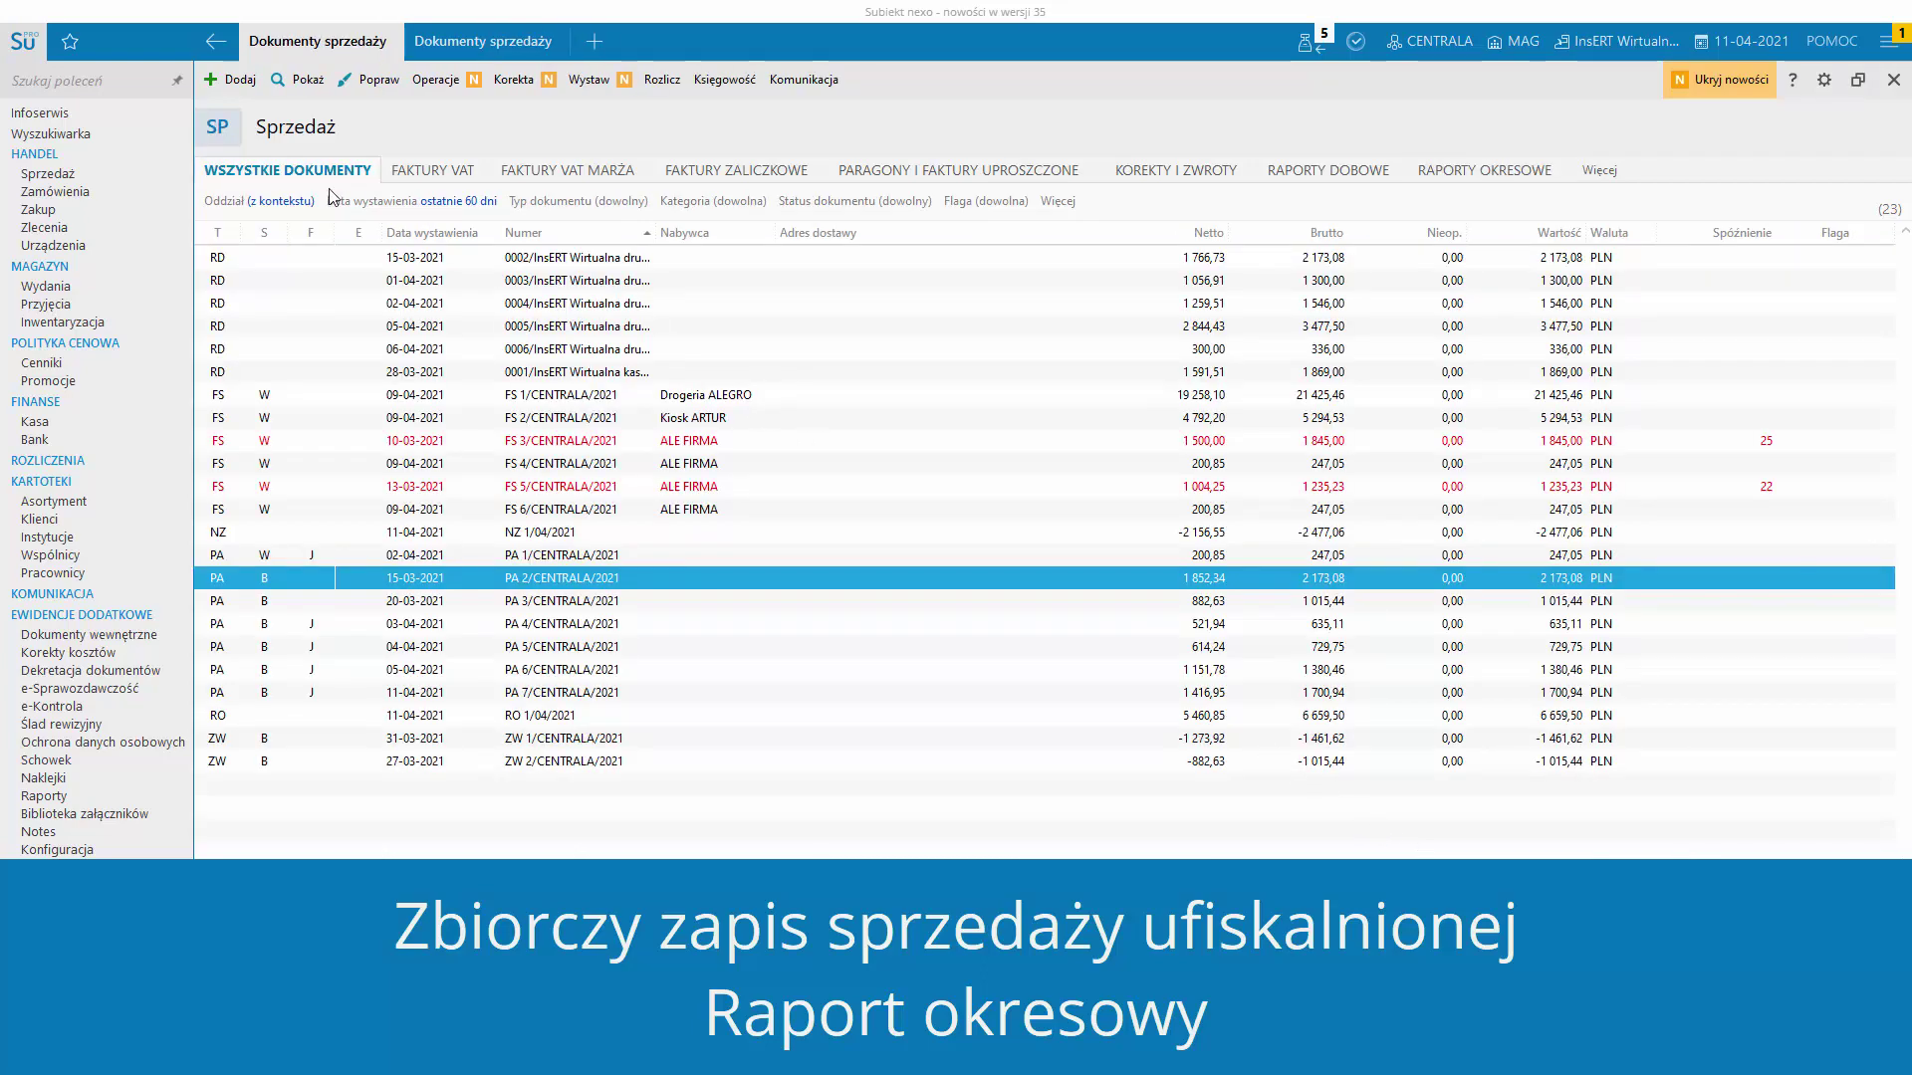
{"action": "left_click", "coordinate": [333, 716]}
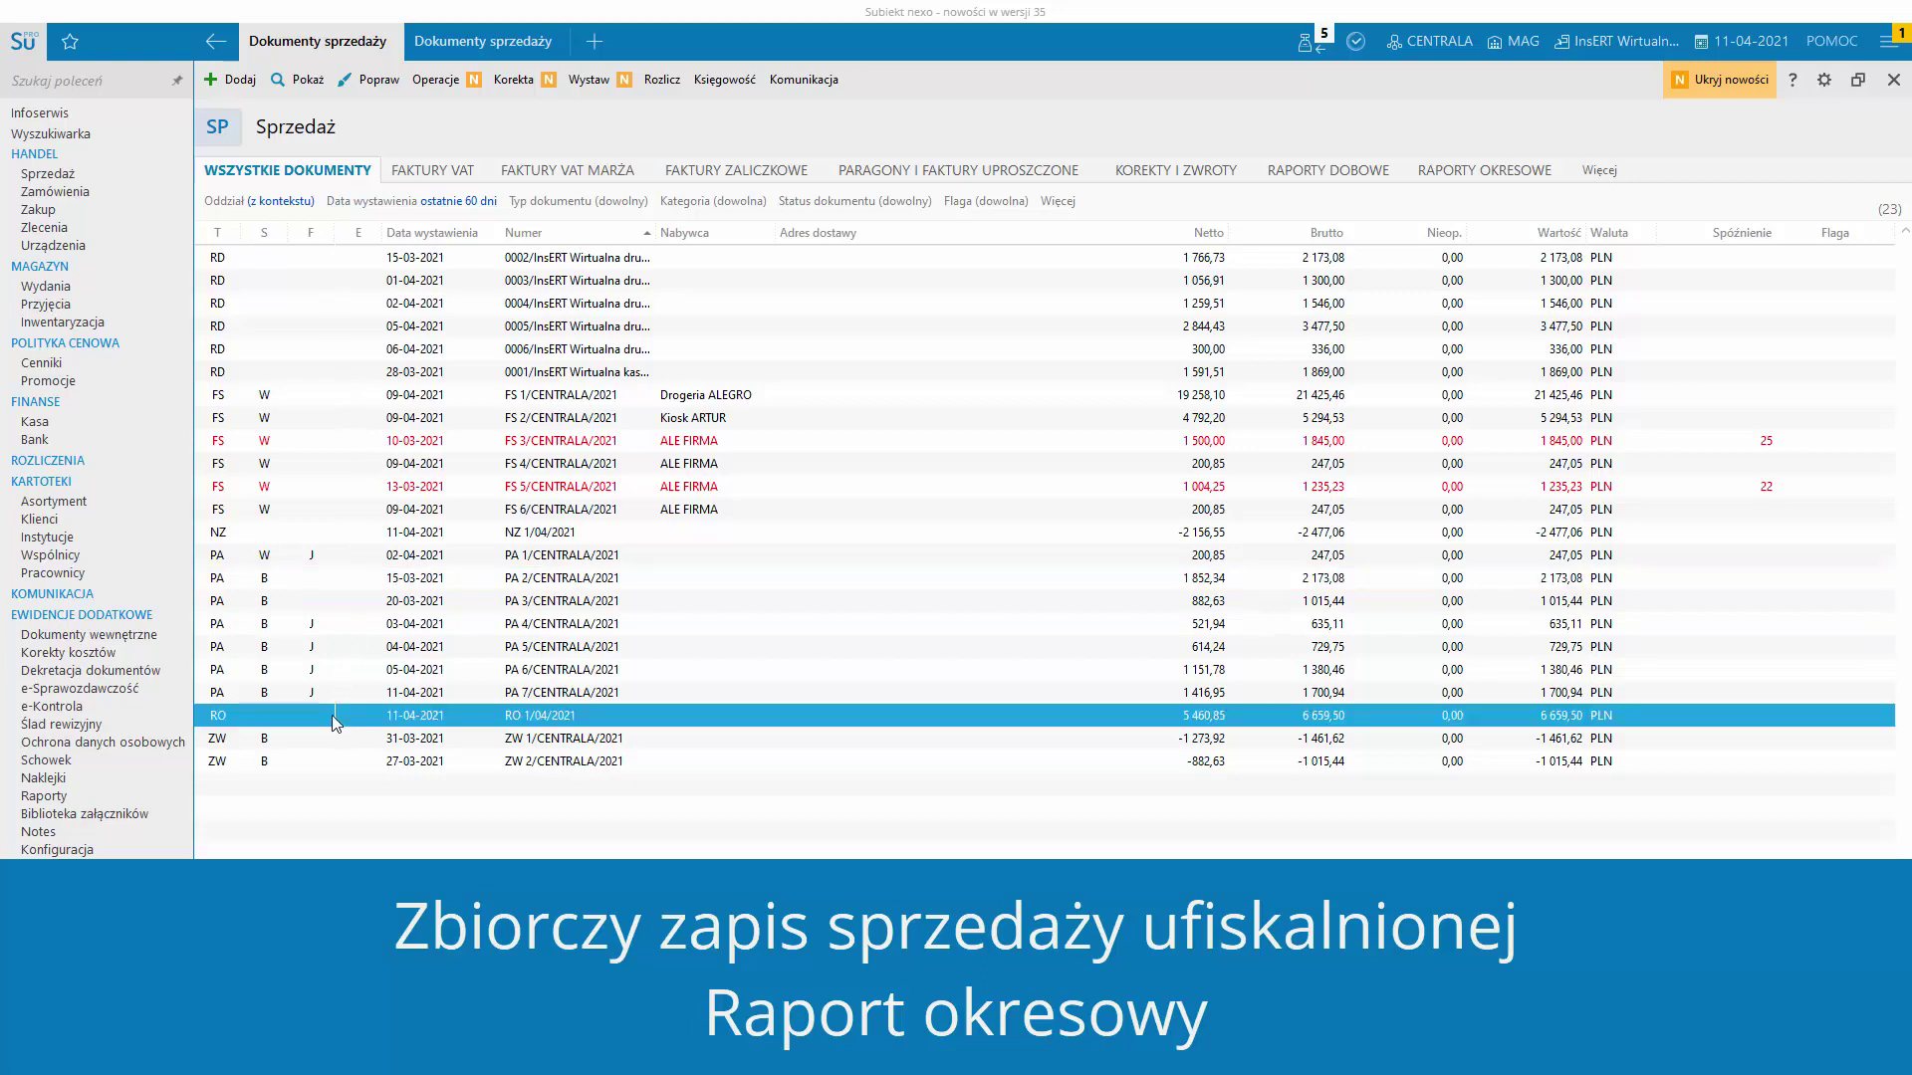
- In the system configuration's Parametry deklaracji i JPK, set Sprzedaż ufiskalniona to na podstawie raportów okresowych and save
{"action": "key", "text": "ctrl+space"}
{"action": "type", "text": "kf"}
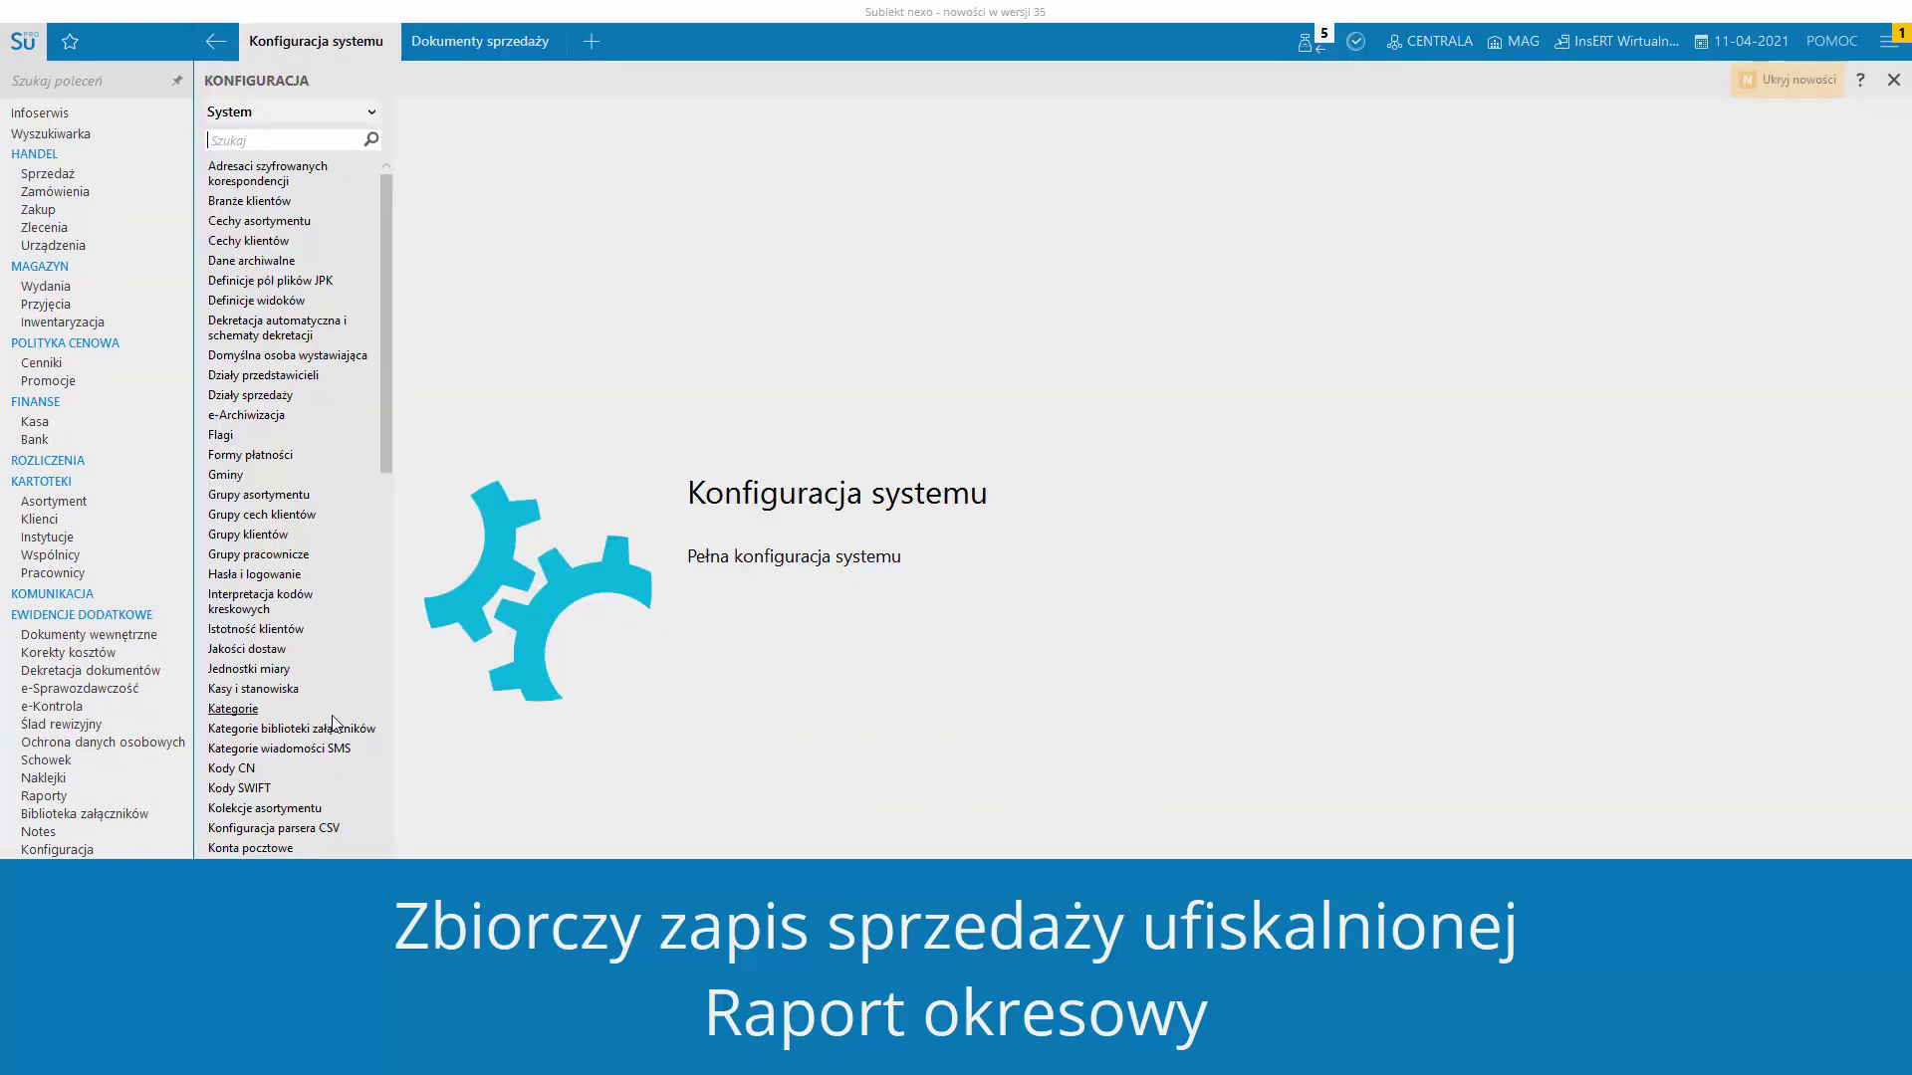
{"action": "type", "text": "jpk"}
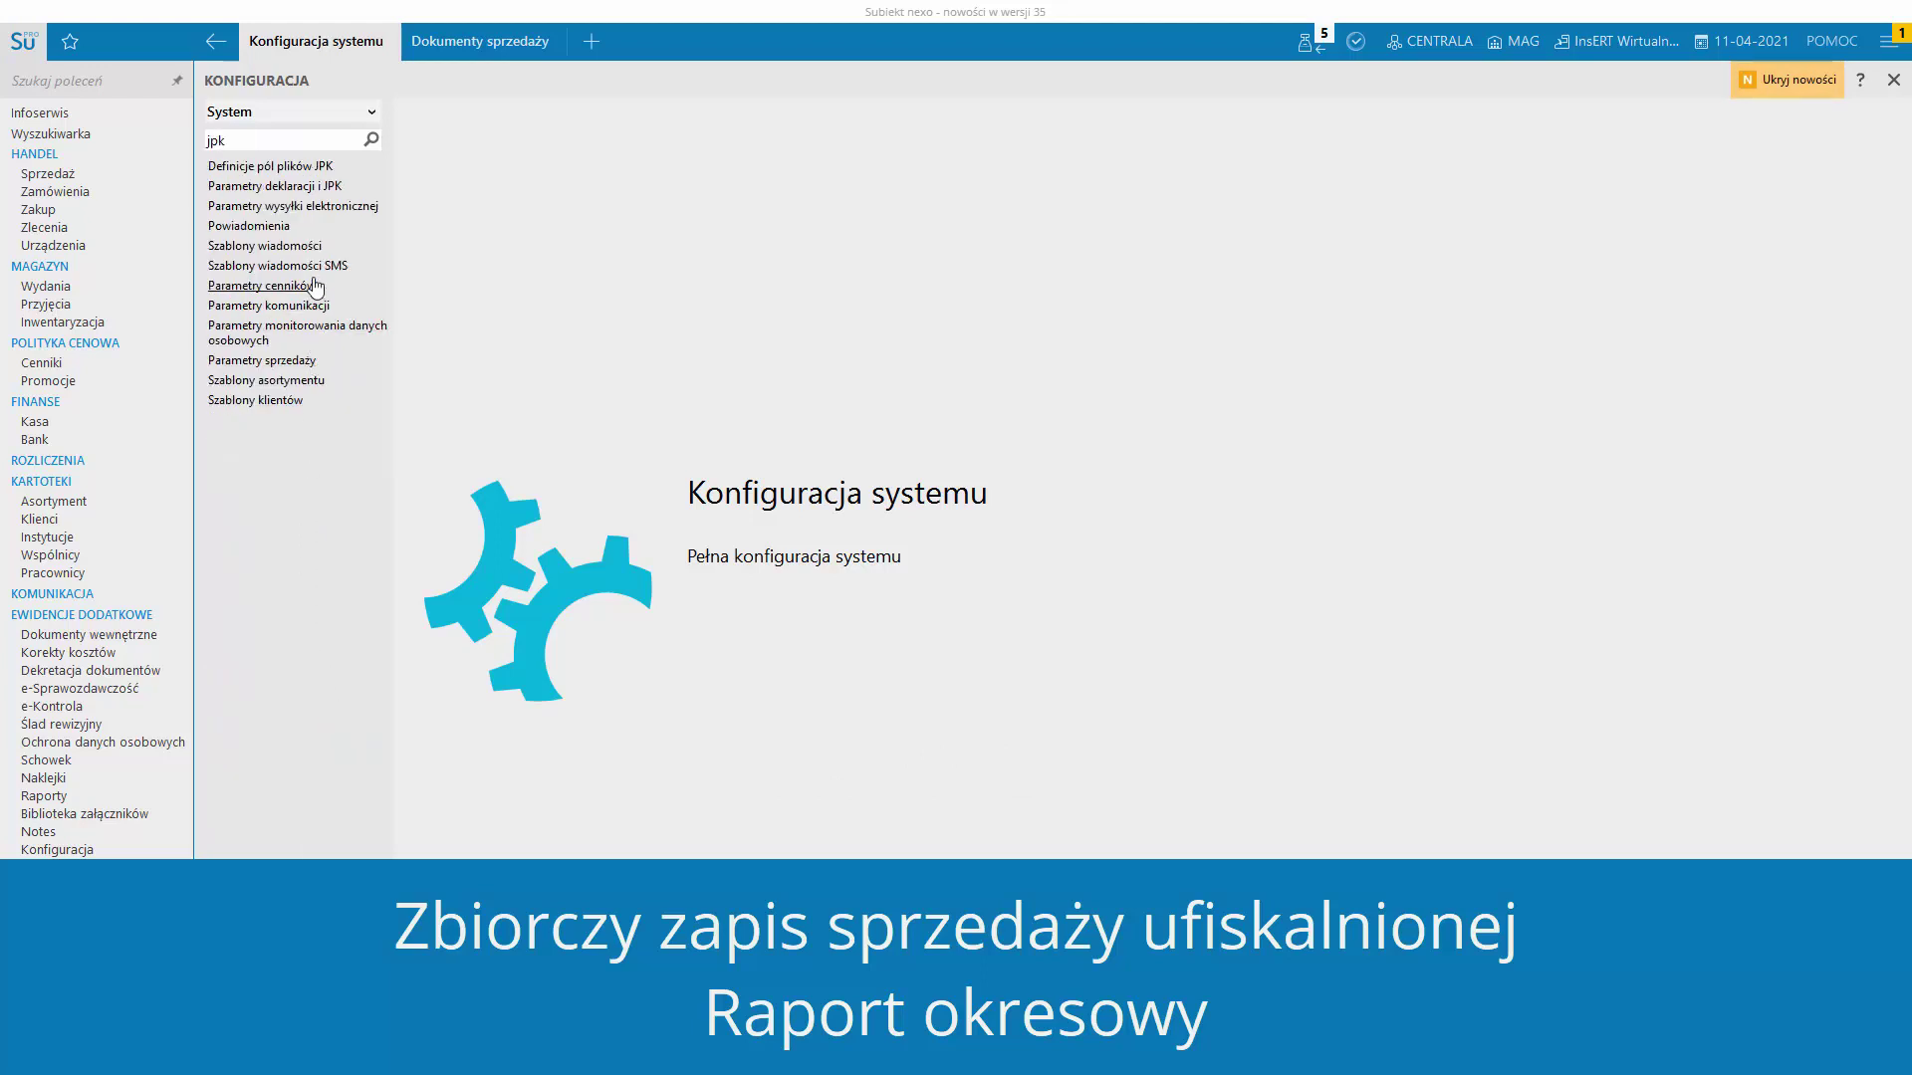
{"action": "left_click", "coordinate": [319, 190]}
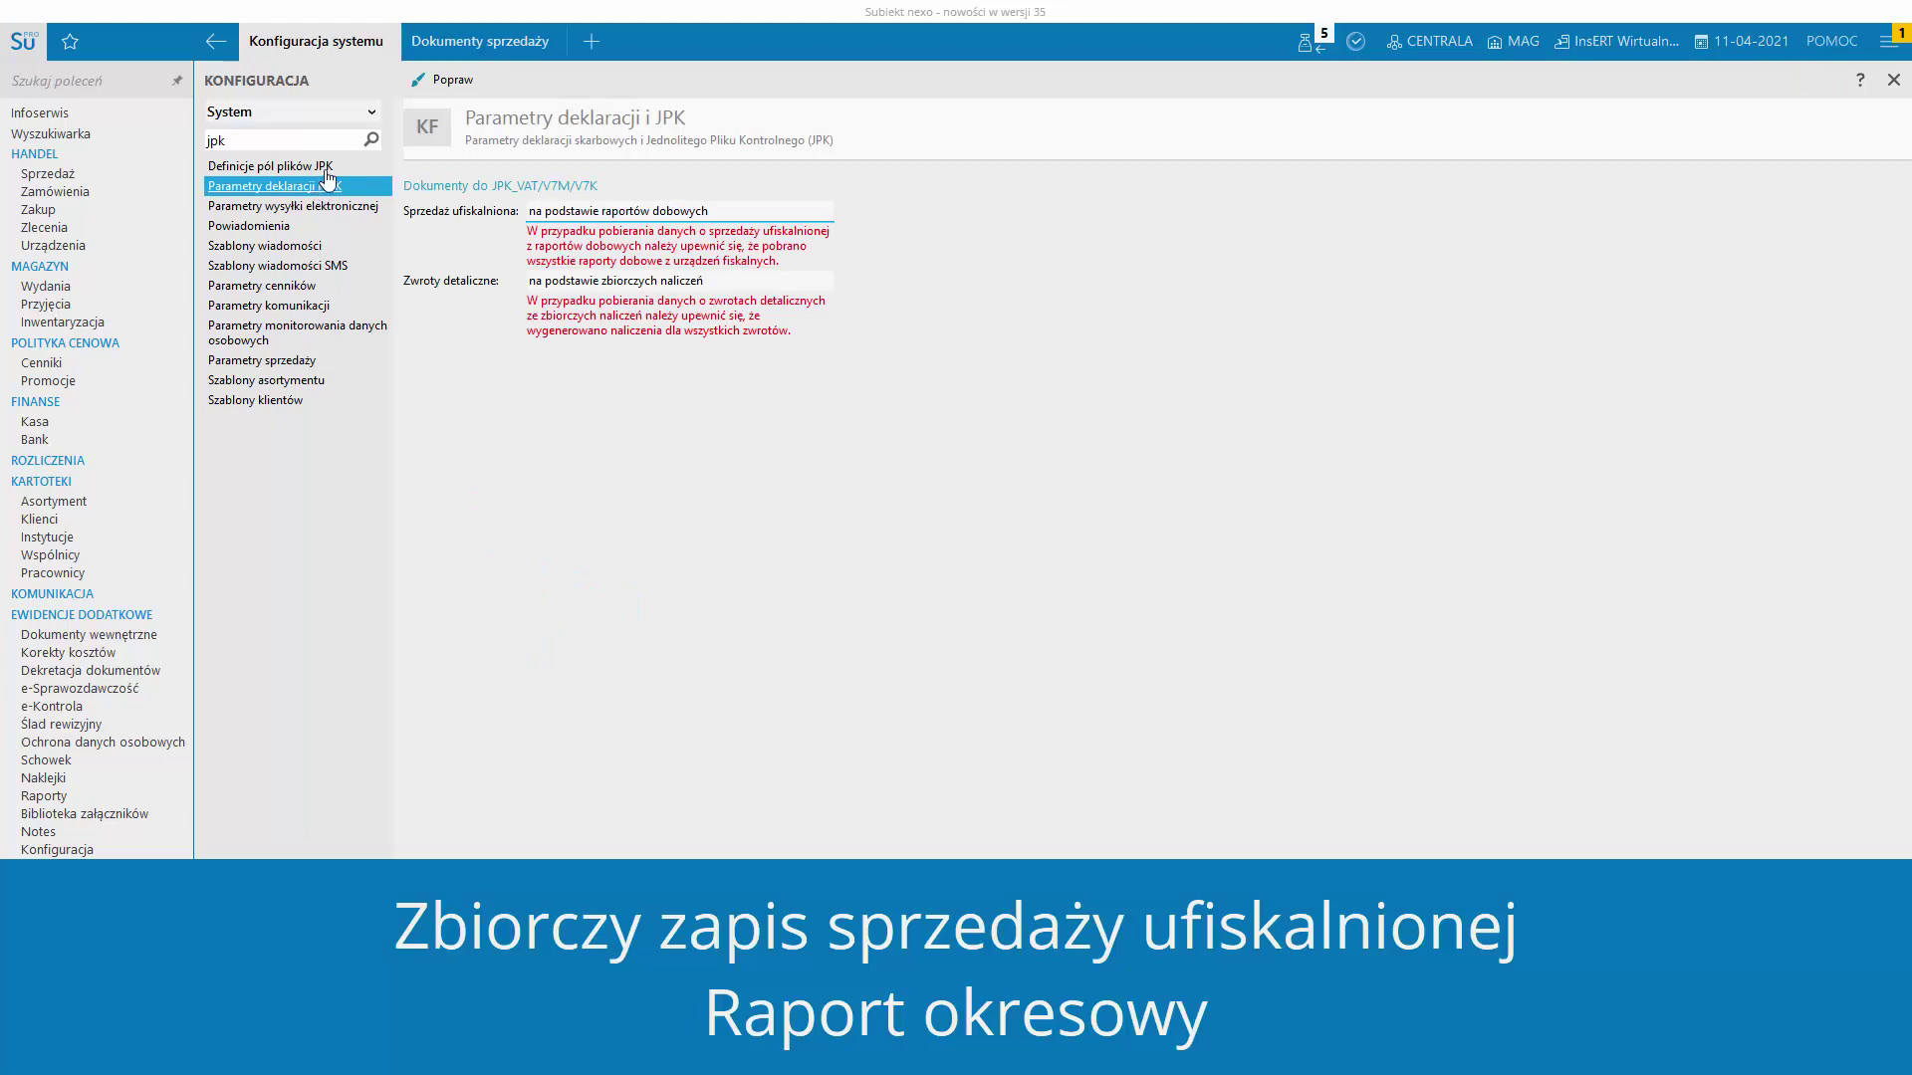
{"action": "left_click", "coordinate": [439, 93]}
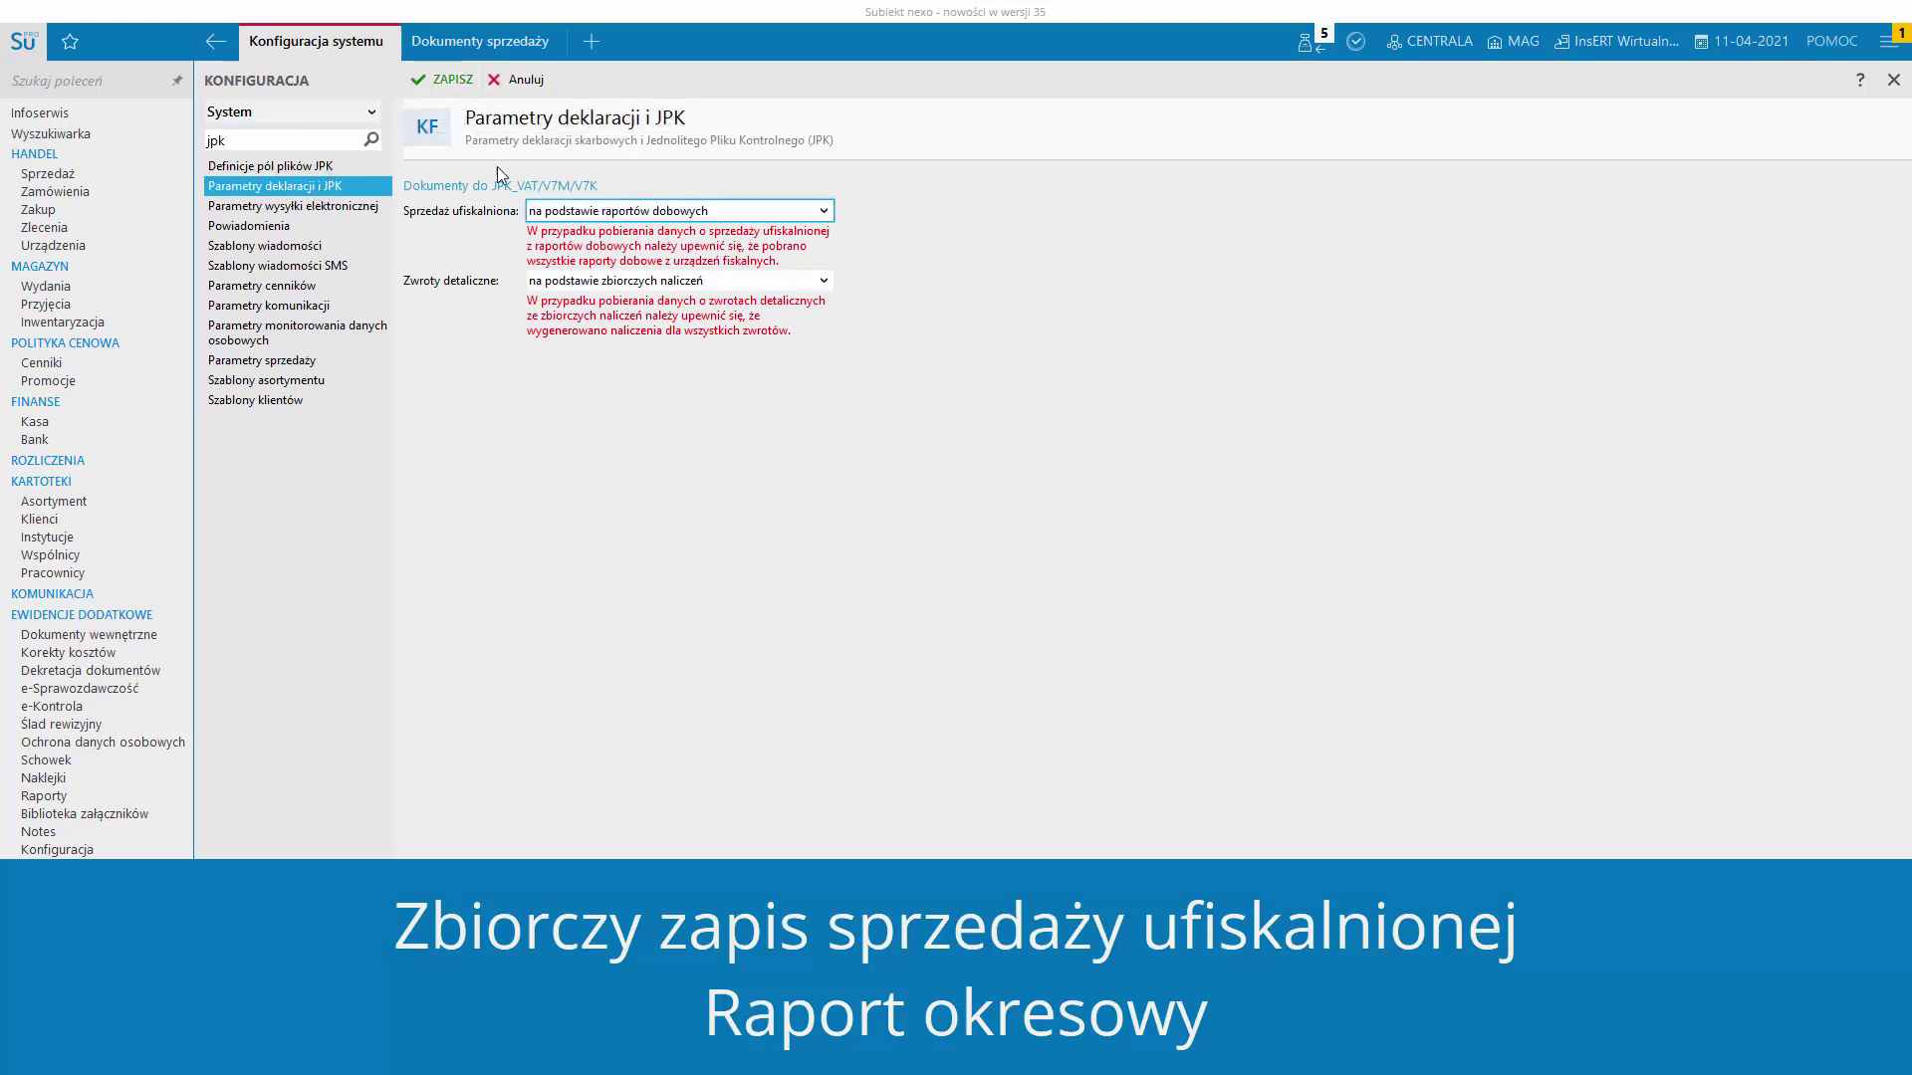
{"action": "left_click", "coordinate": [548, 212]}
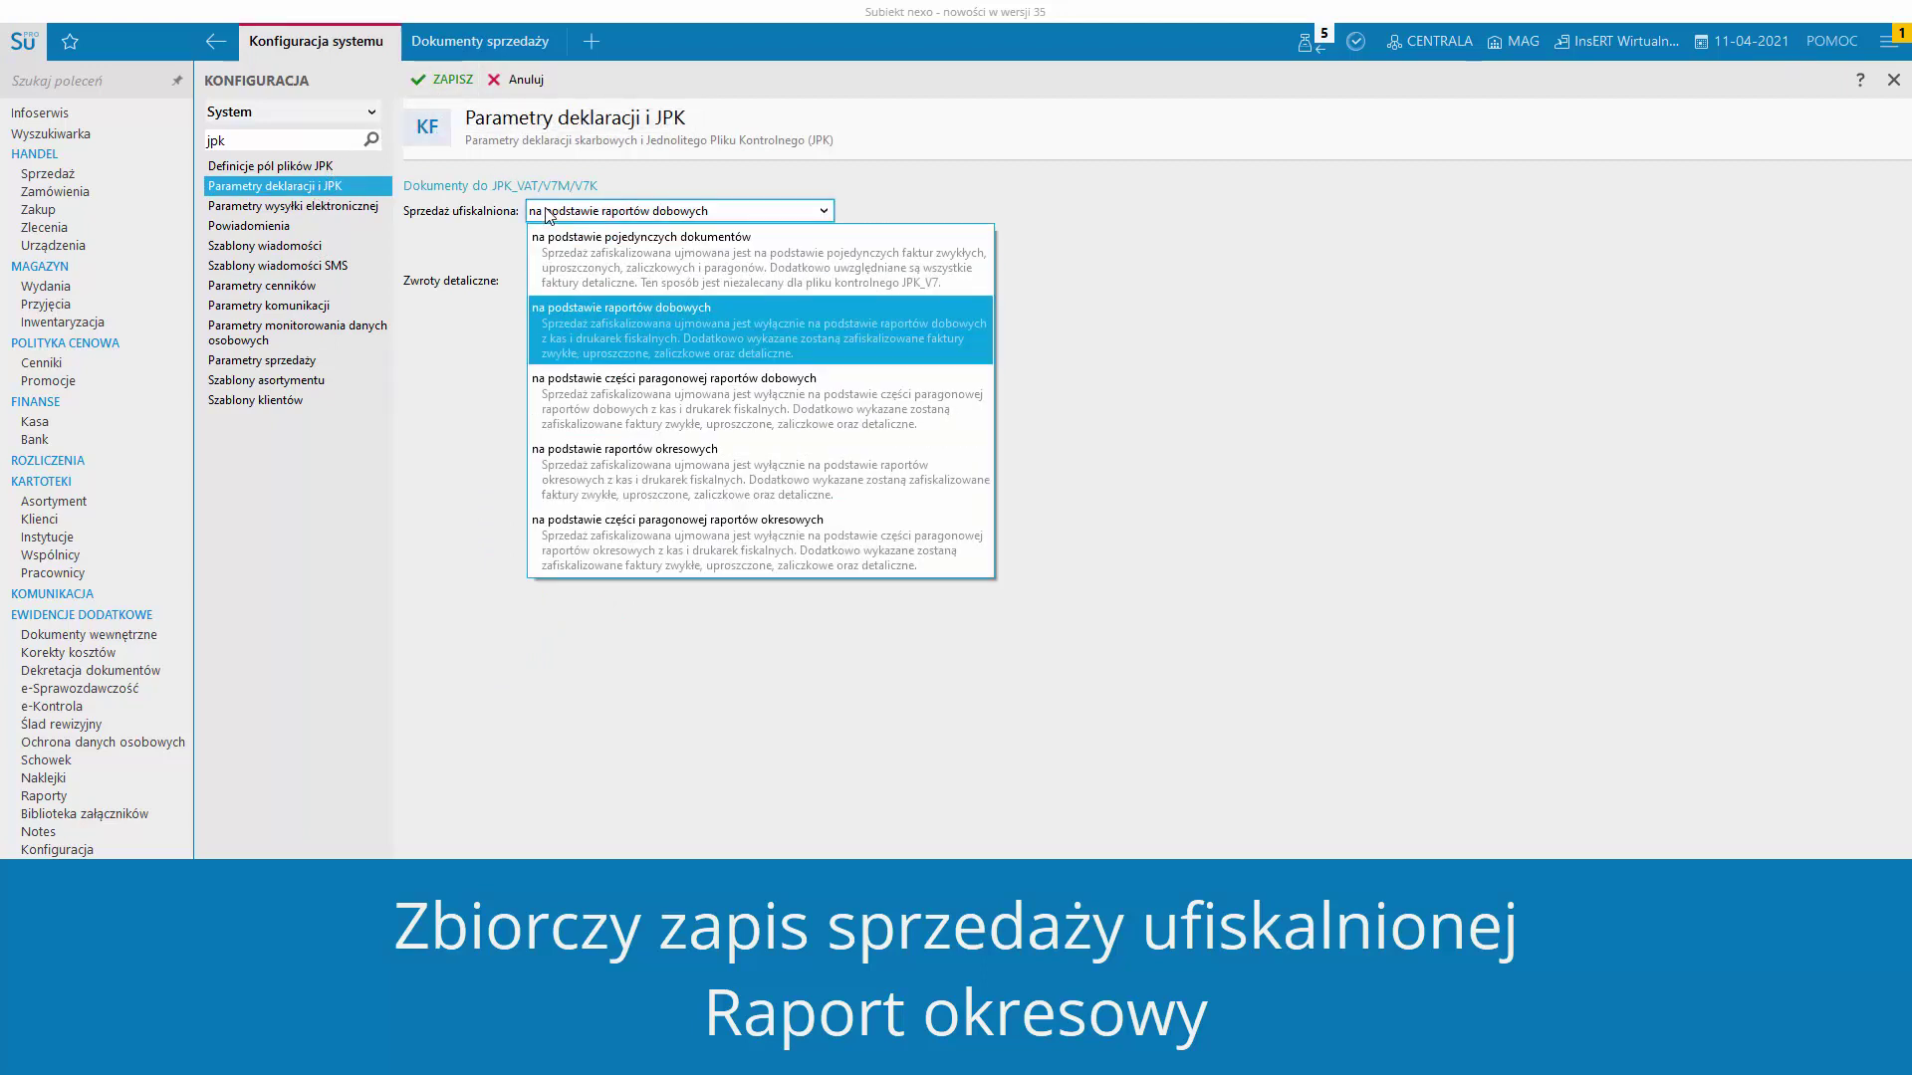
{"action": "left_click", "coordinate": [550, 472]}
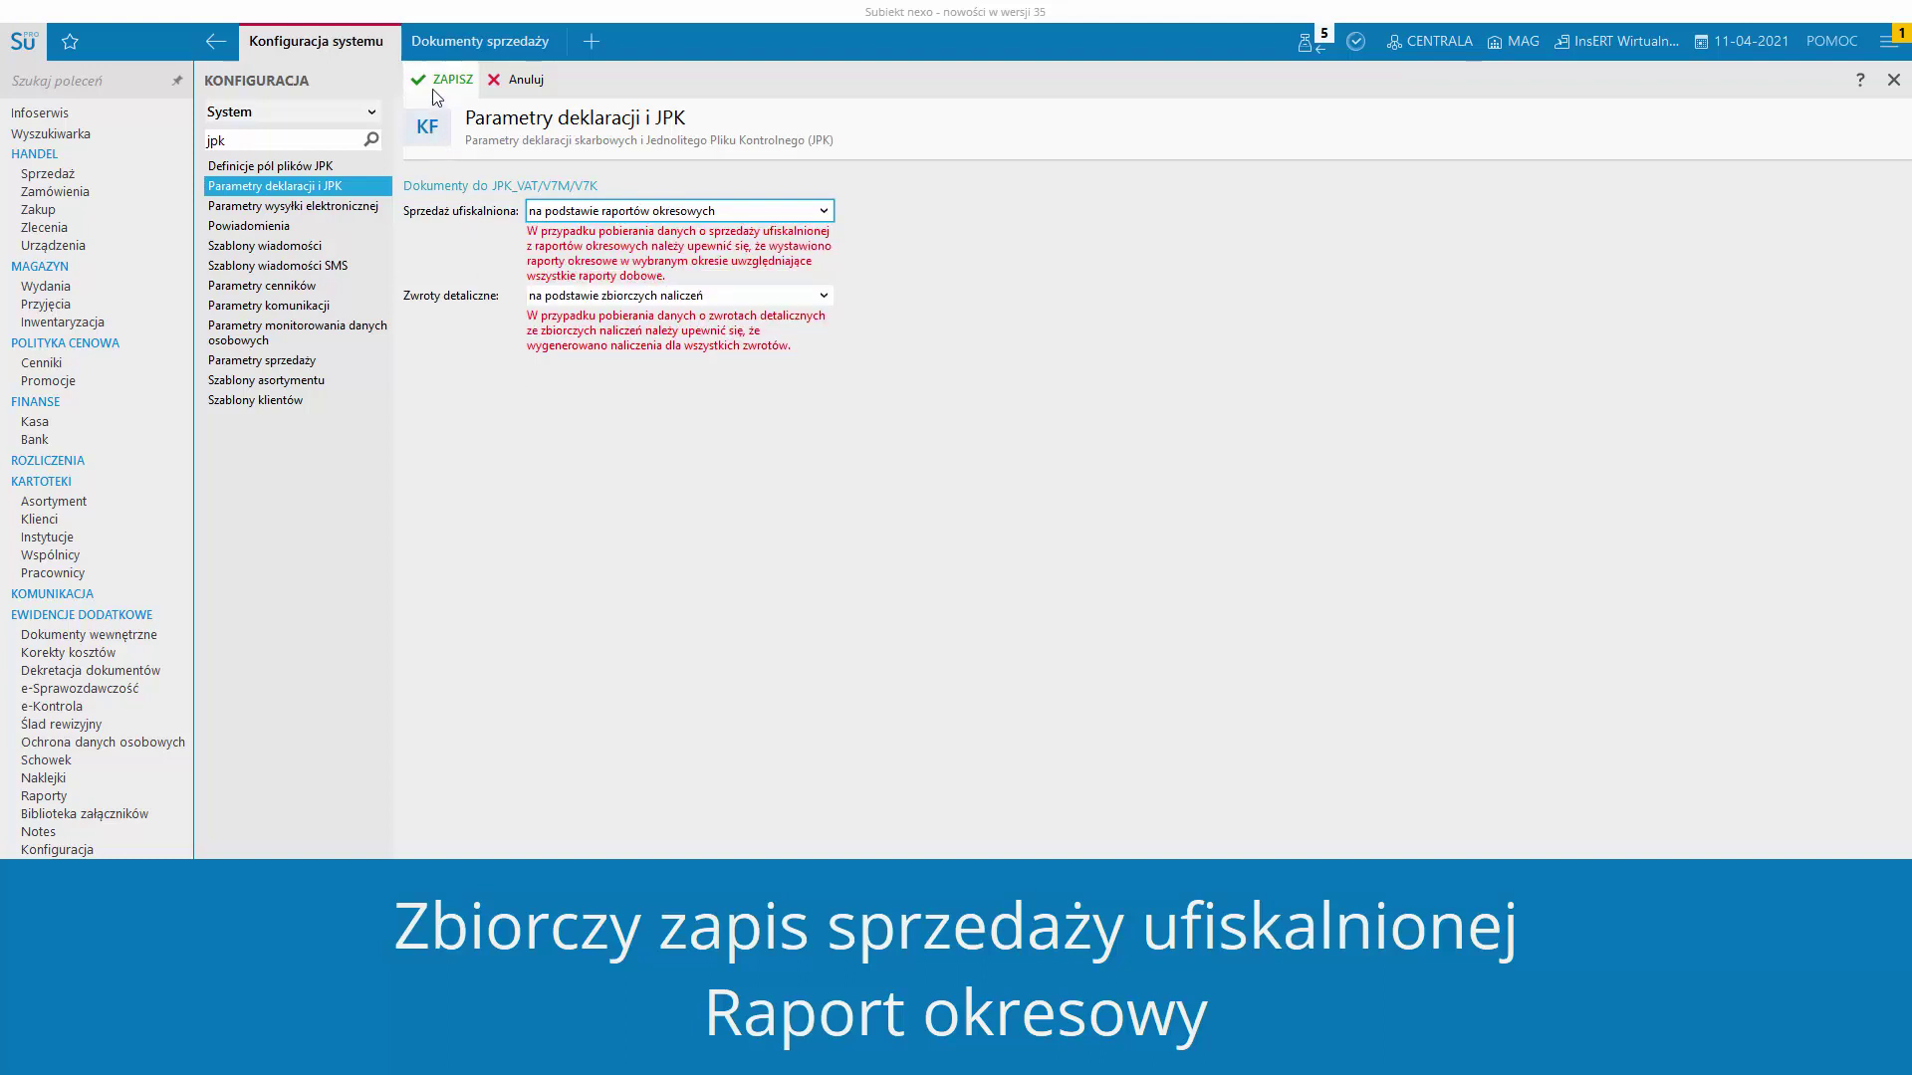
{"action": "left_click", "coordinate": [438, 86]}
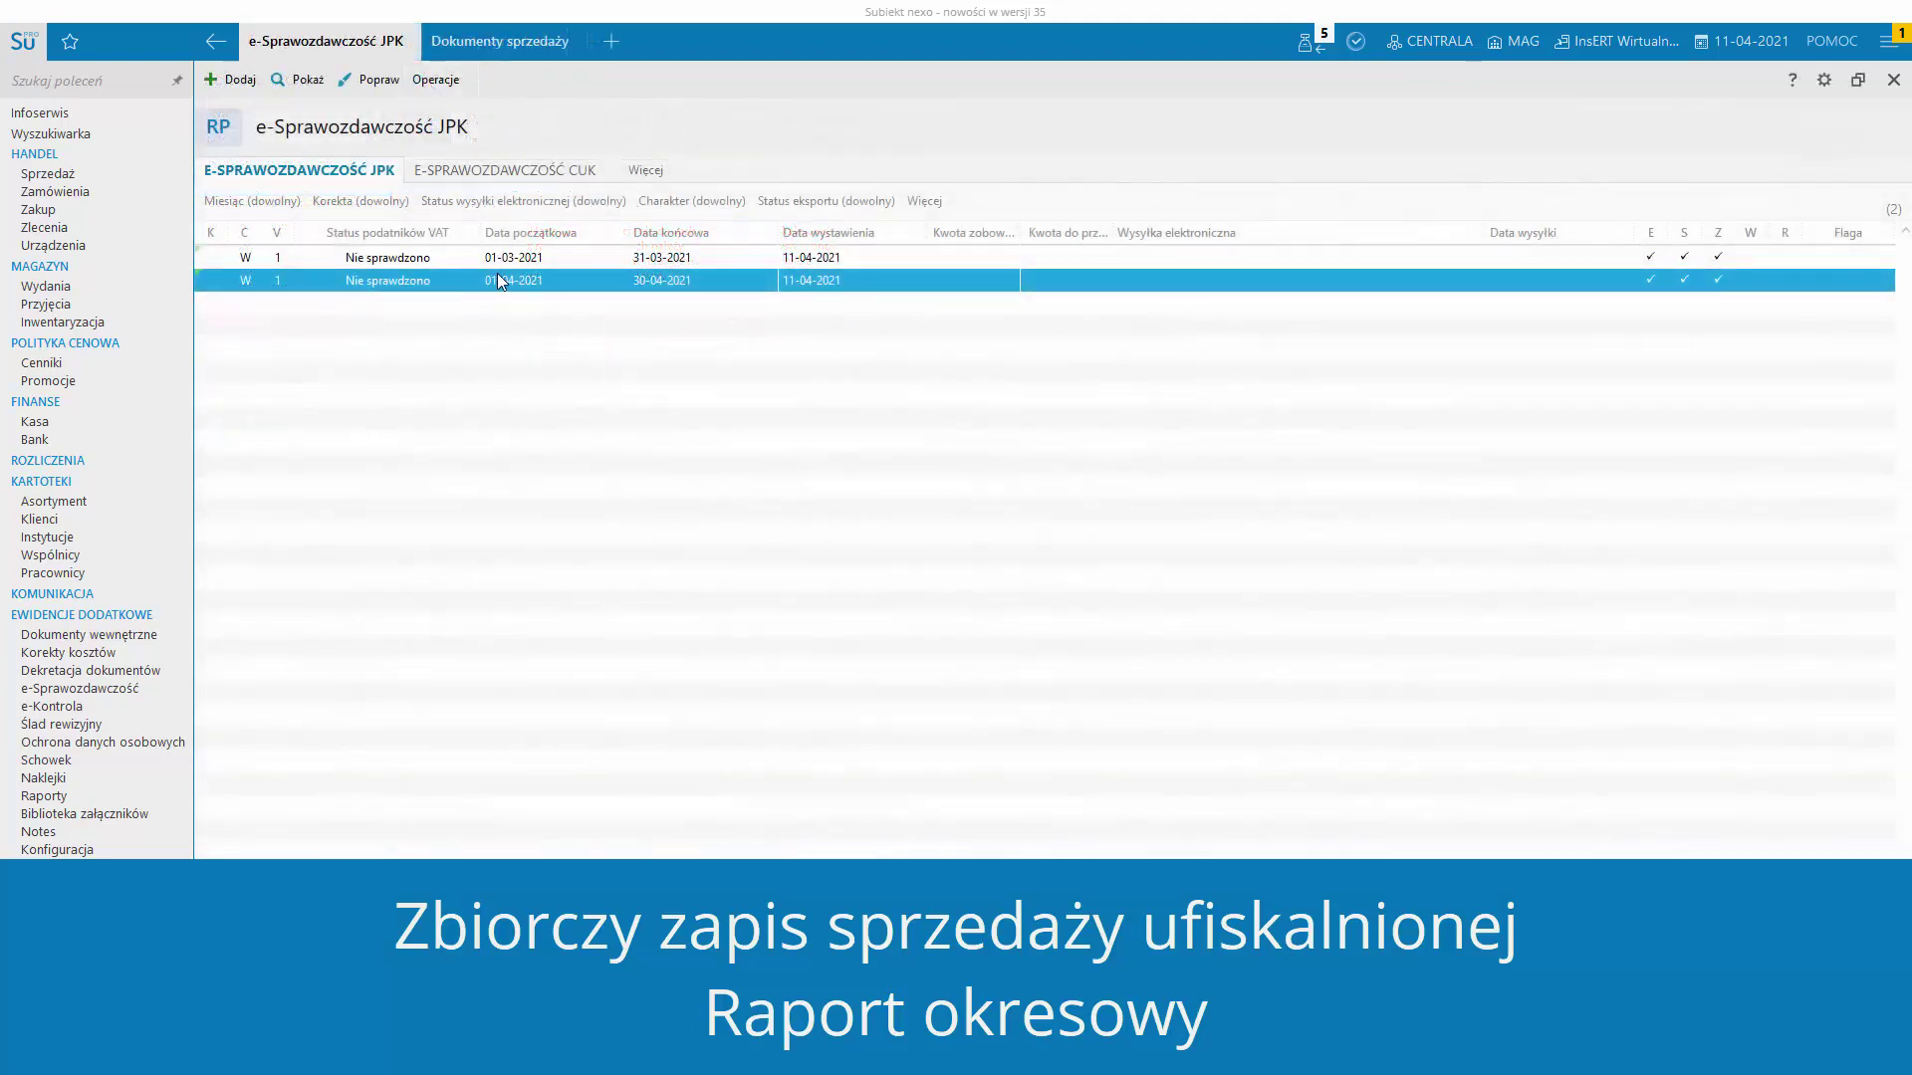
- Open the JPK file for kwiecień 2021 for editing and examine the RO 1/04/2021 entry in its sales records
{"action": "right_click", "coordinate": [472, 291]}
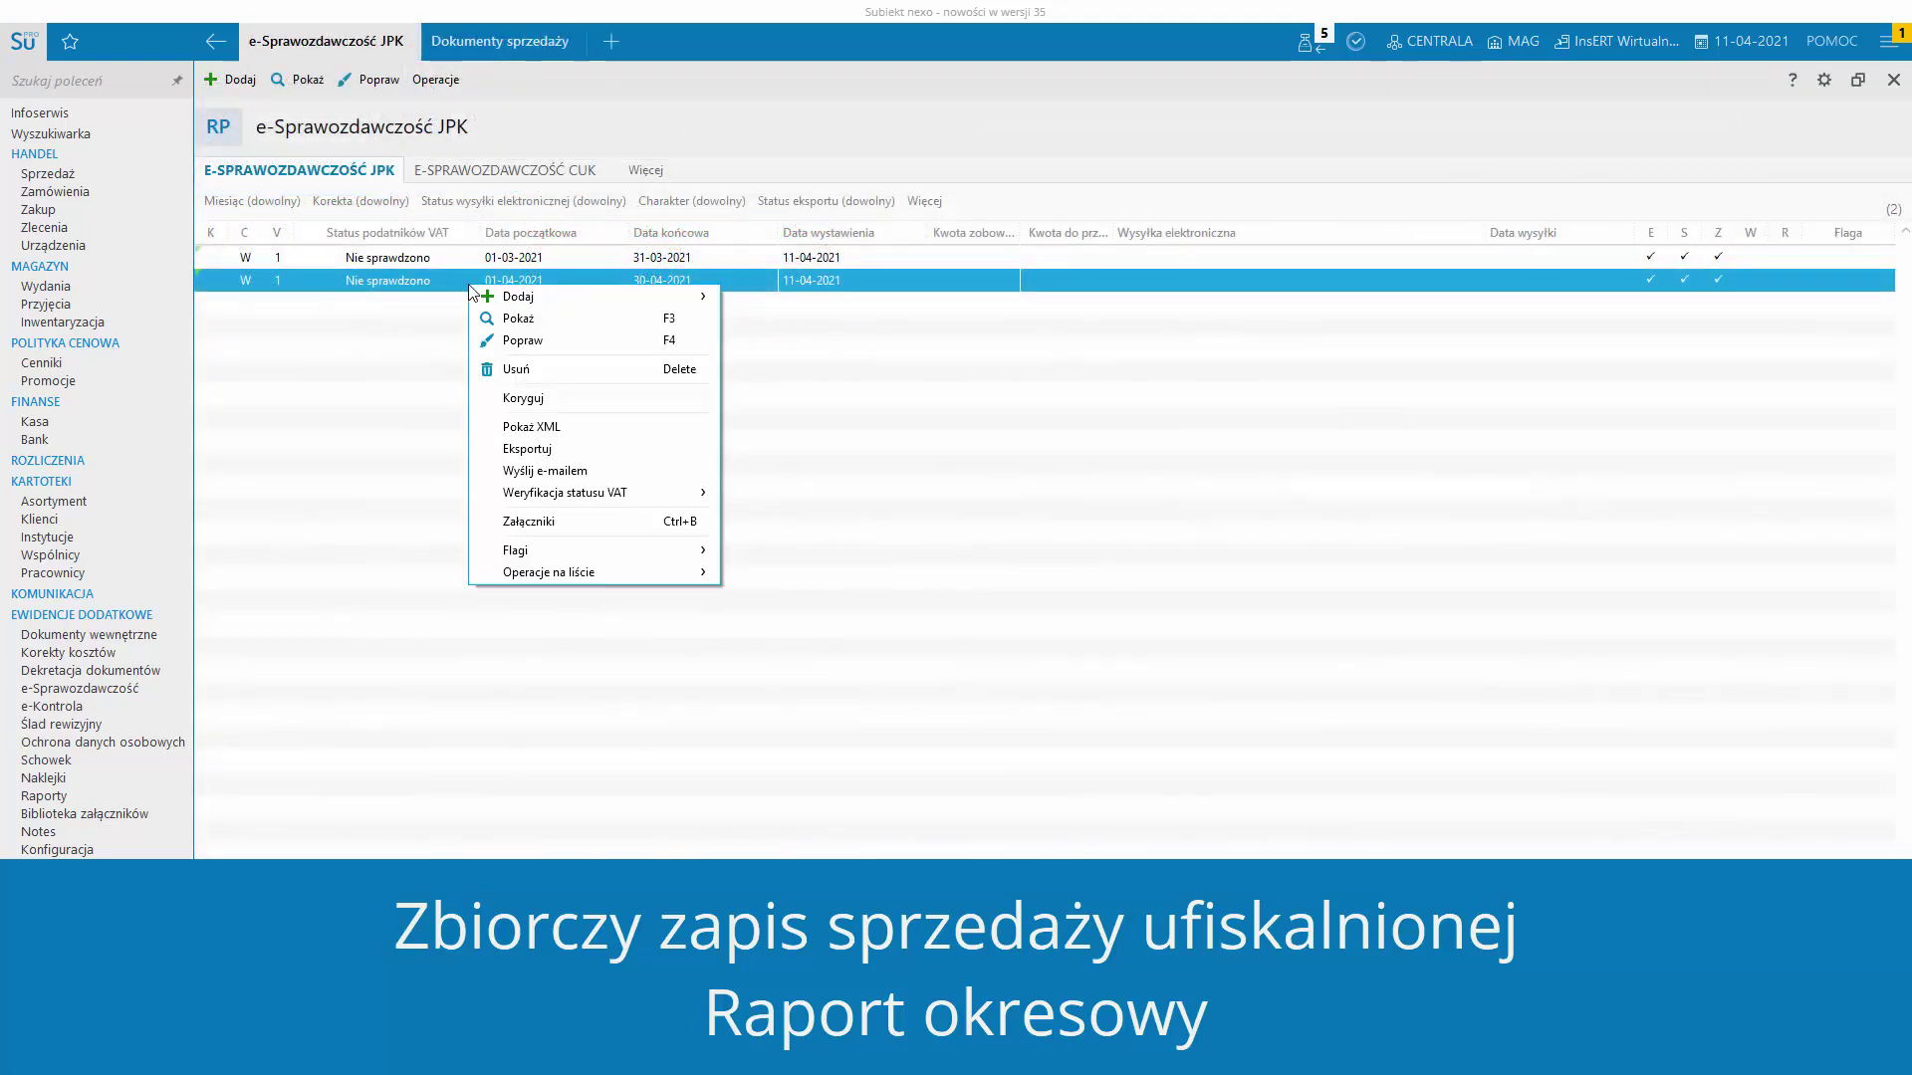
{"action": "left_click", "coordinate": [488, 341]}
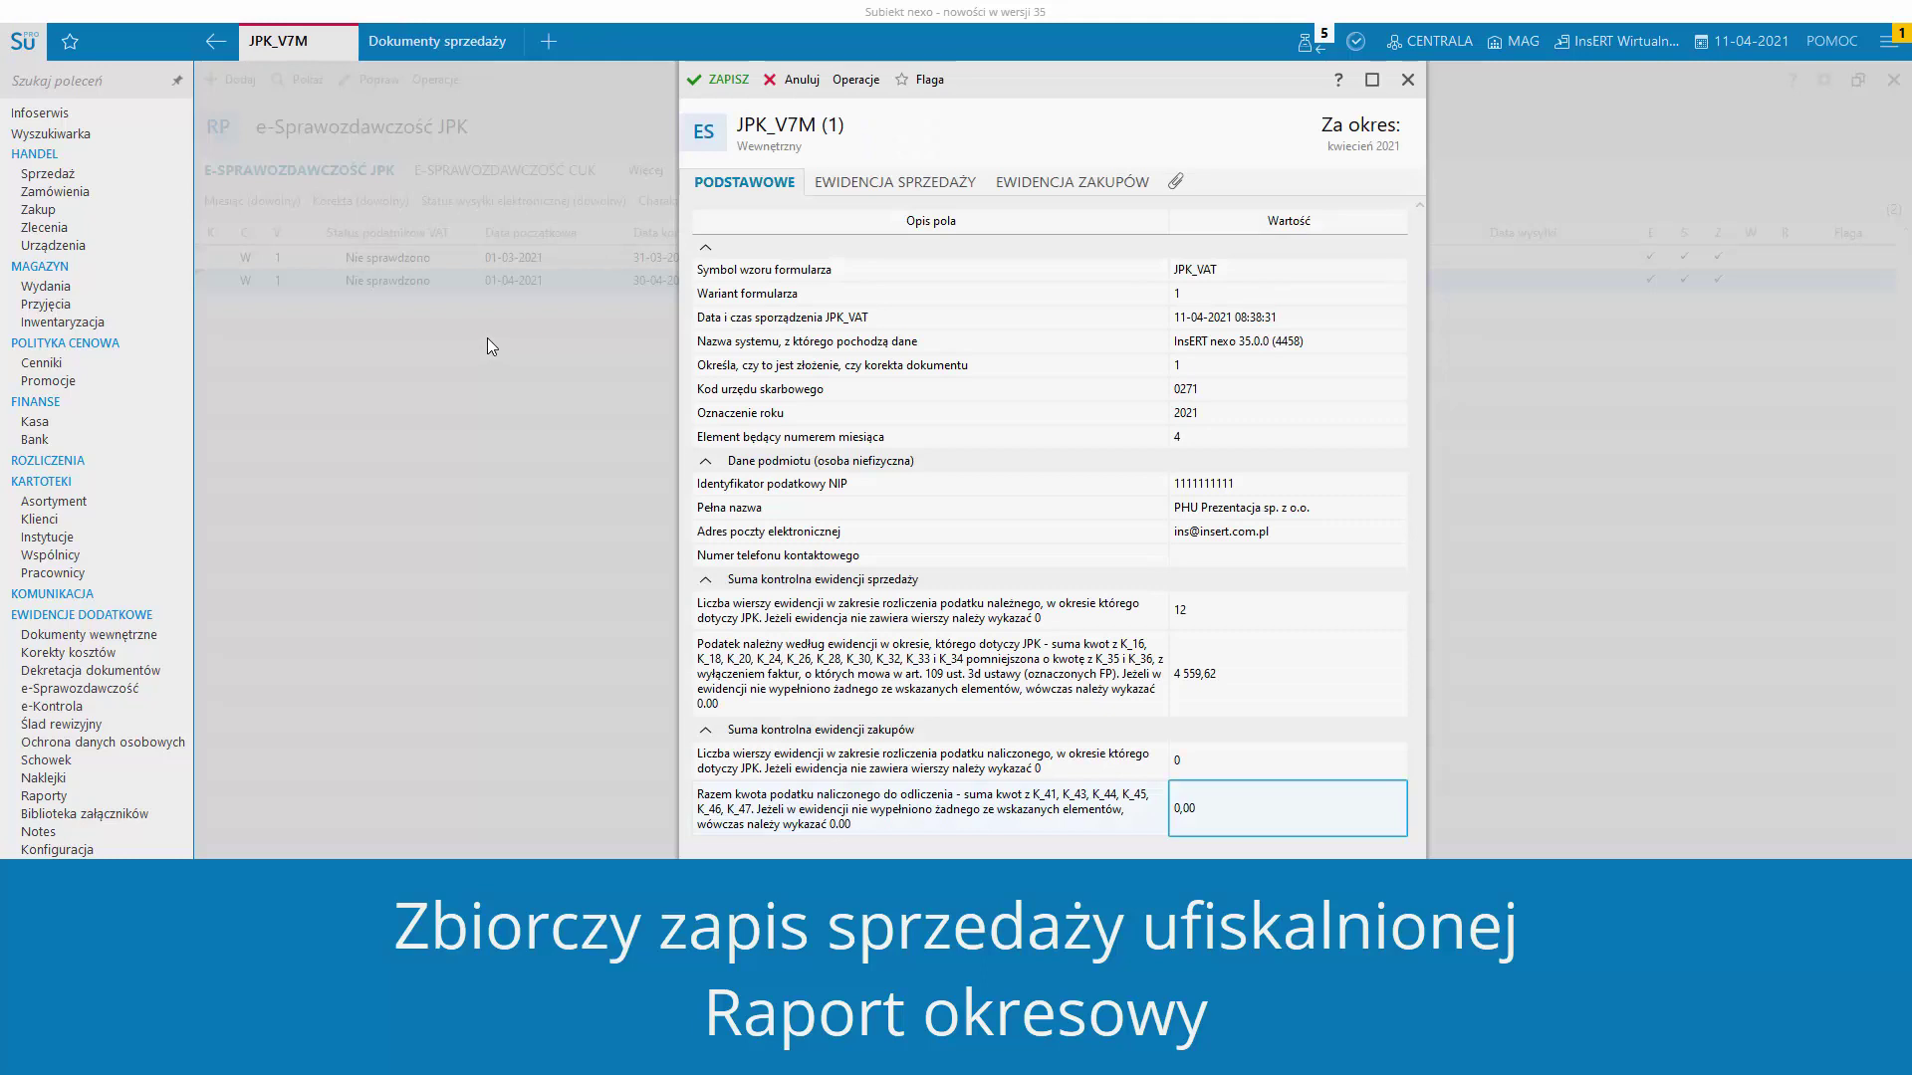
{"action": "left_click", "coordinate": [892, 189]}
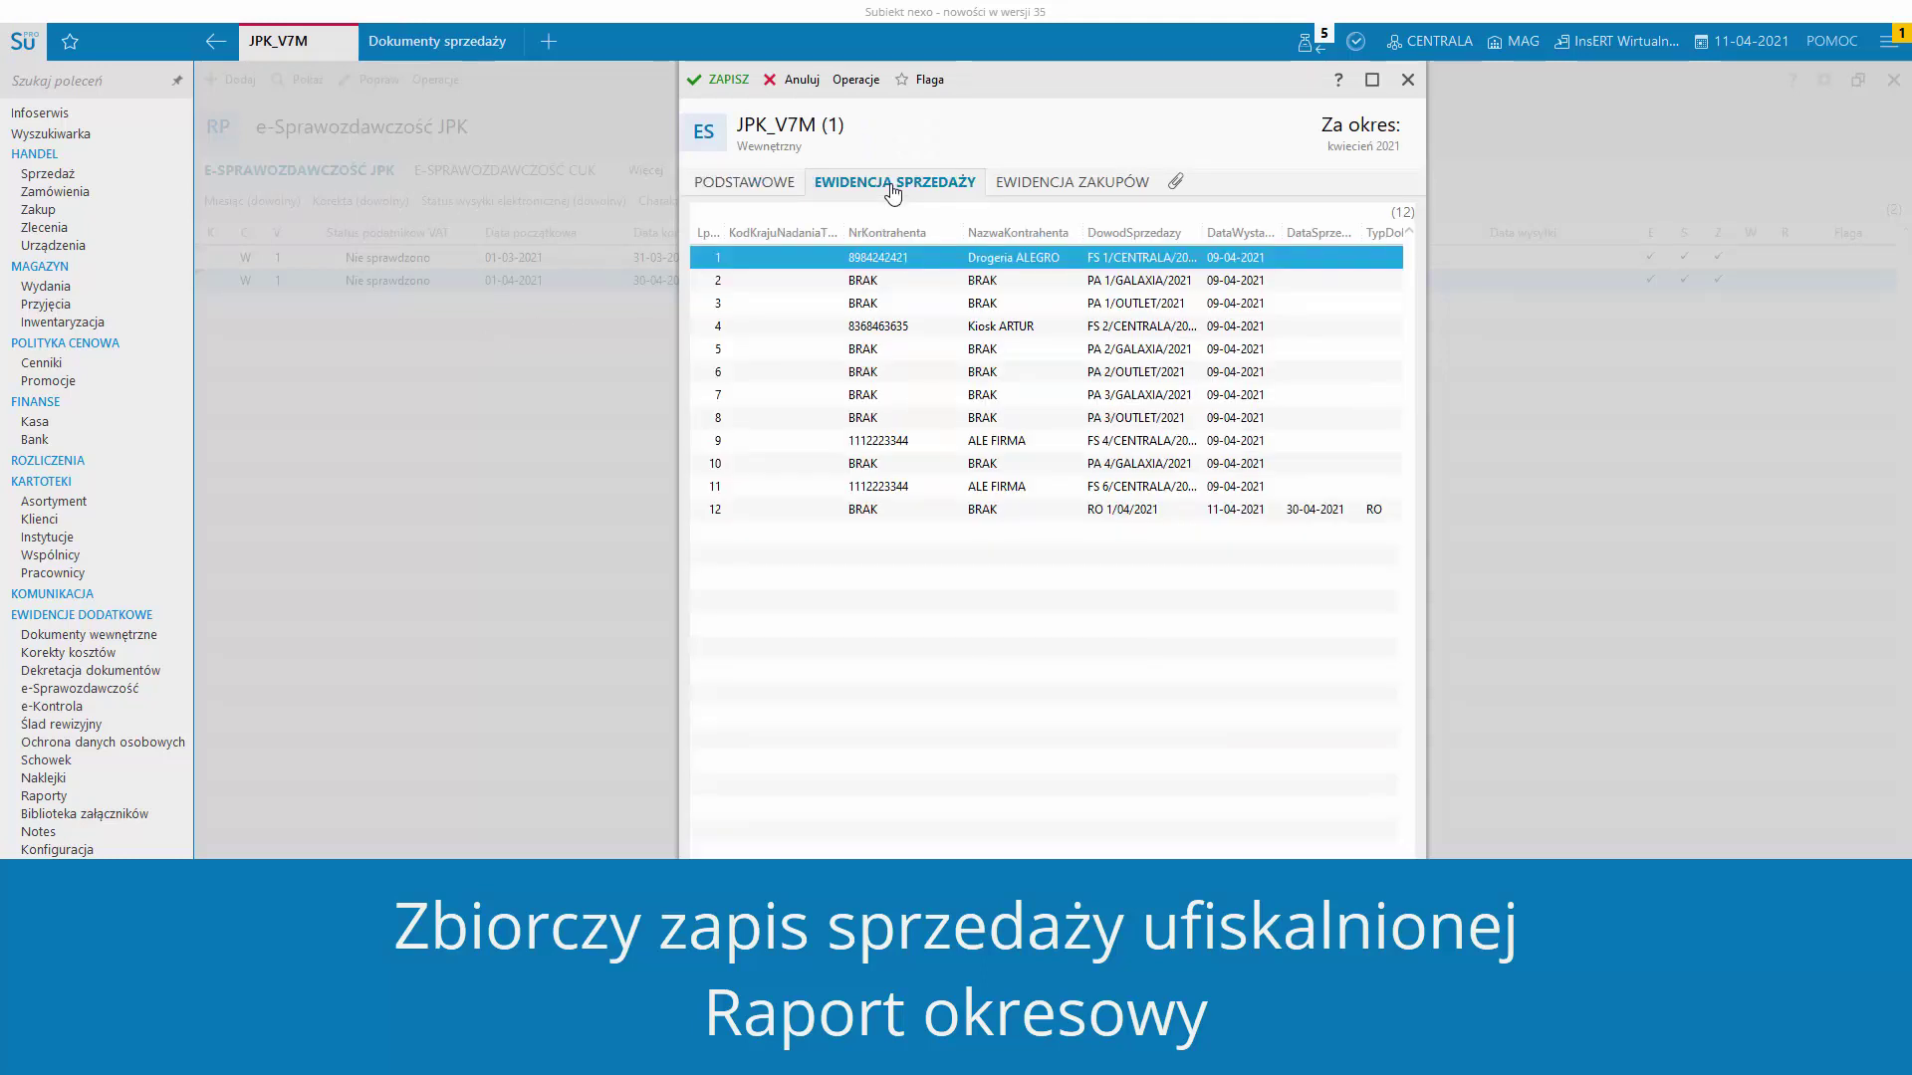
{"action": "left_click", "coordinate": [873, 510]}
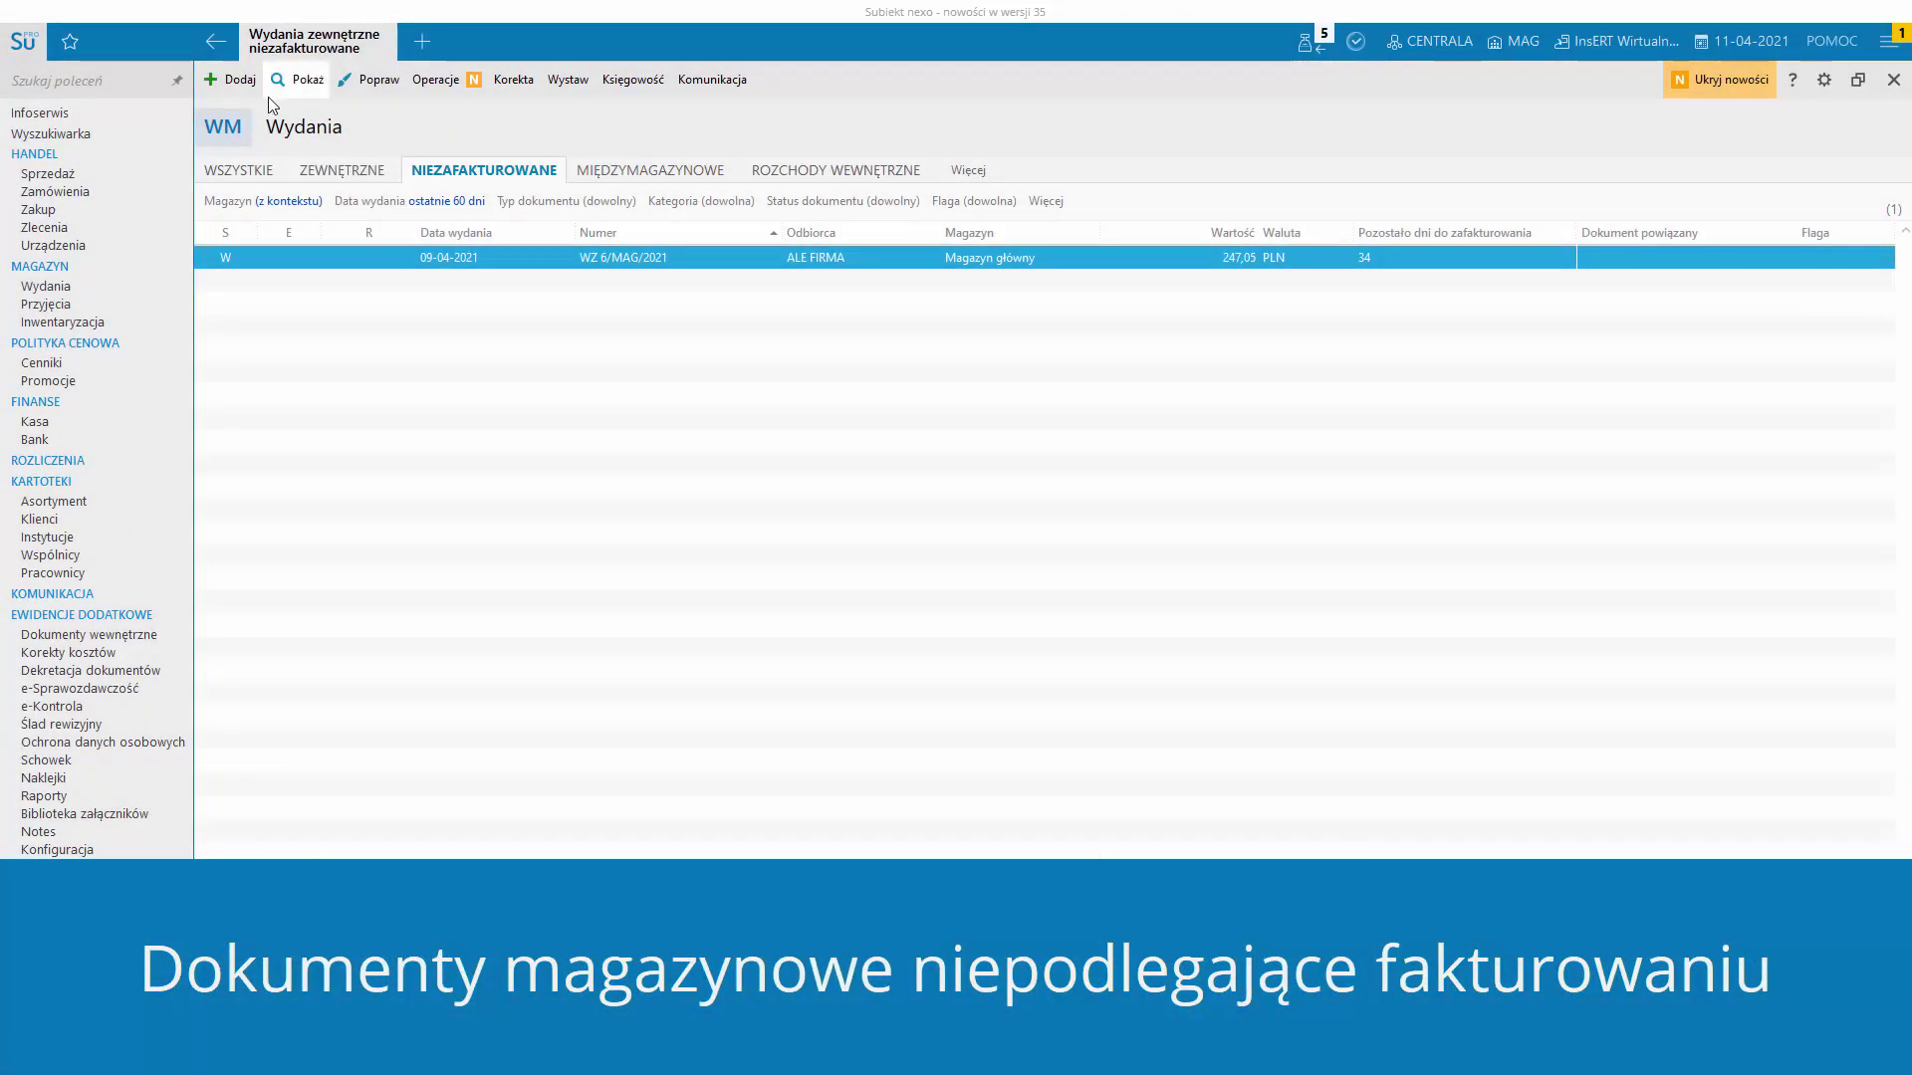
- Try turning off Podlega fakturowaniu in a new Wydanie zewnętrzne, and discard the document without saving
{"action": "left_click", "coordinate": [231, 80]}
{"action": "left_click", "coordinate": [239, 108]}
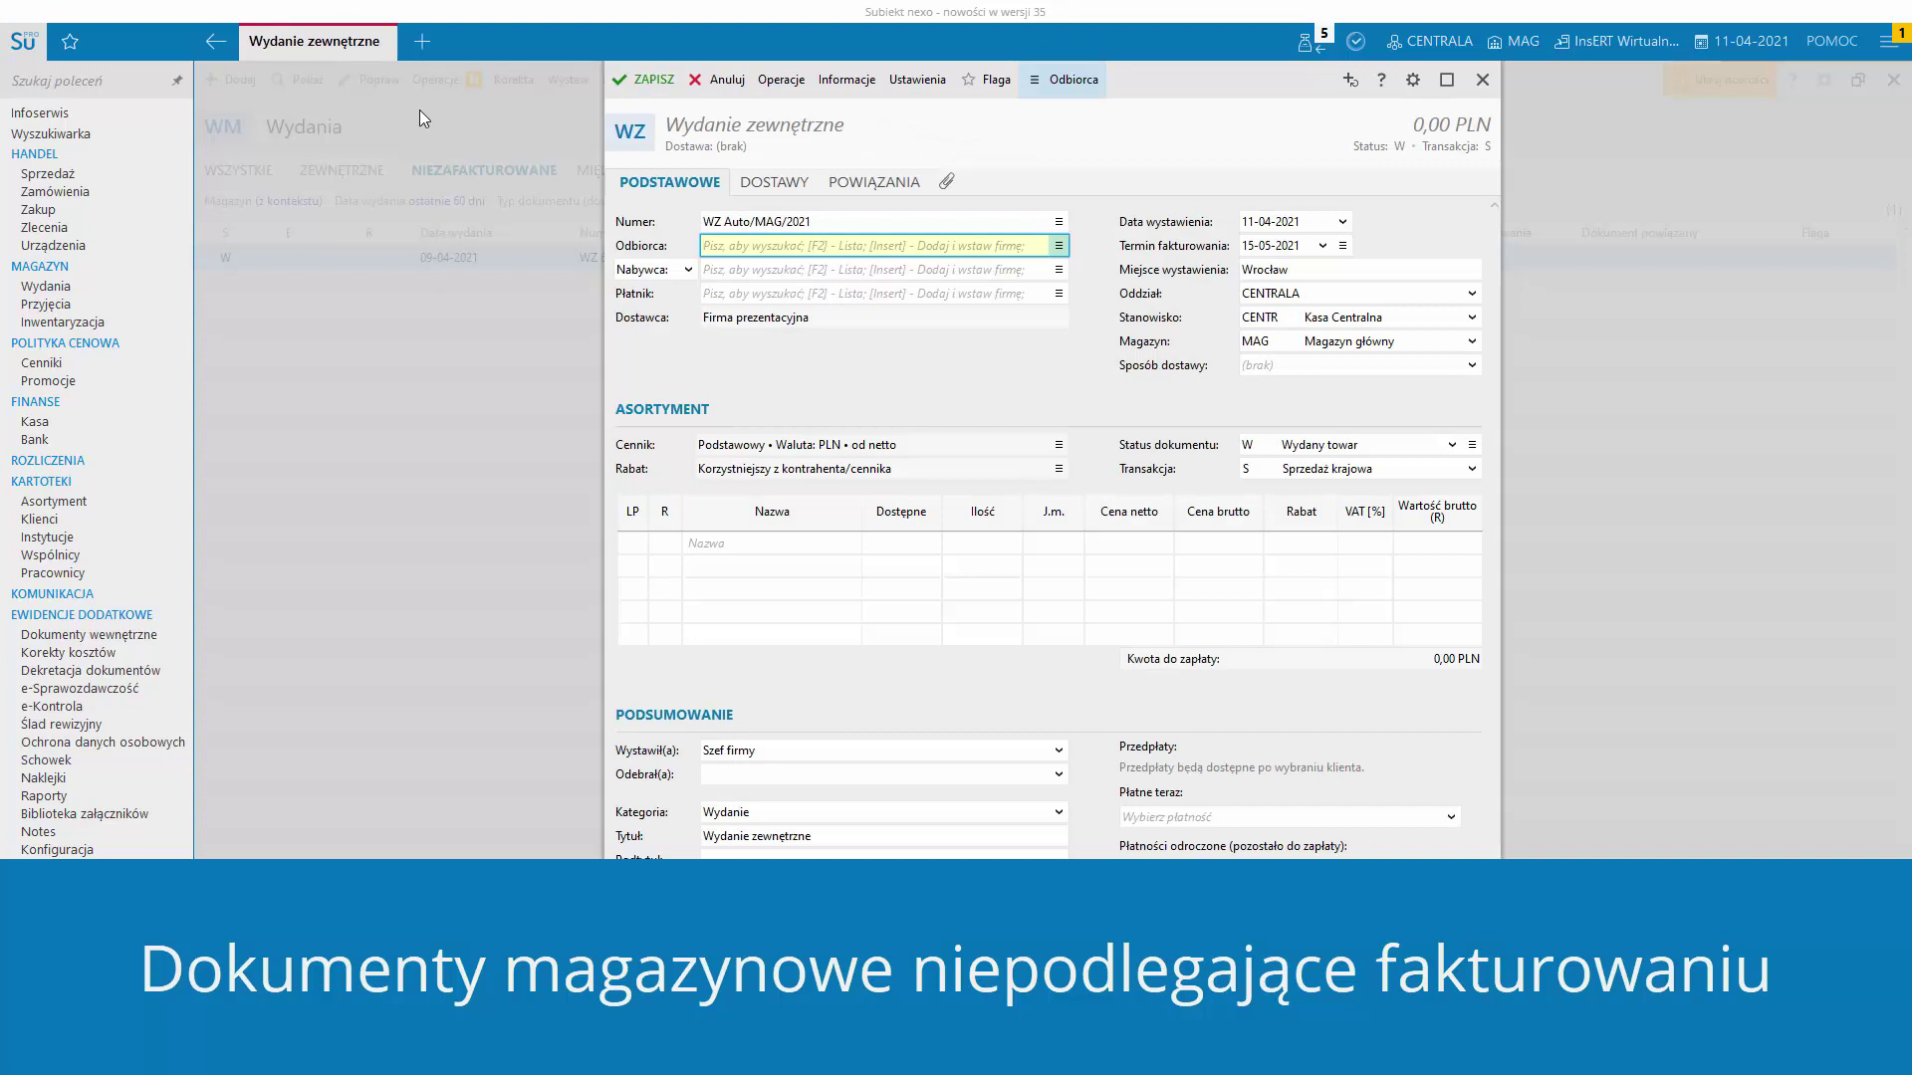
{"action": "left_click", "coordinate": [905, 94]}
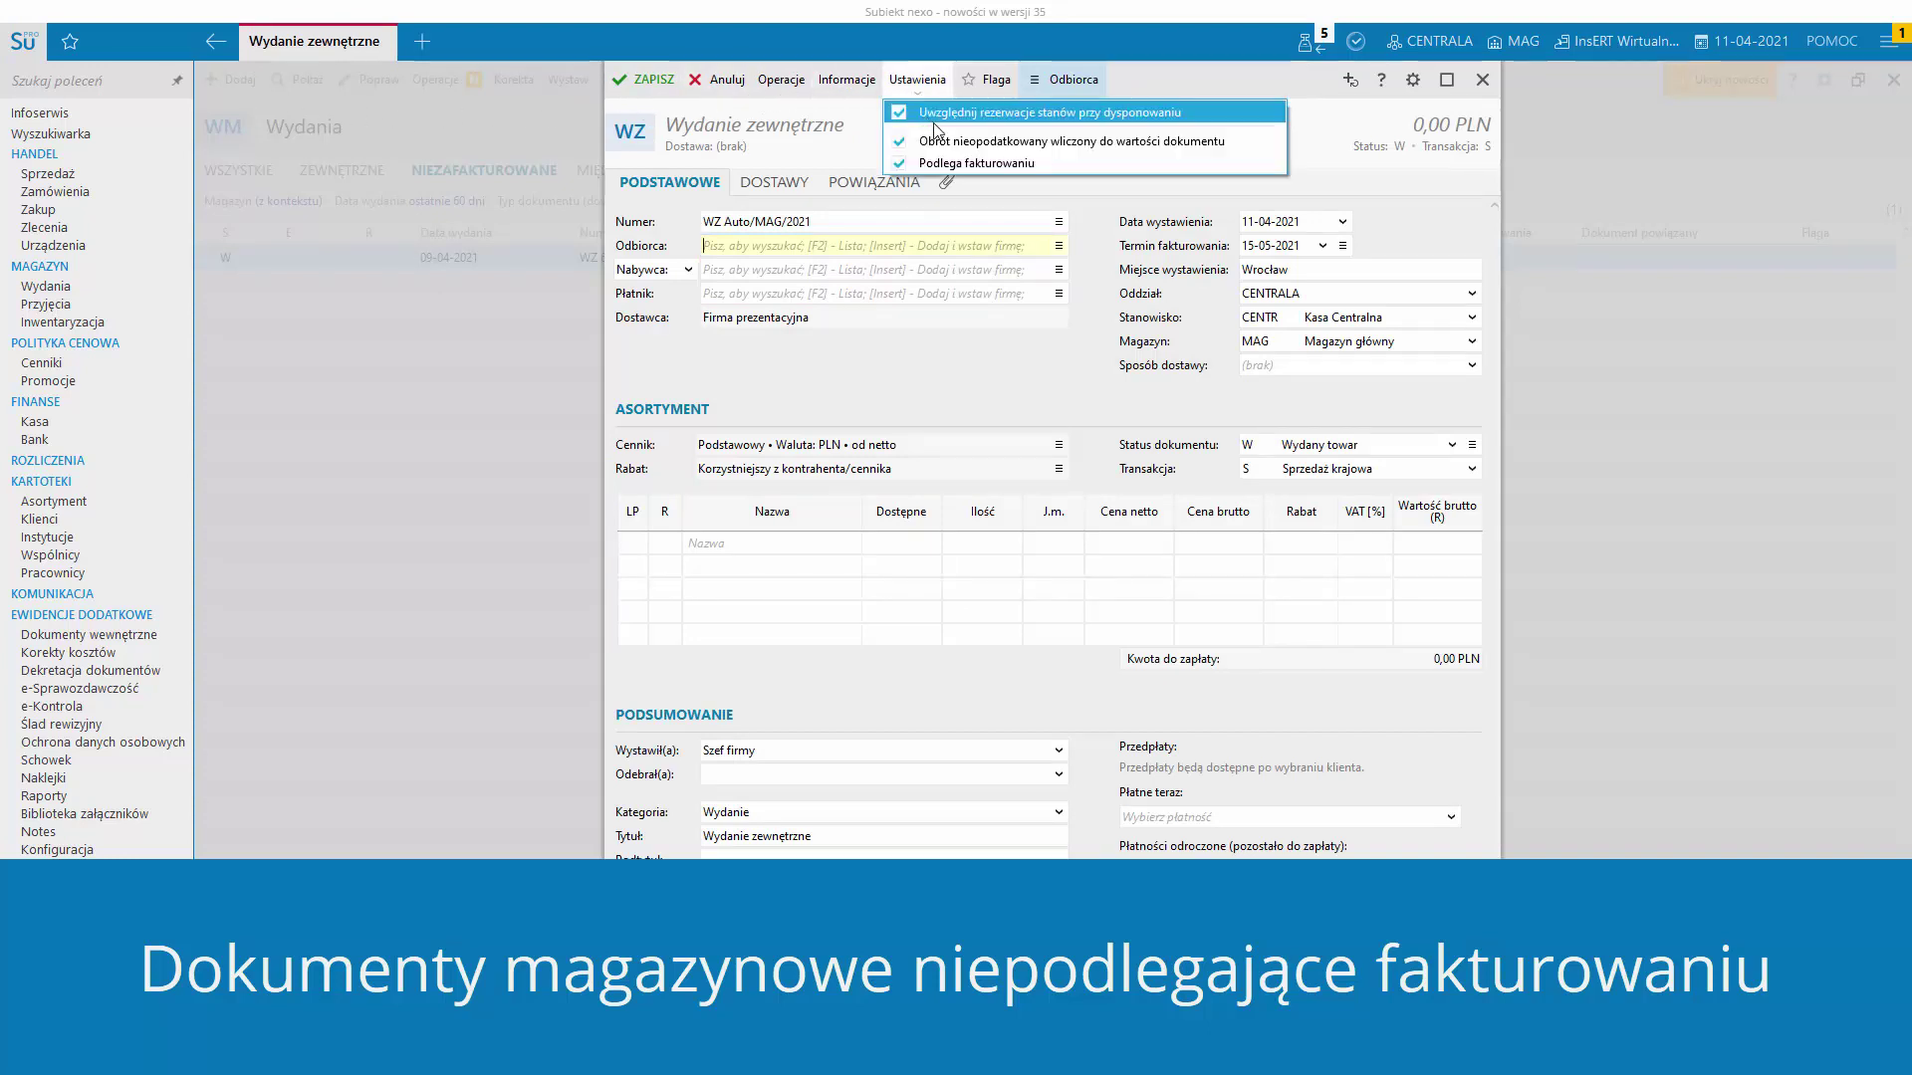
{"action": "left_click", "coordinate": [1041, 164]}
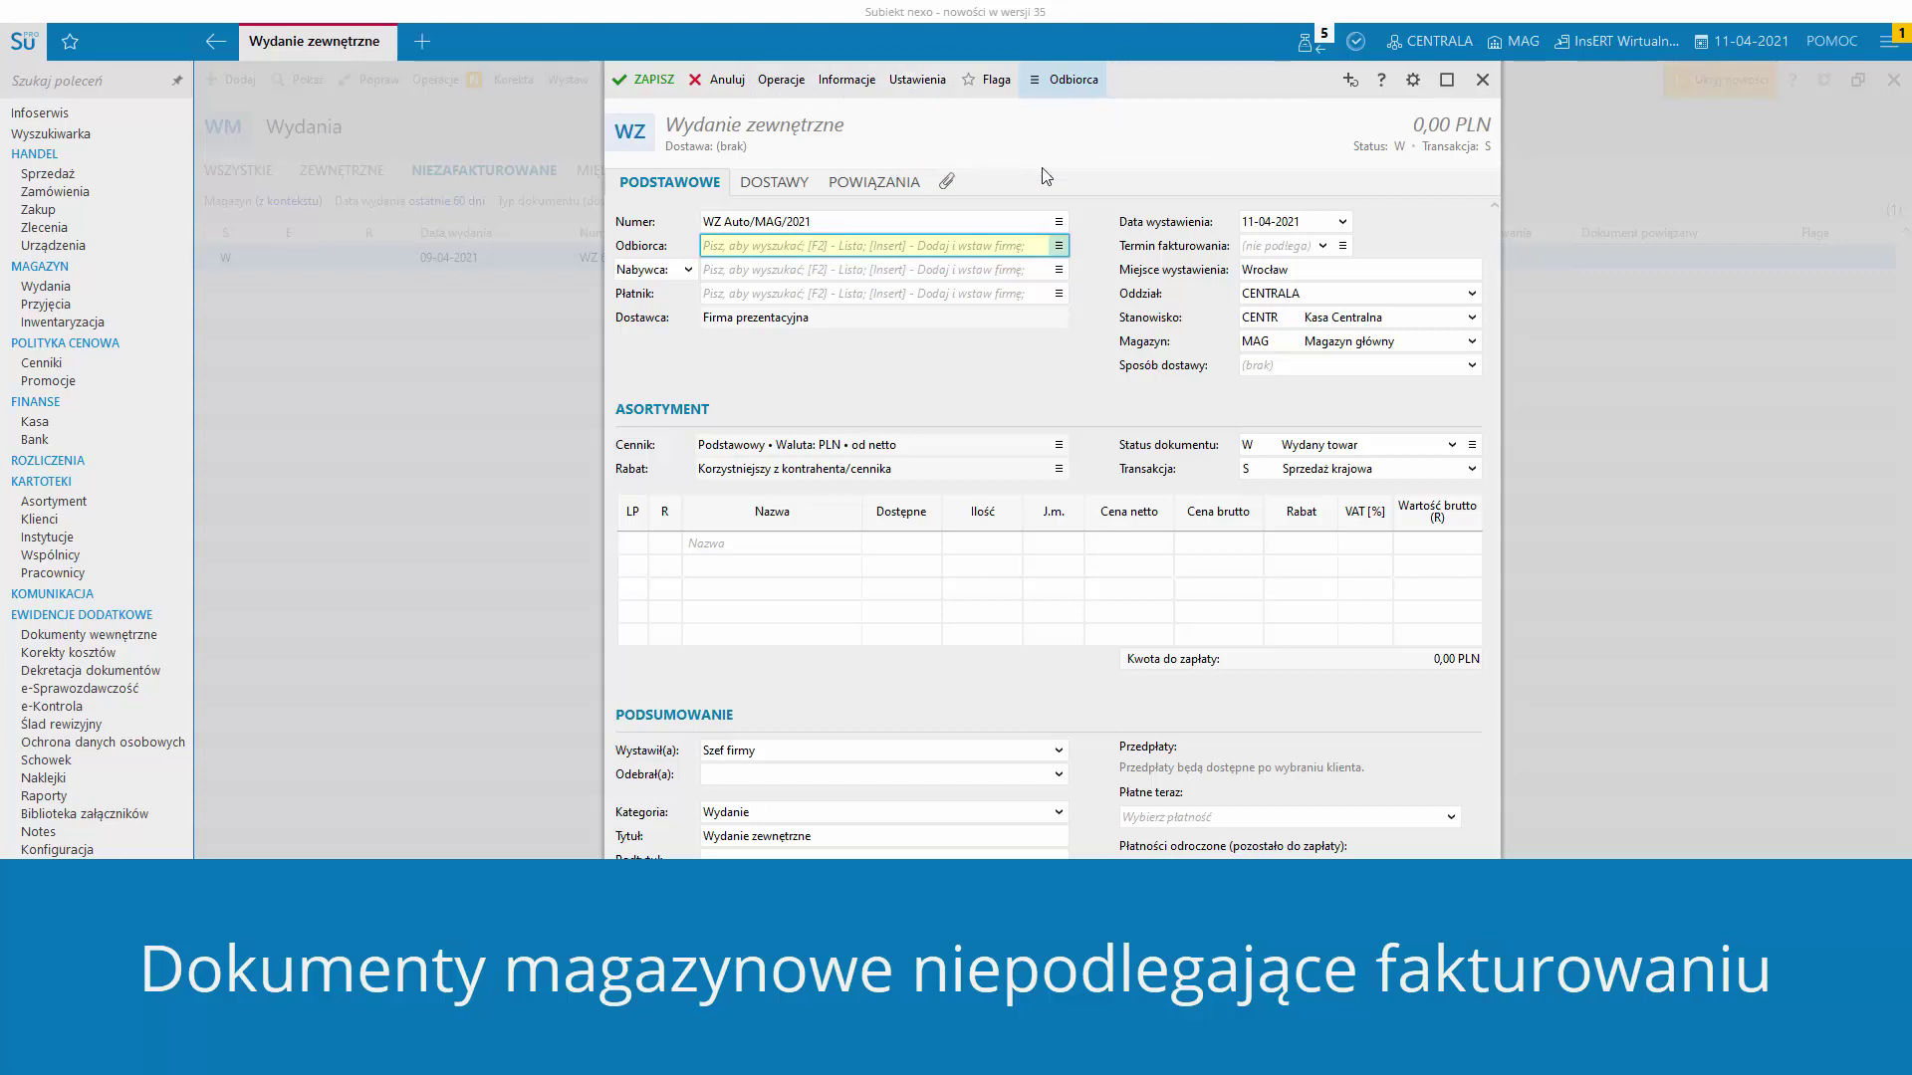
{"action": "left_click", "coordinate": [936, 90]}
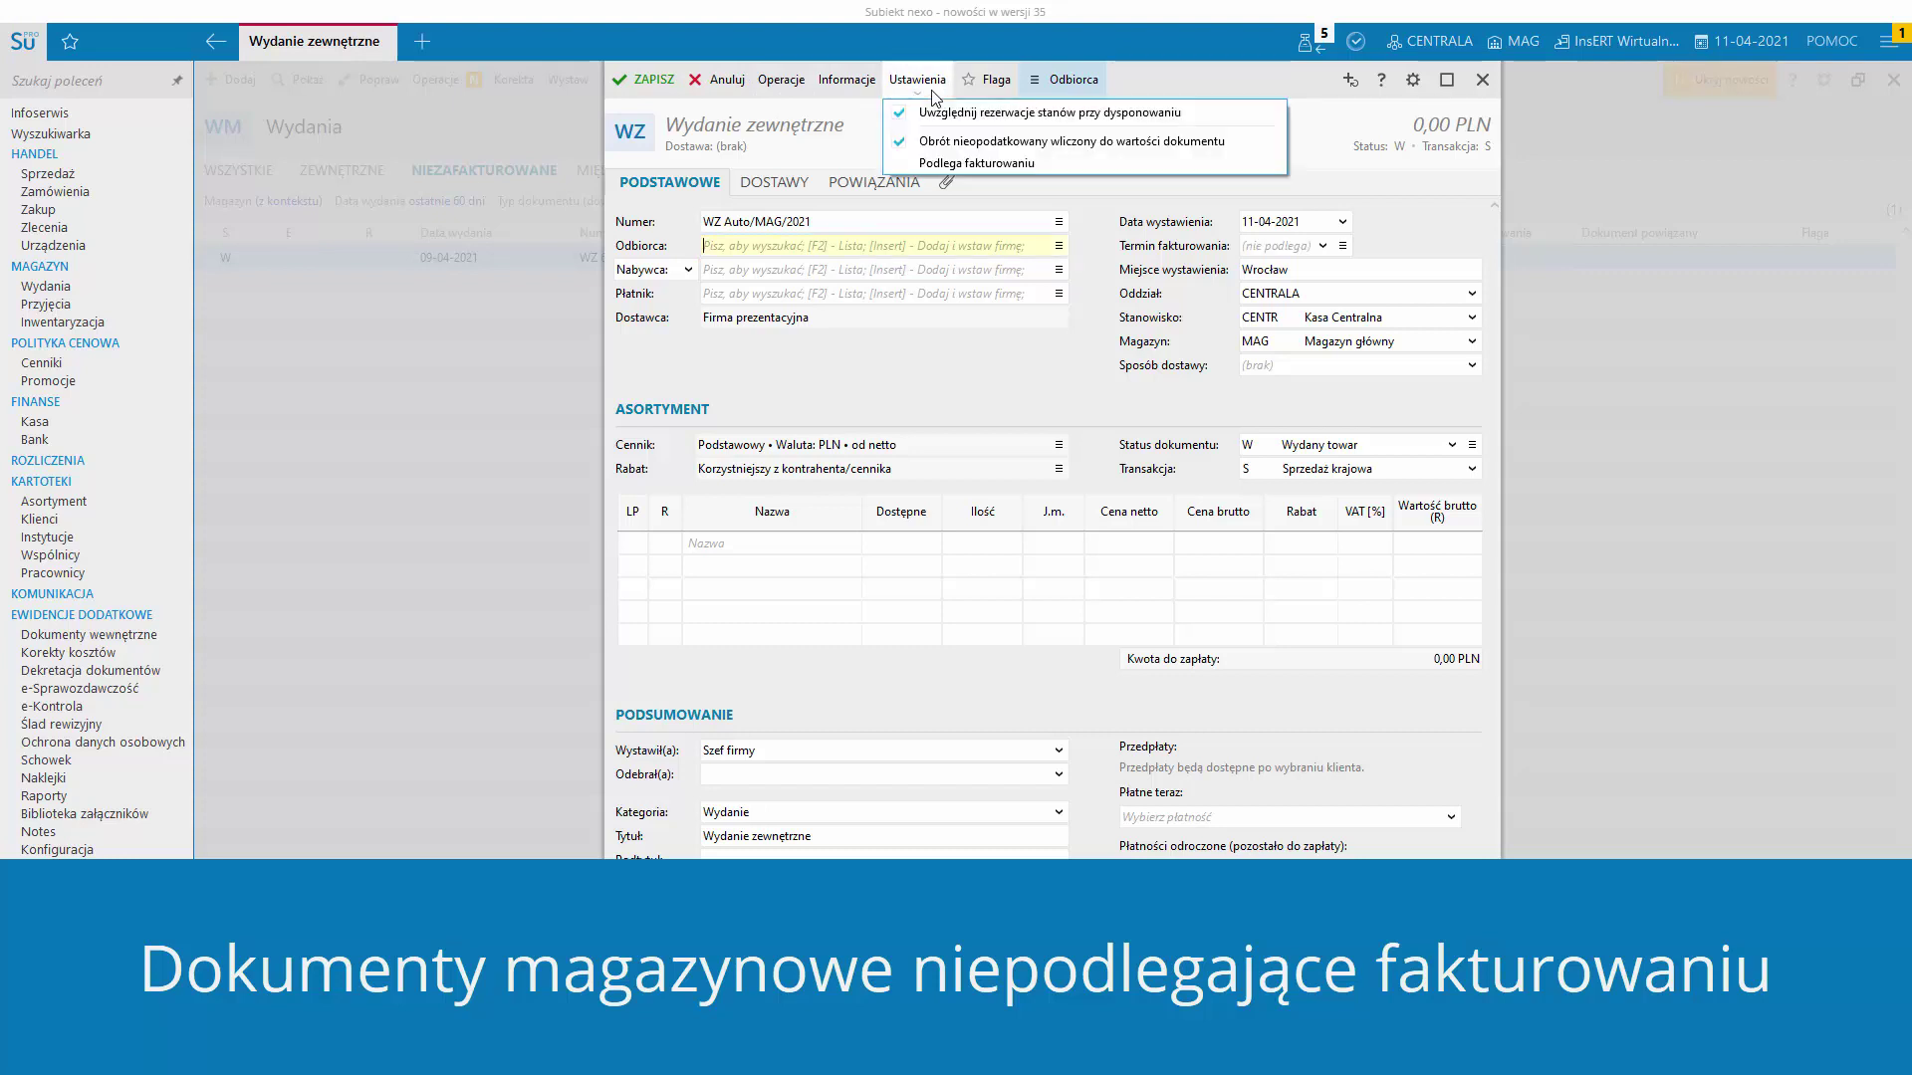
{"action": "left_click", "coordinate": [719, 79]}
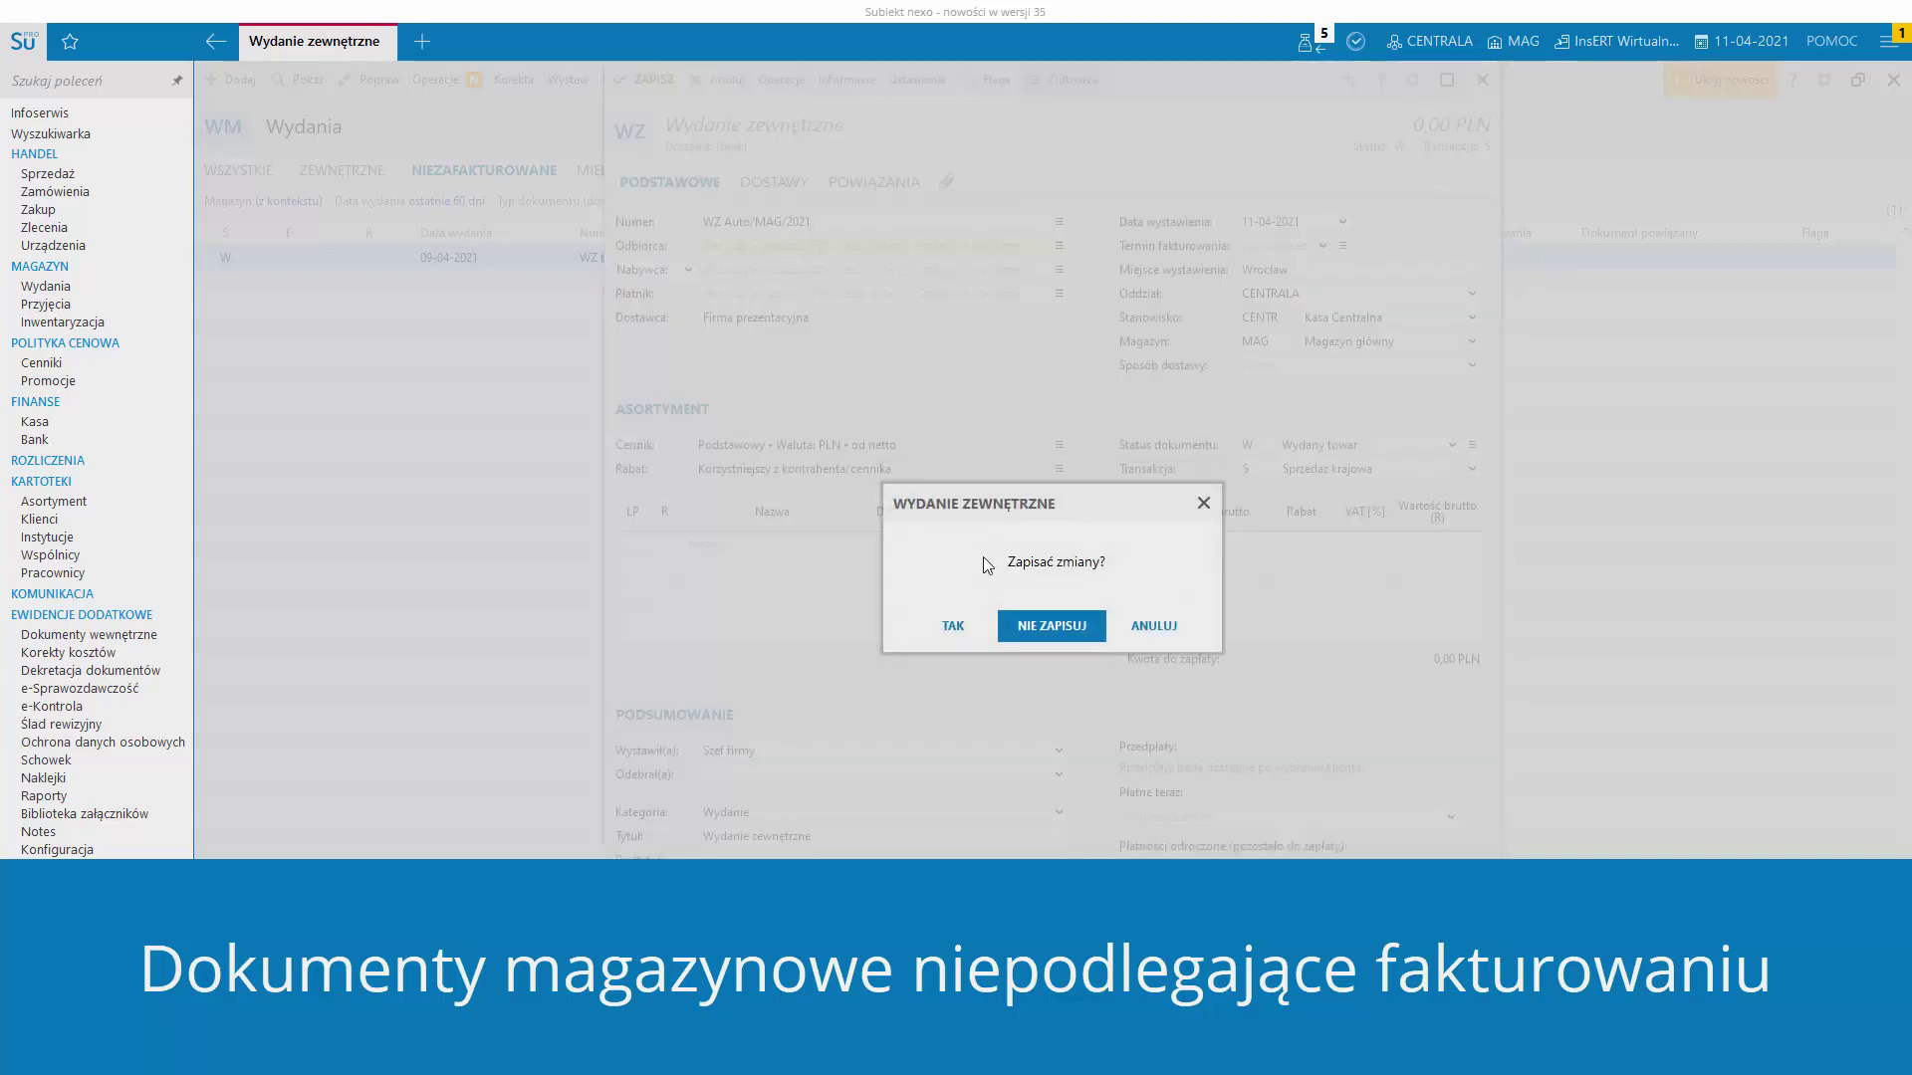
{"action": "left_click", "coordinate": [1030, 626]}
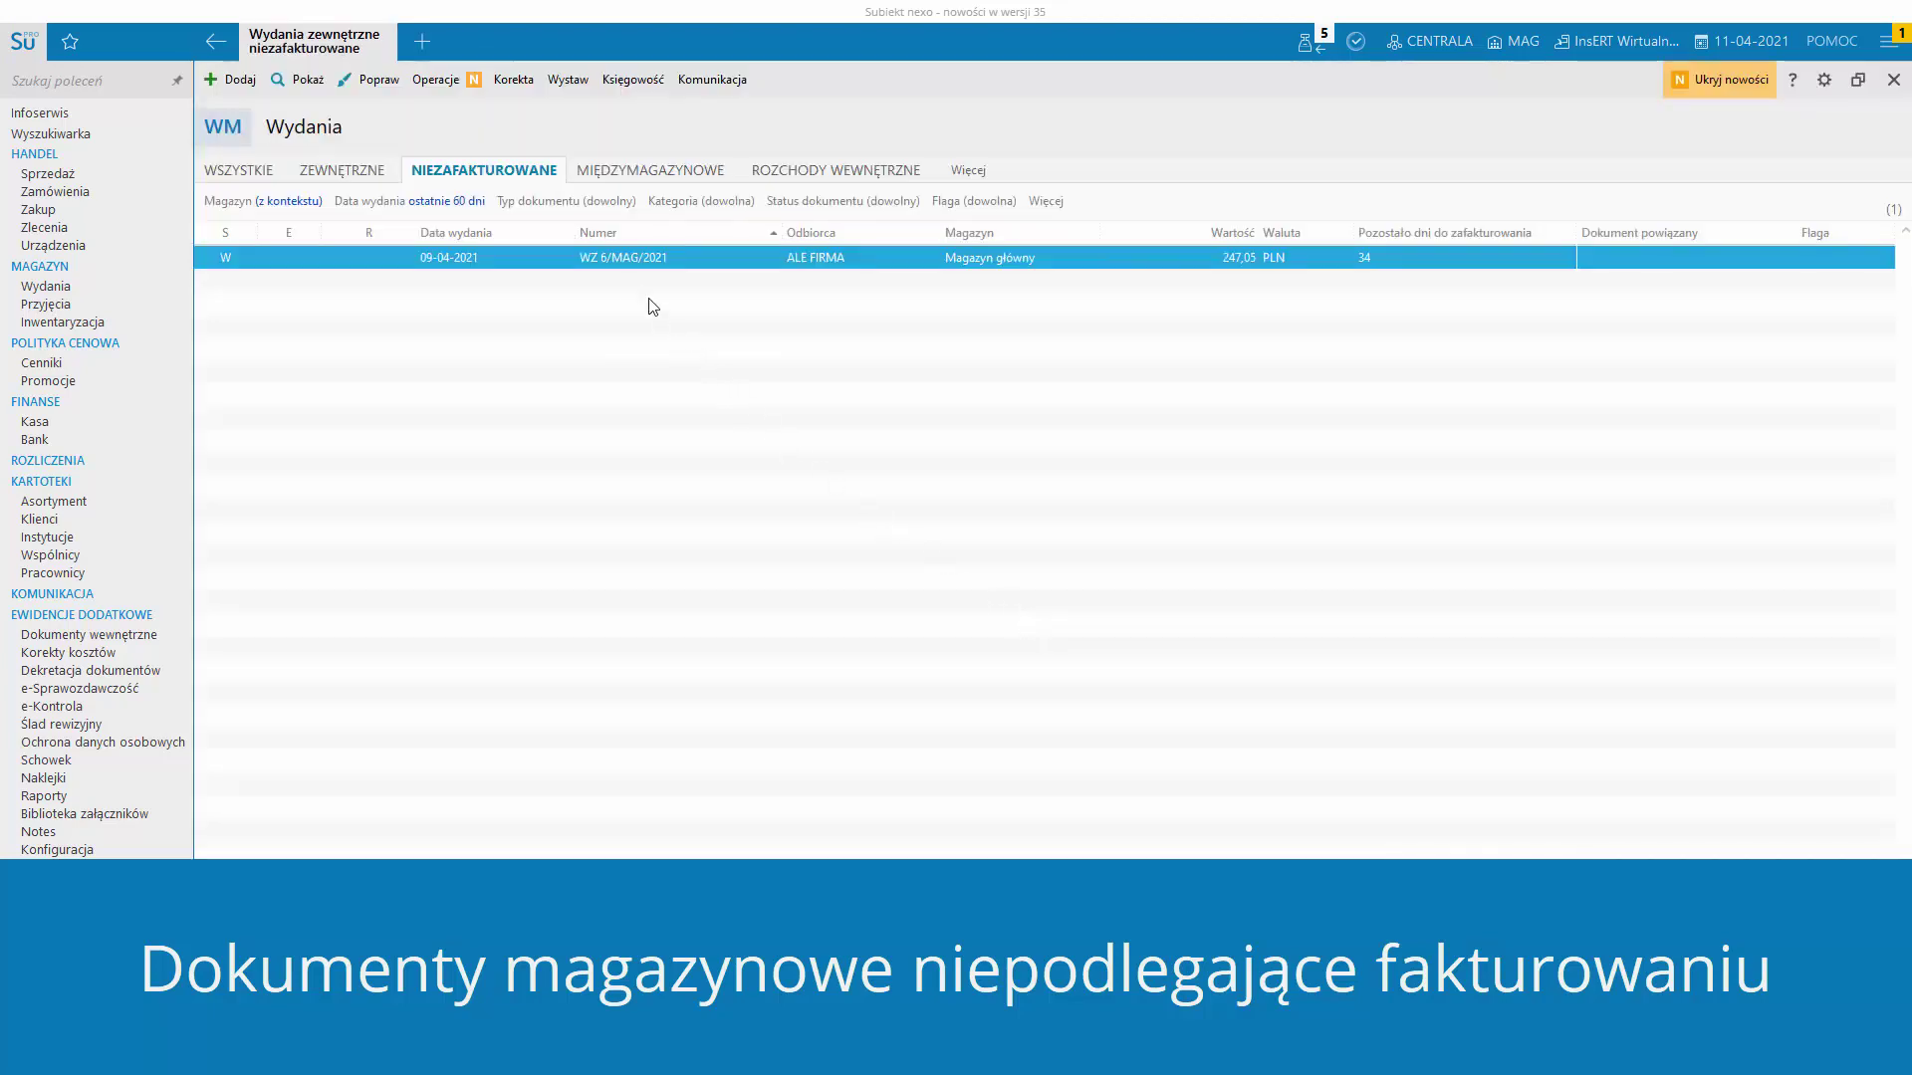
- Change the invoicing status of WZ 6/MAG/2021 by setting Podlega fakturowaniu to Nie, and execute the change
{"action": "right_click", "coordinate": [584, 257]}
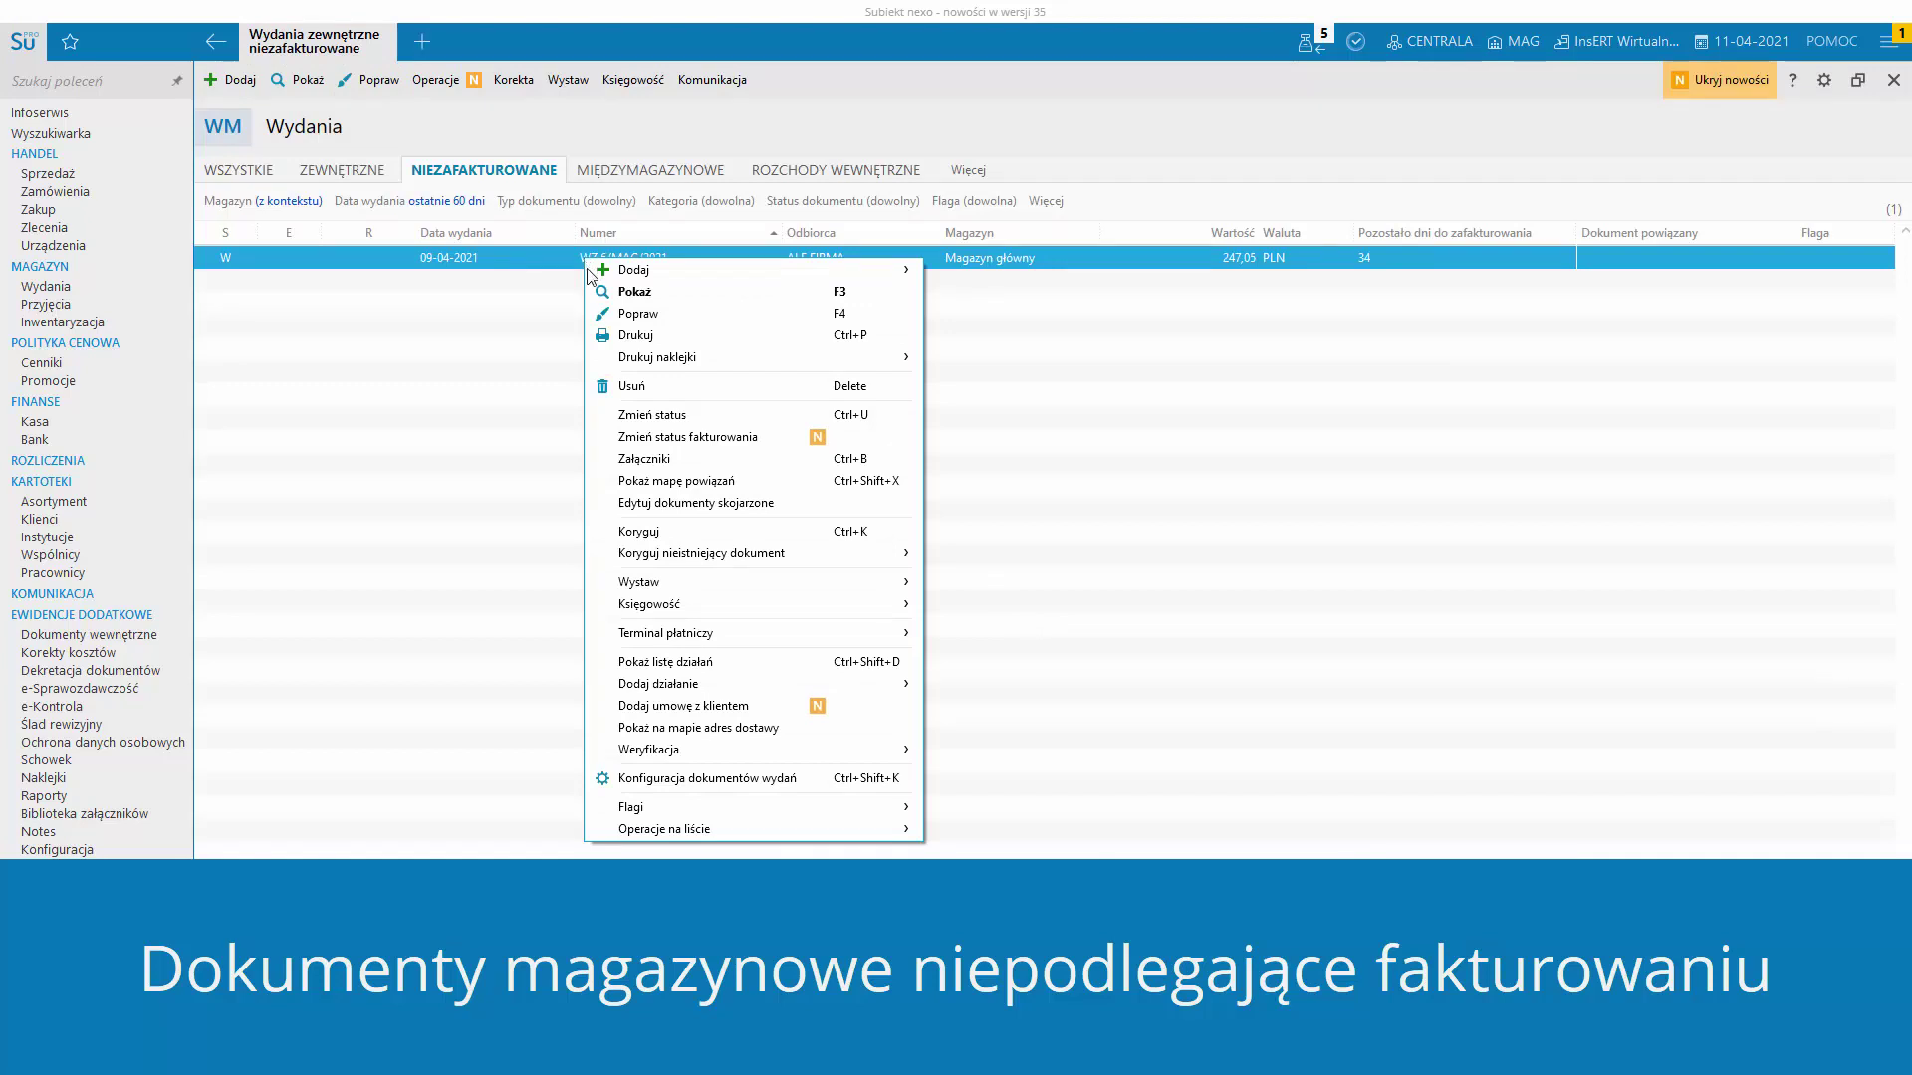
{"action": "left_click", "coordinate": [621, 439]}
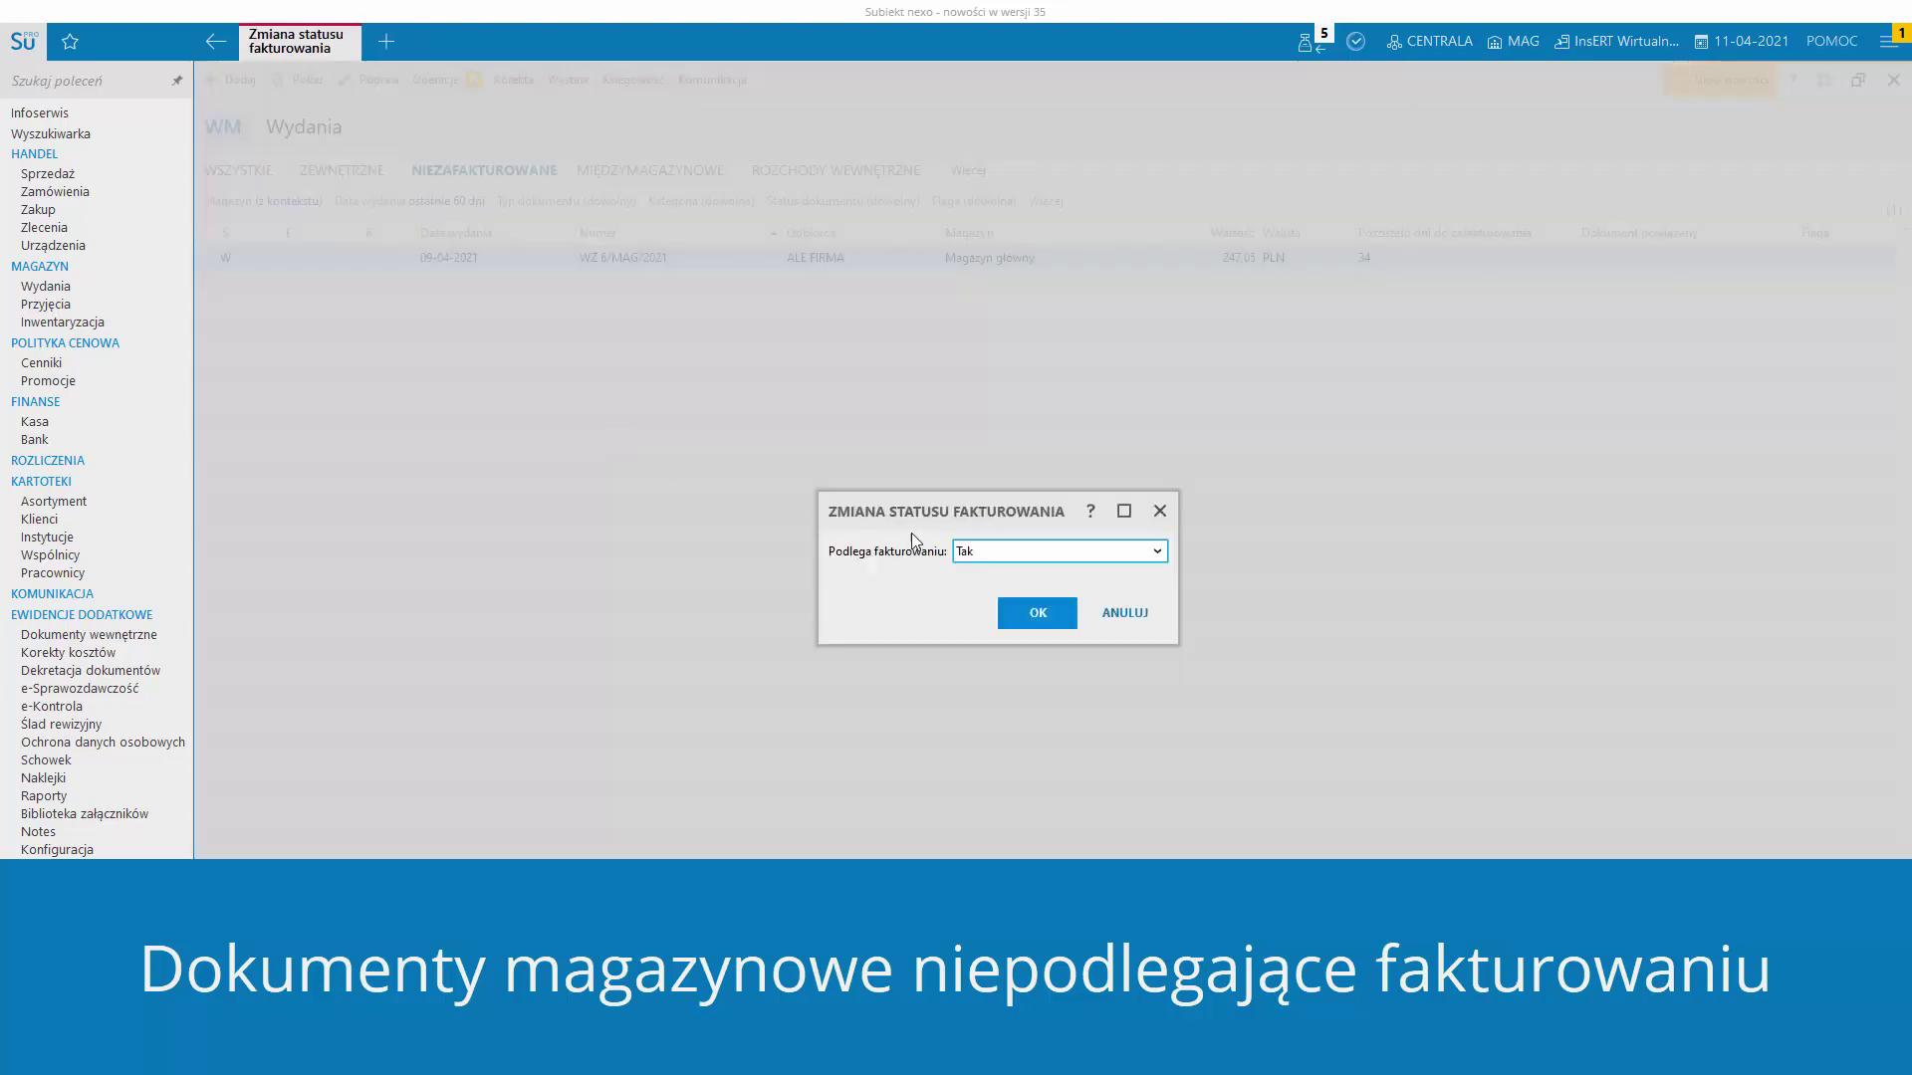
{"action": "left_click", "coordinate": [986, 558]}
{"action": "left_click", "coordinate": [982, 601]}
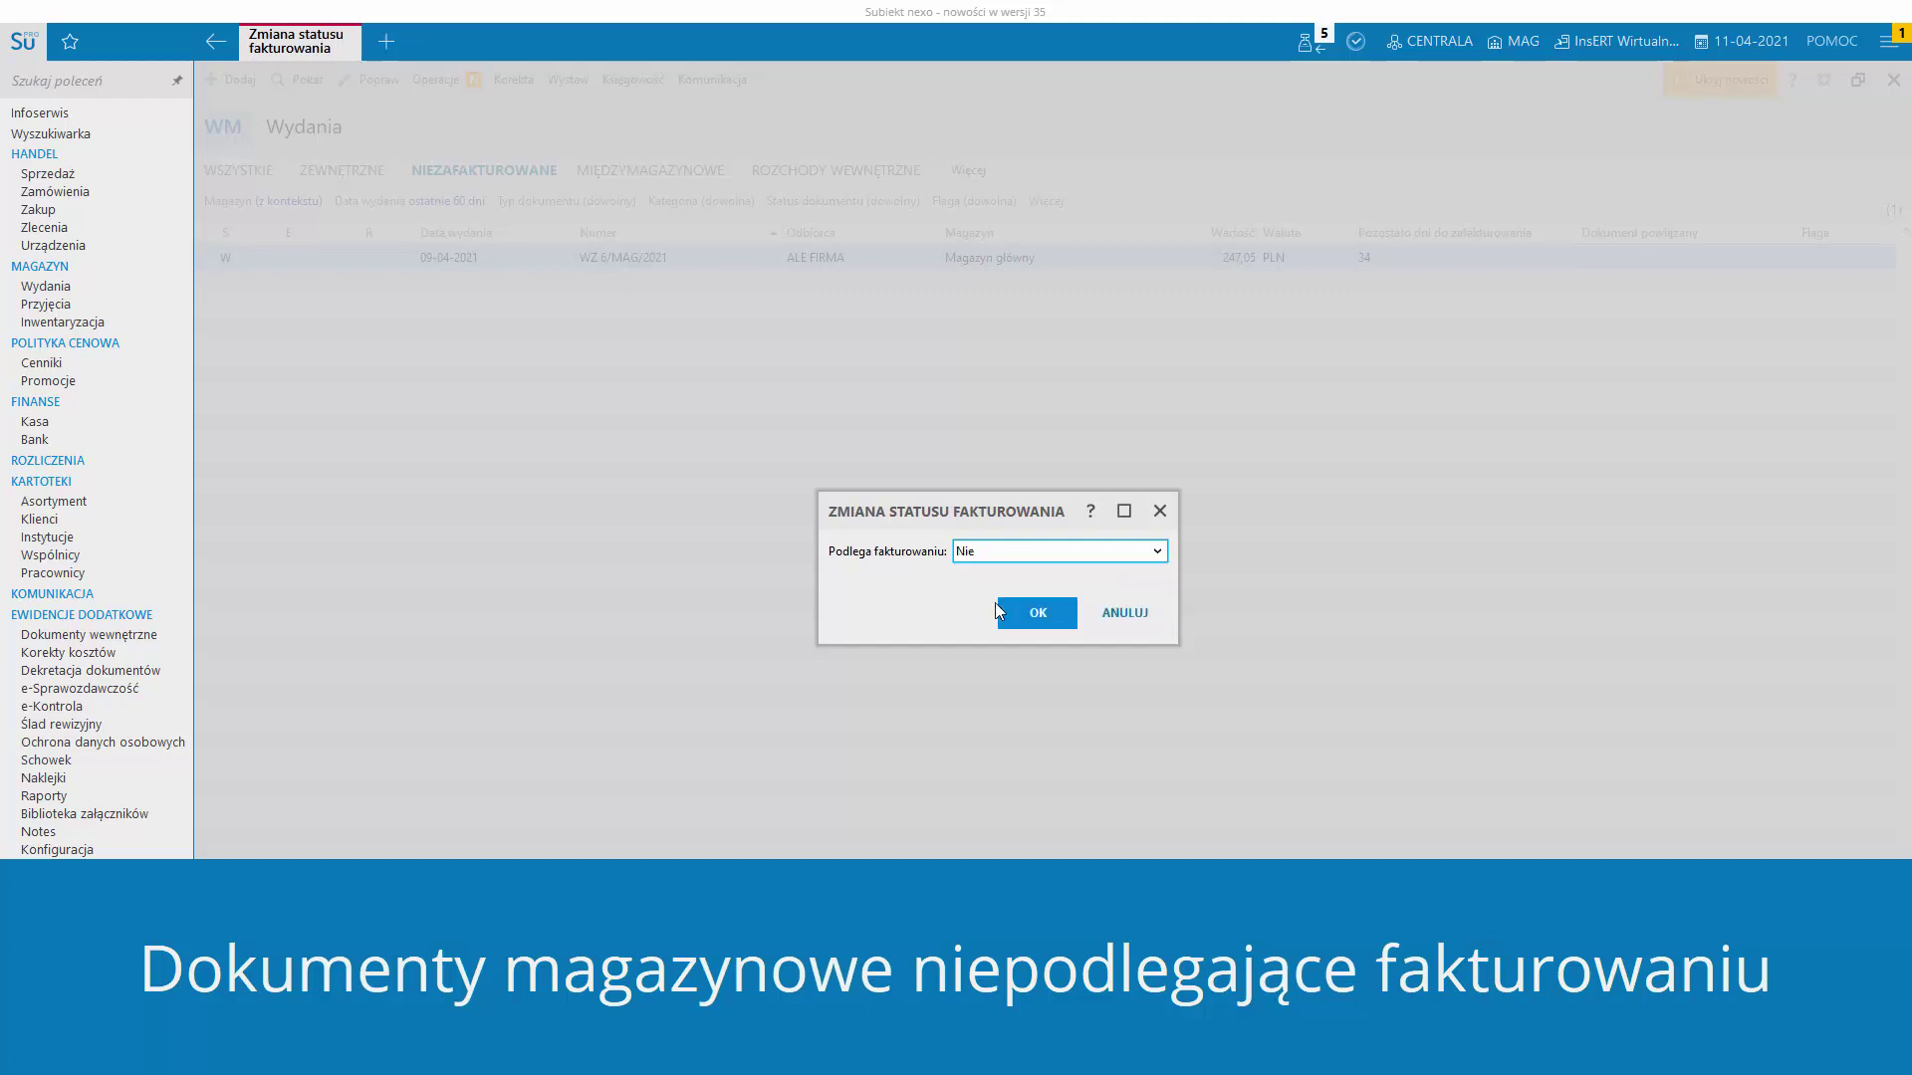
{"action": "left_click", "coordinate": [1026, 607]}
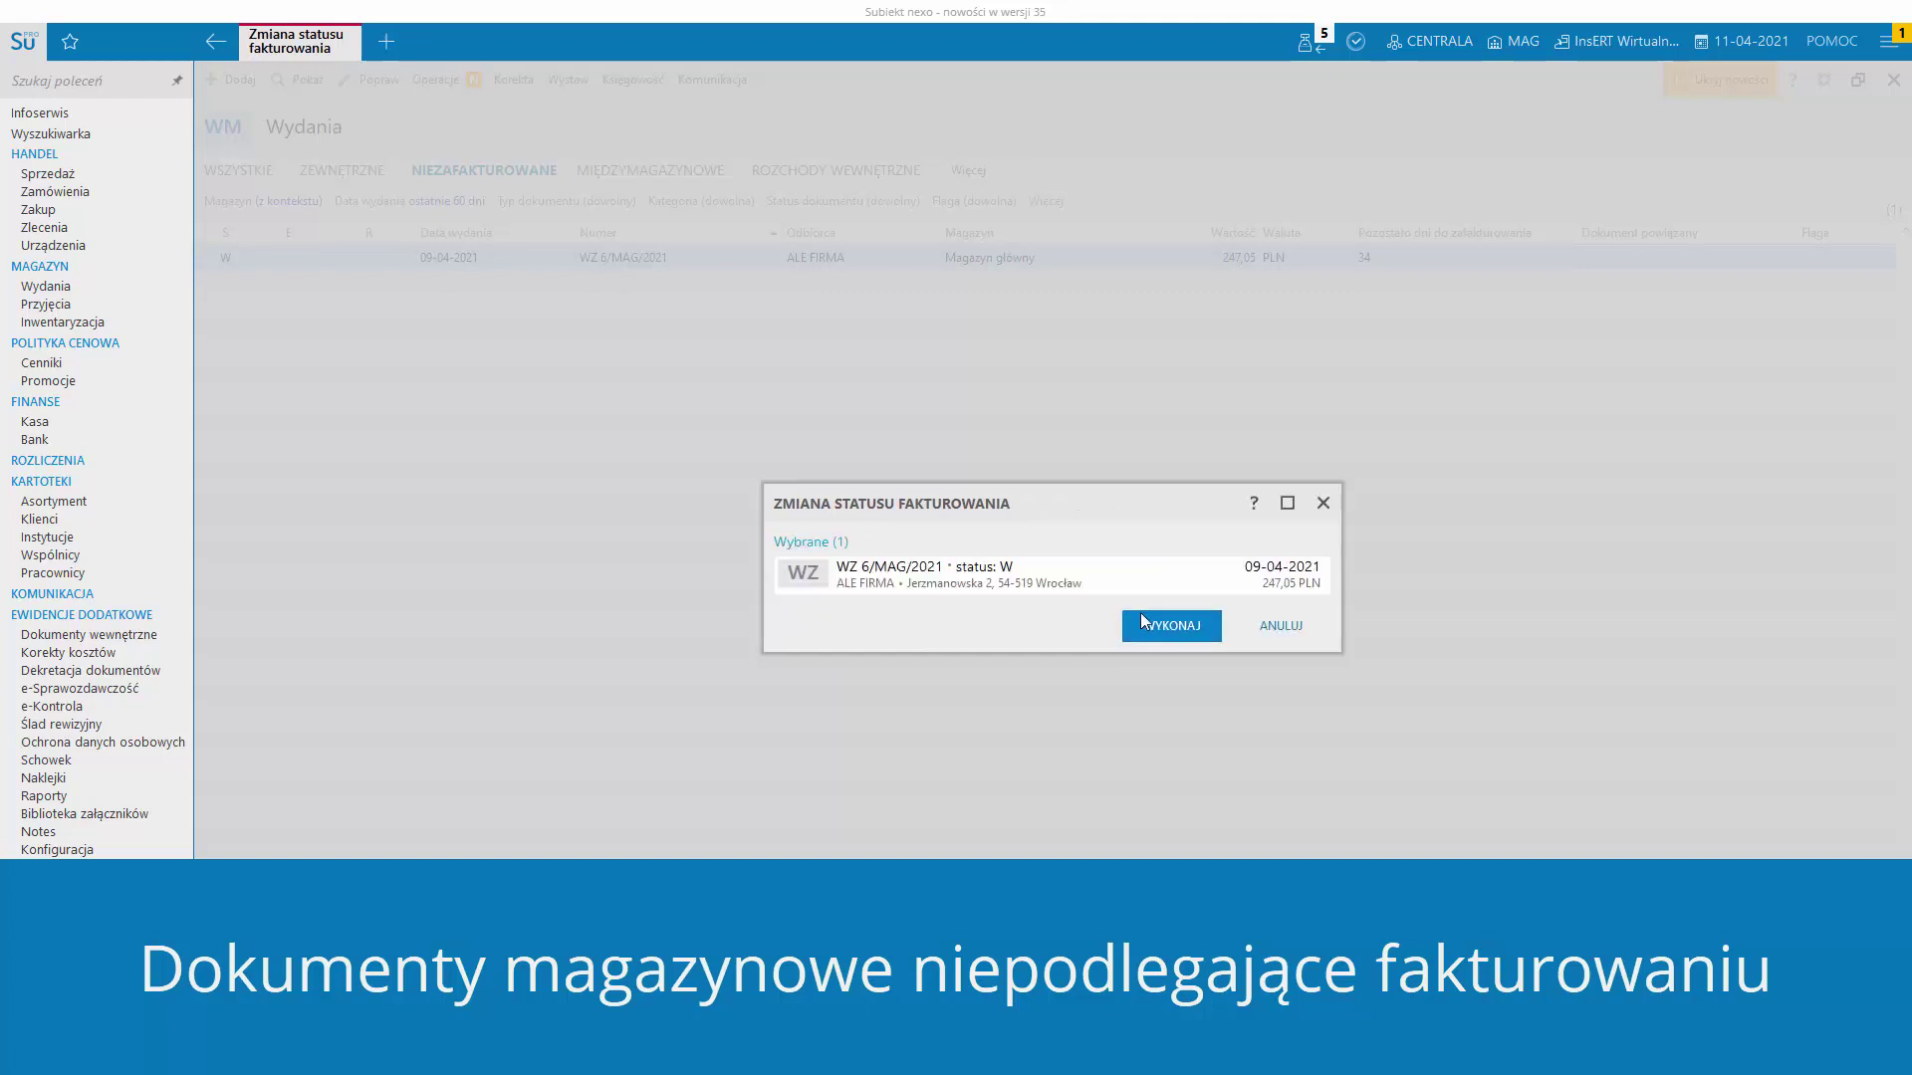
{"action": "left_click", "coordinate": [1143, 624]}
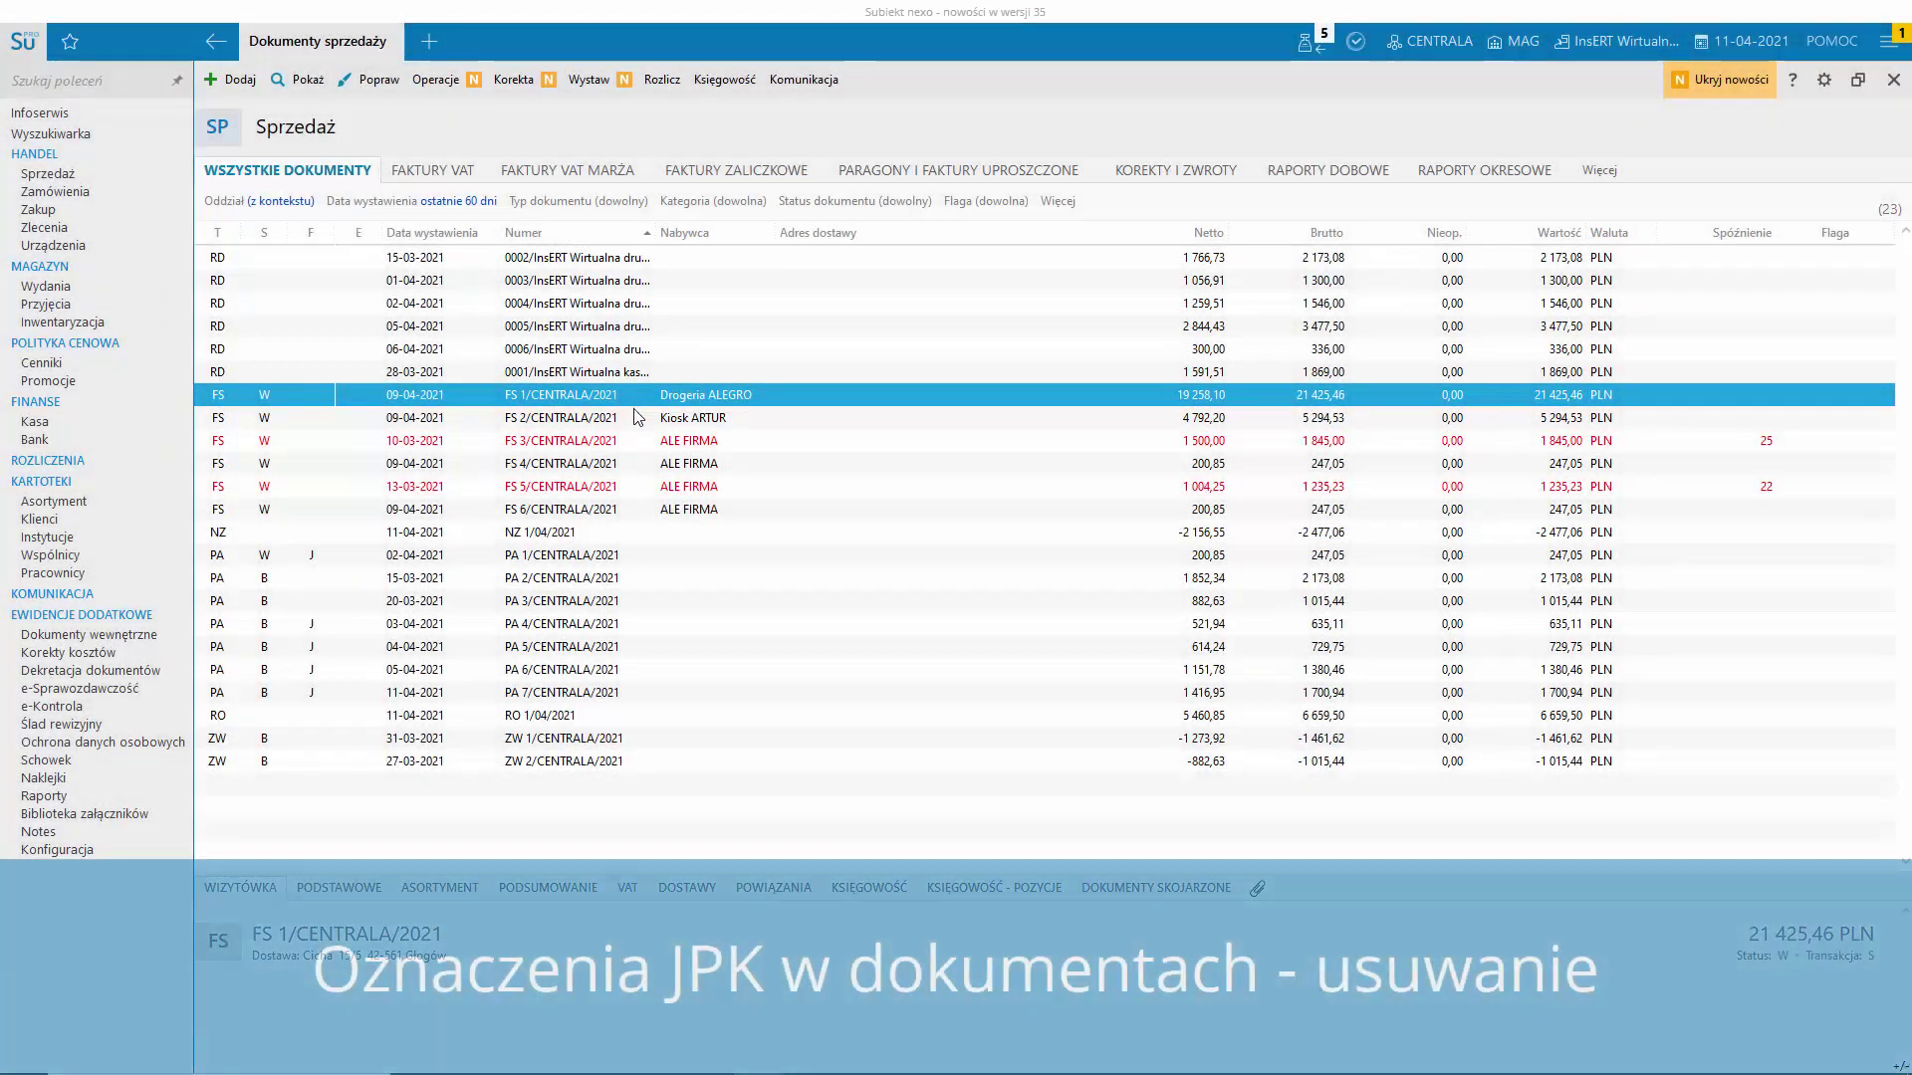
- Choose Usuń nadane as the JPK marking change for invoices FS 1/CENTRALA/2021 and FS 2/CENTRALA/2021
{"action": "left_click", "coordinate": [633, 417], "text": "ctrl"}
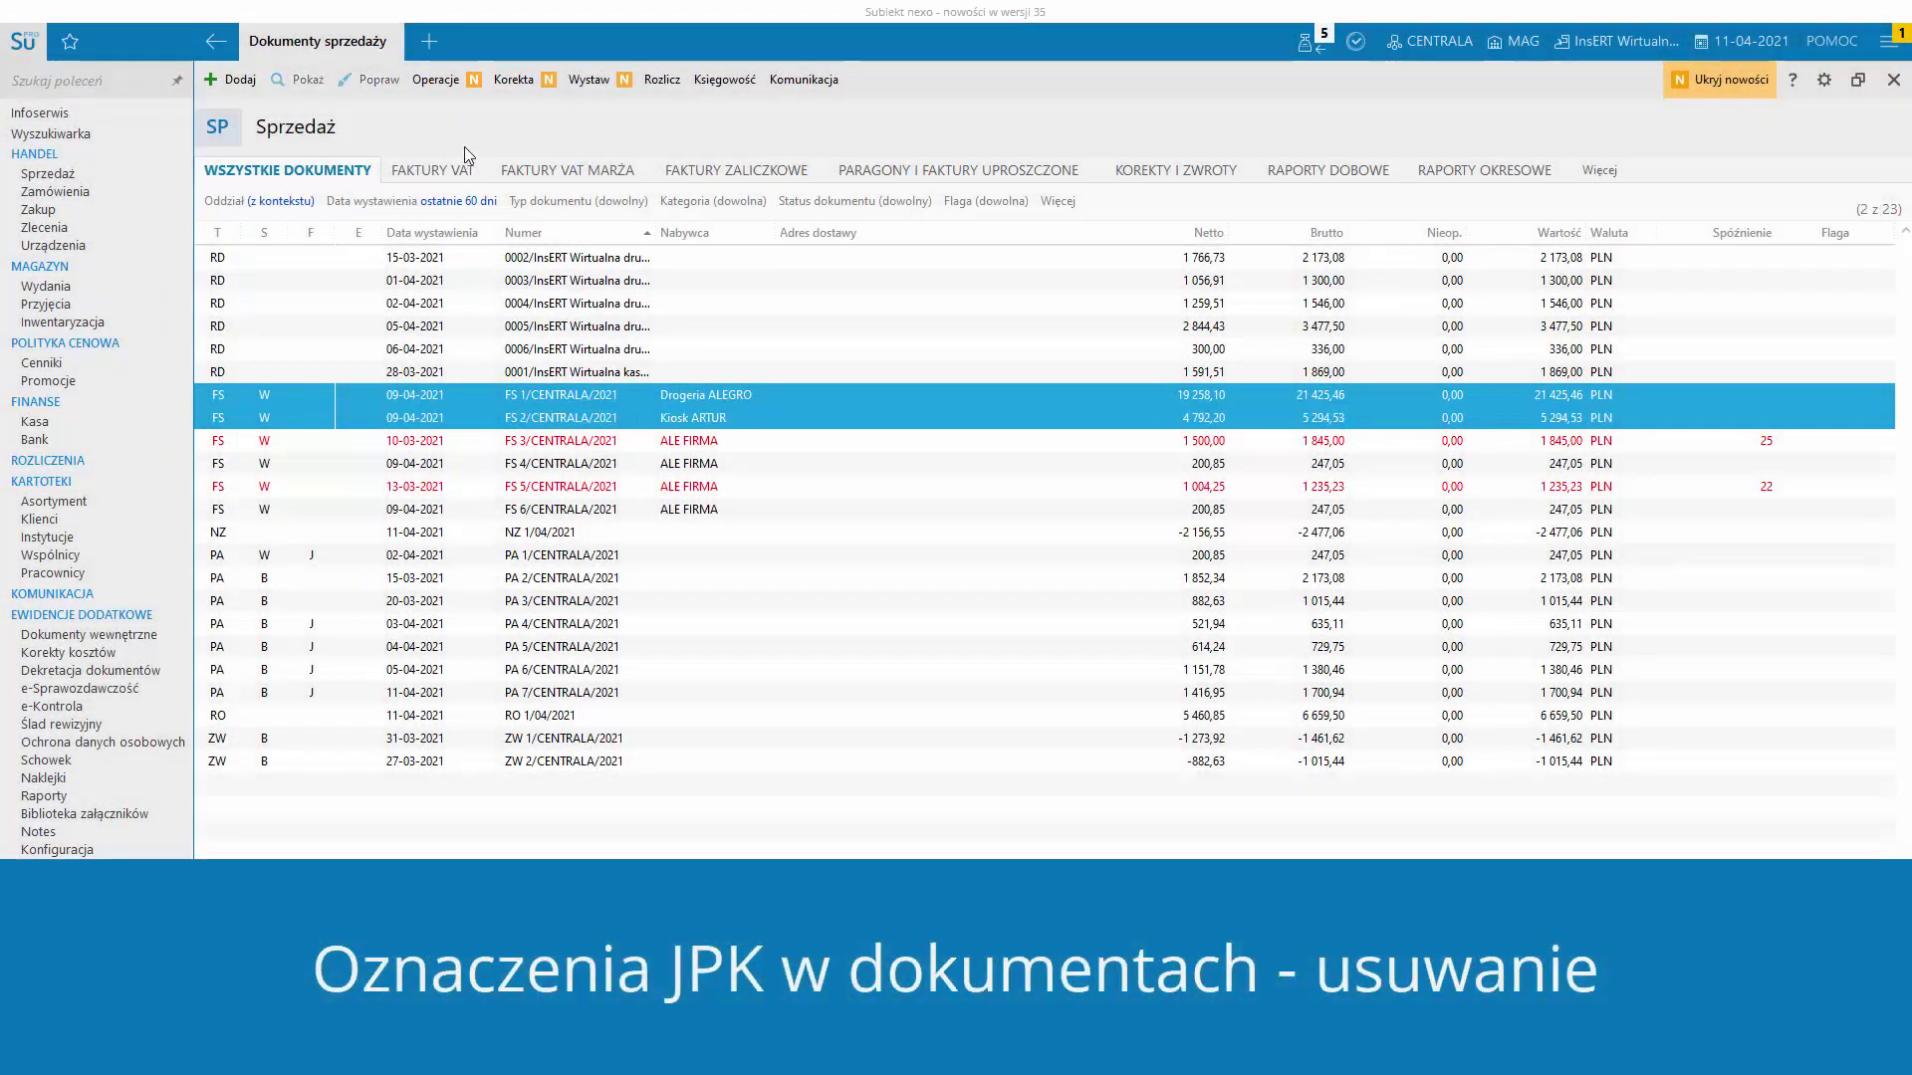
{"action": "left_click", "coordinate": [434, 87]}
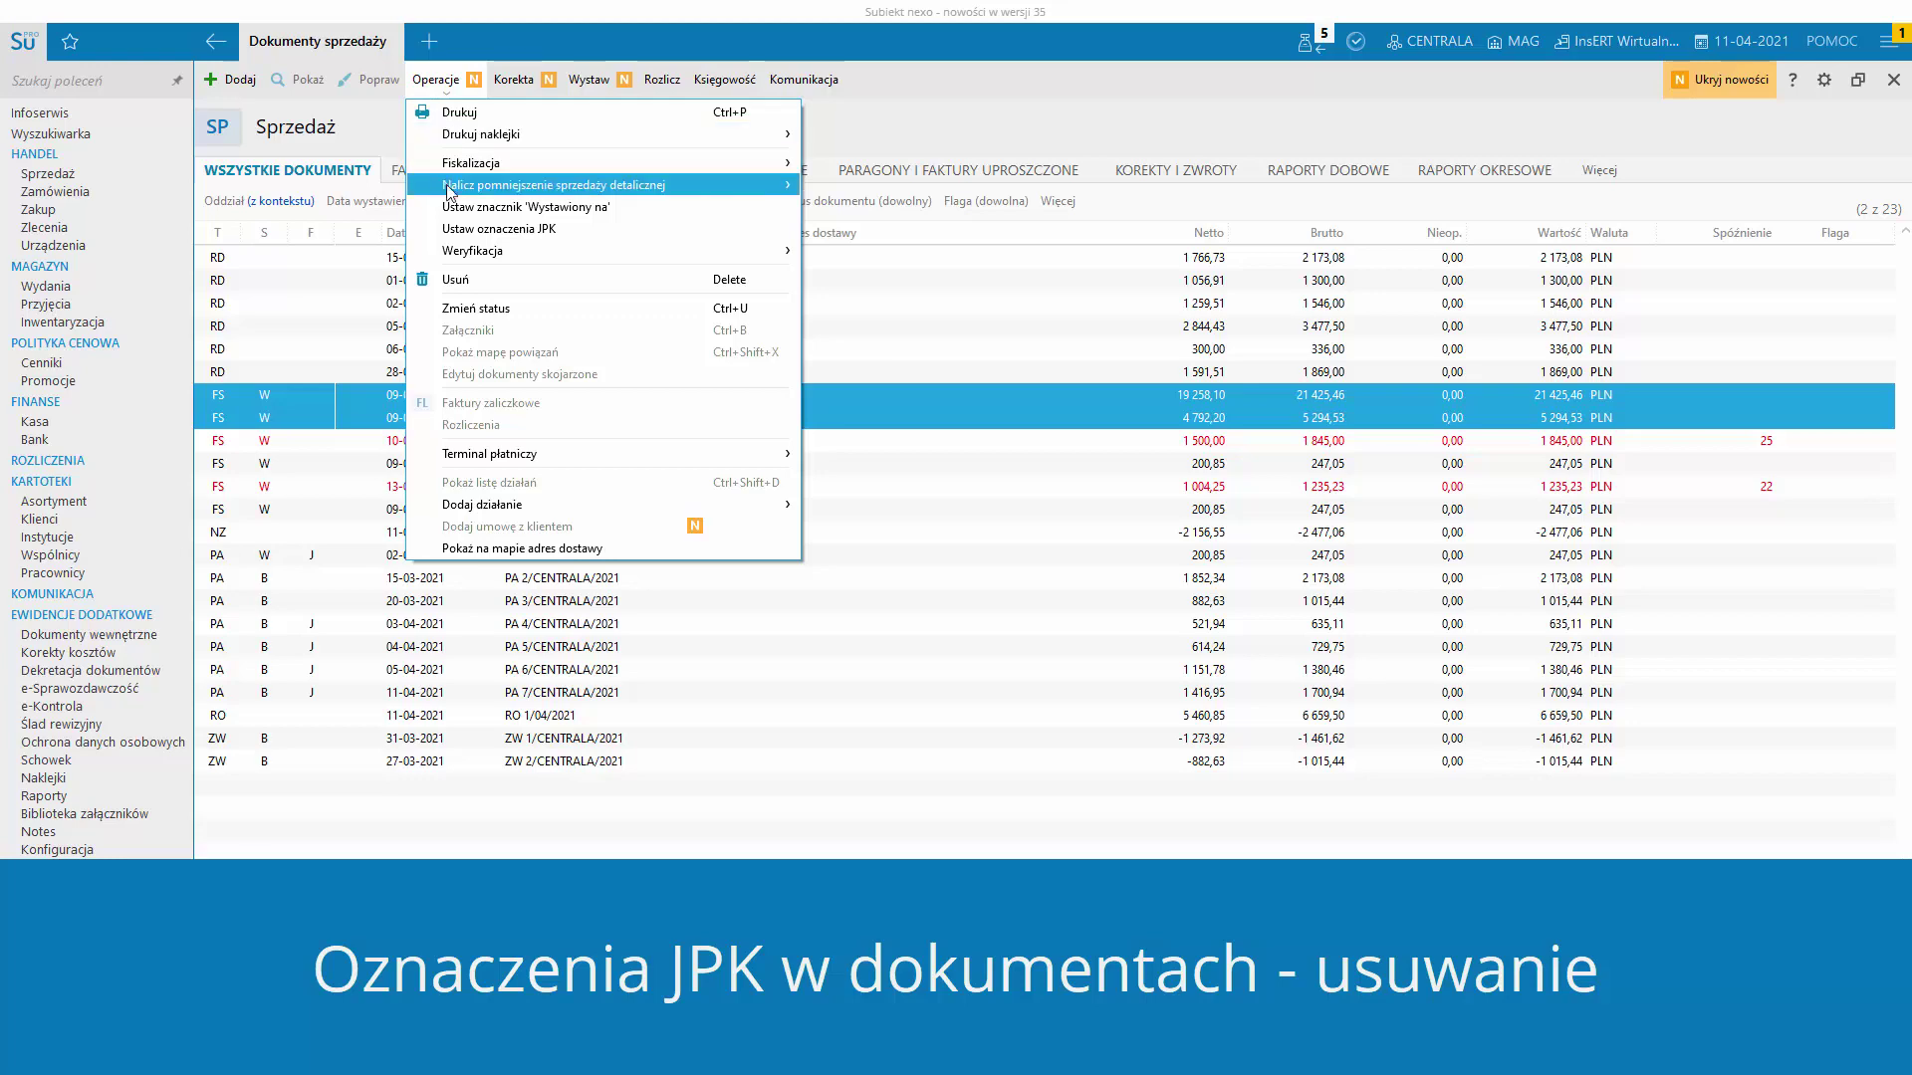
{"action": "left_click", "coordinate": [445, 228]}
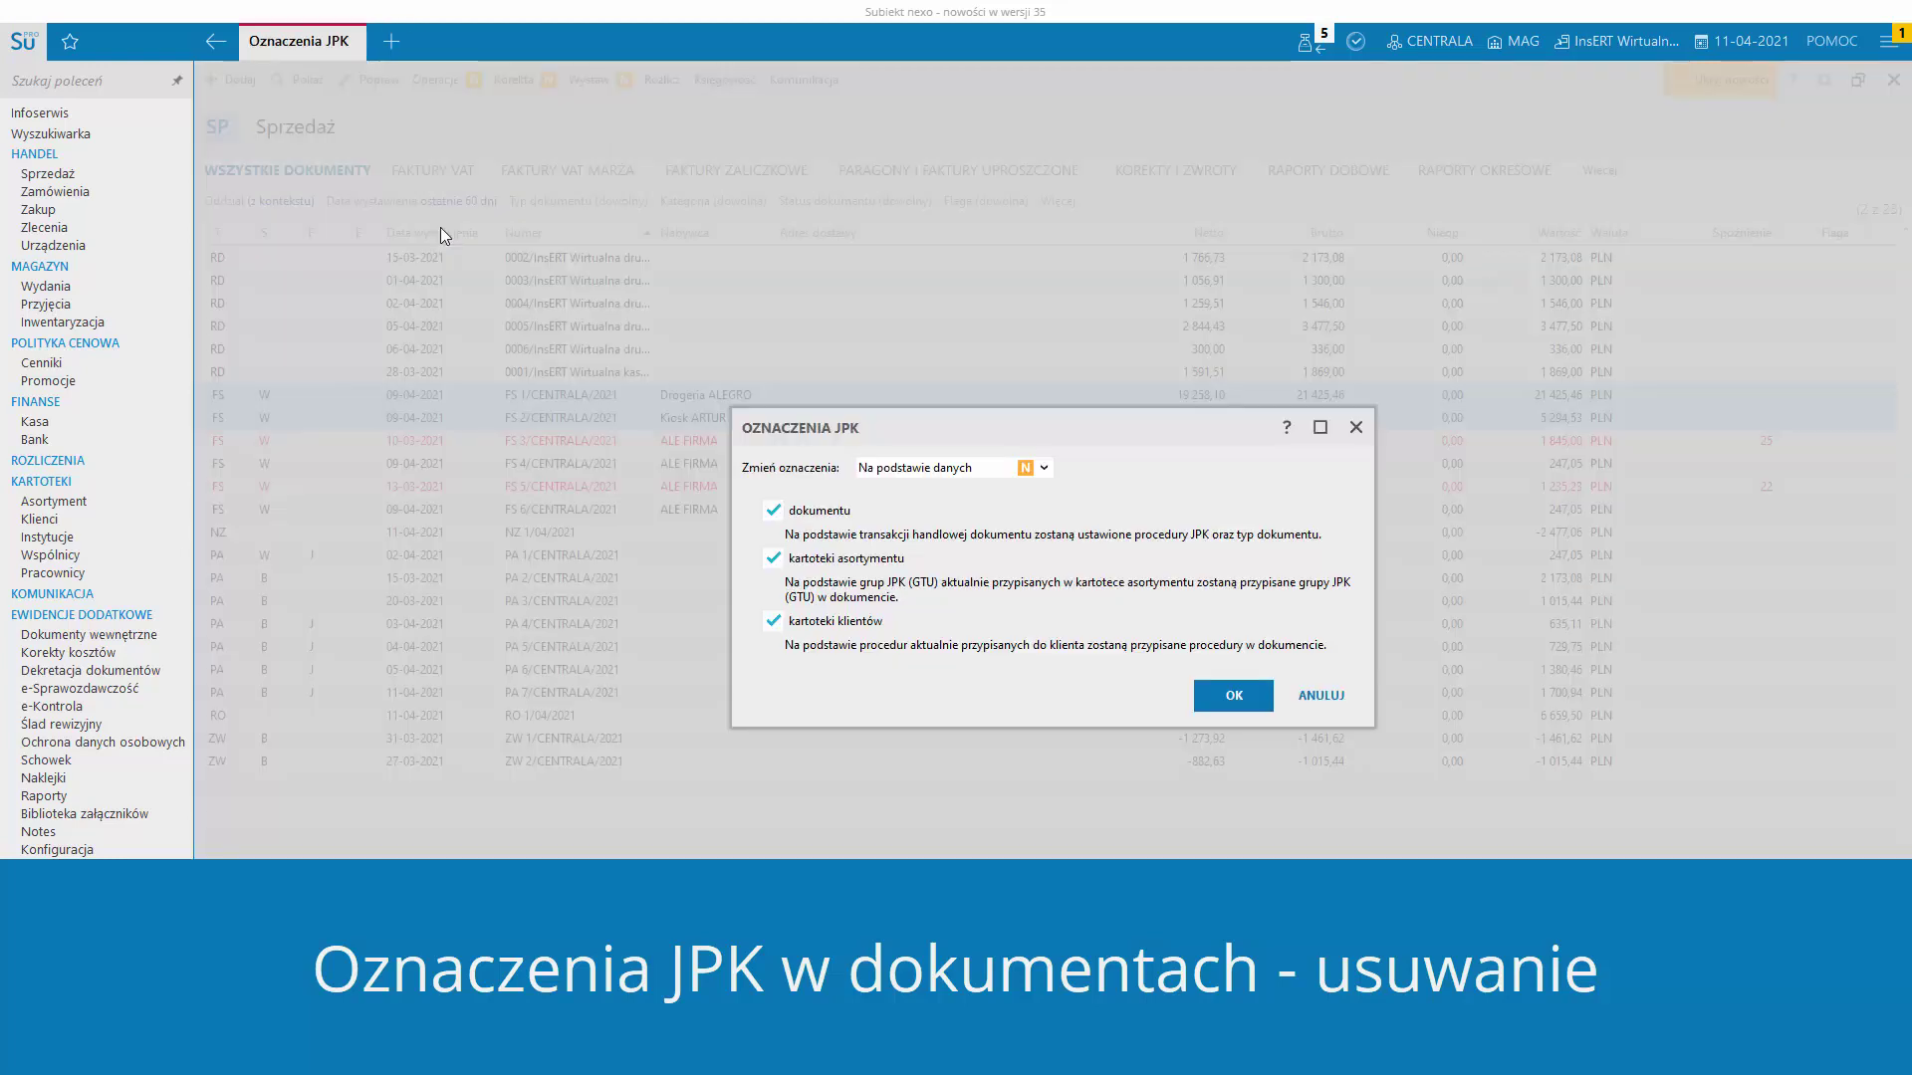
{"action": "left_click", "coordinate": [917, 468]}
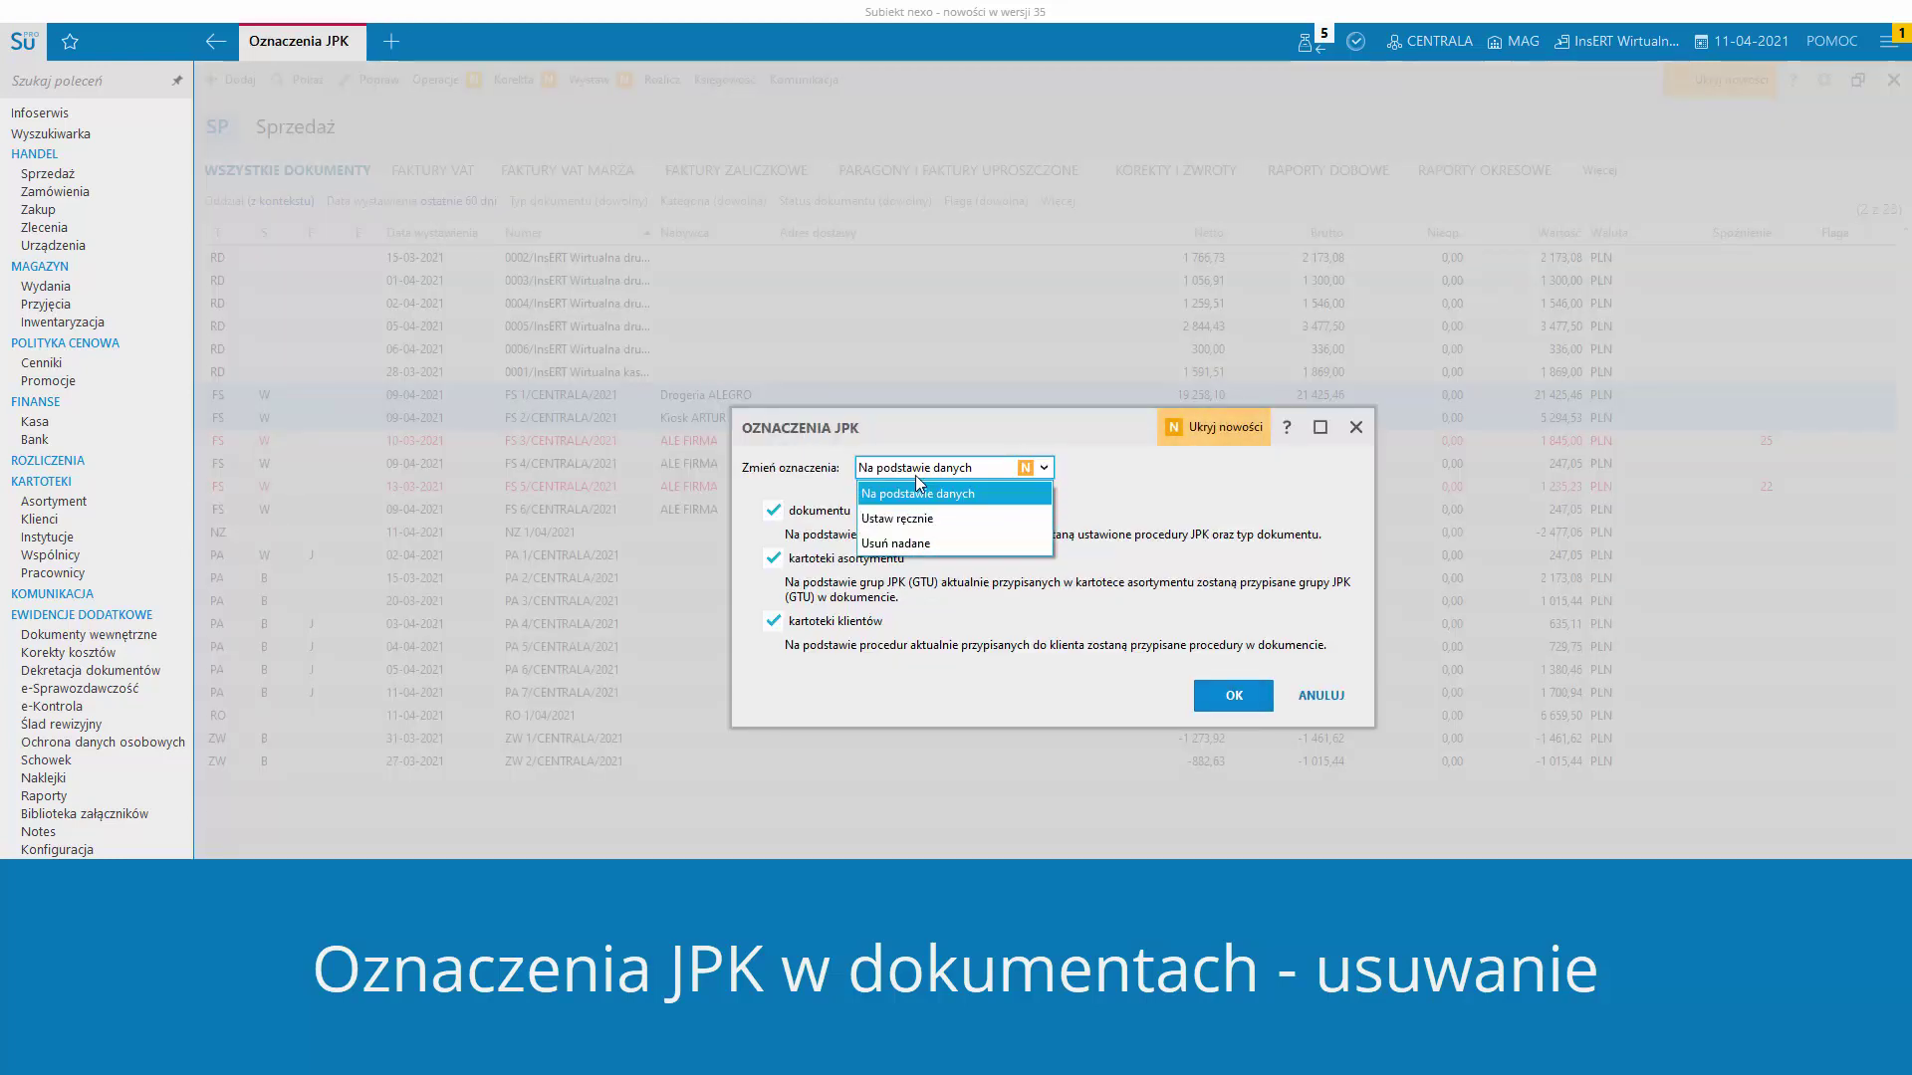
{"action": "left_click", "coordinate": [961, 543]}
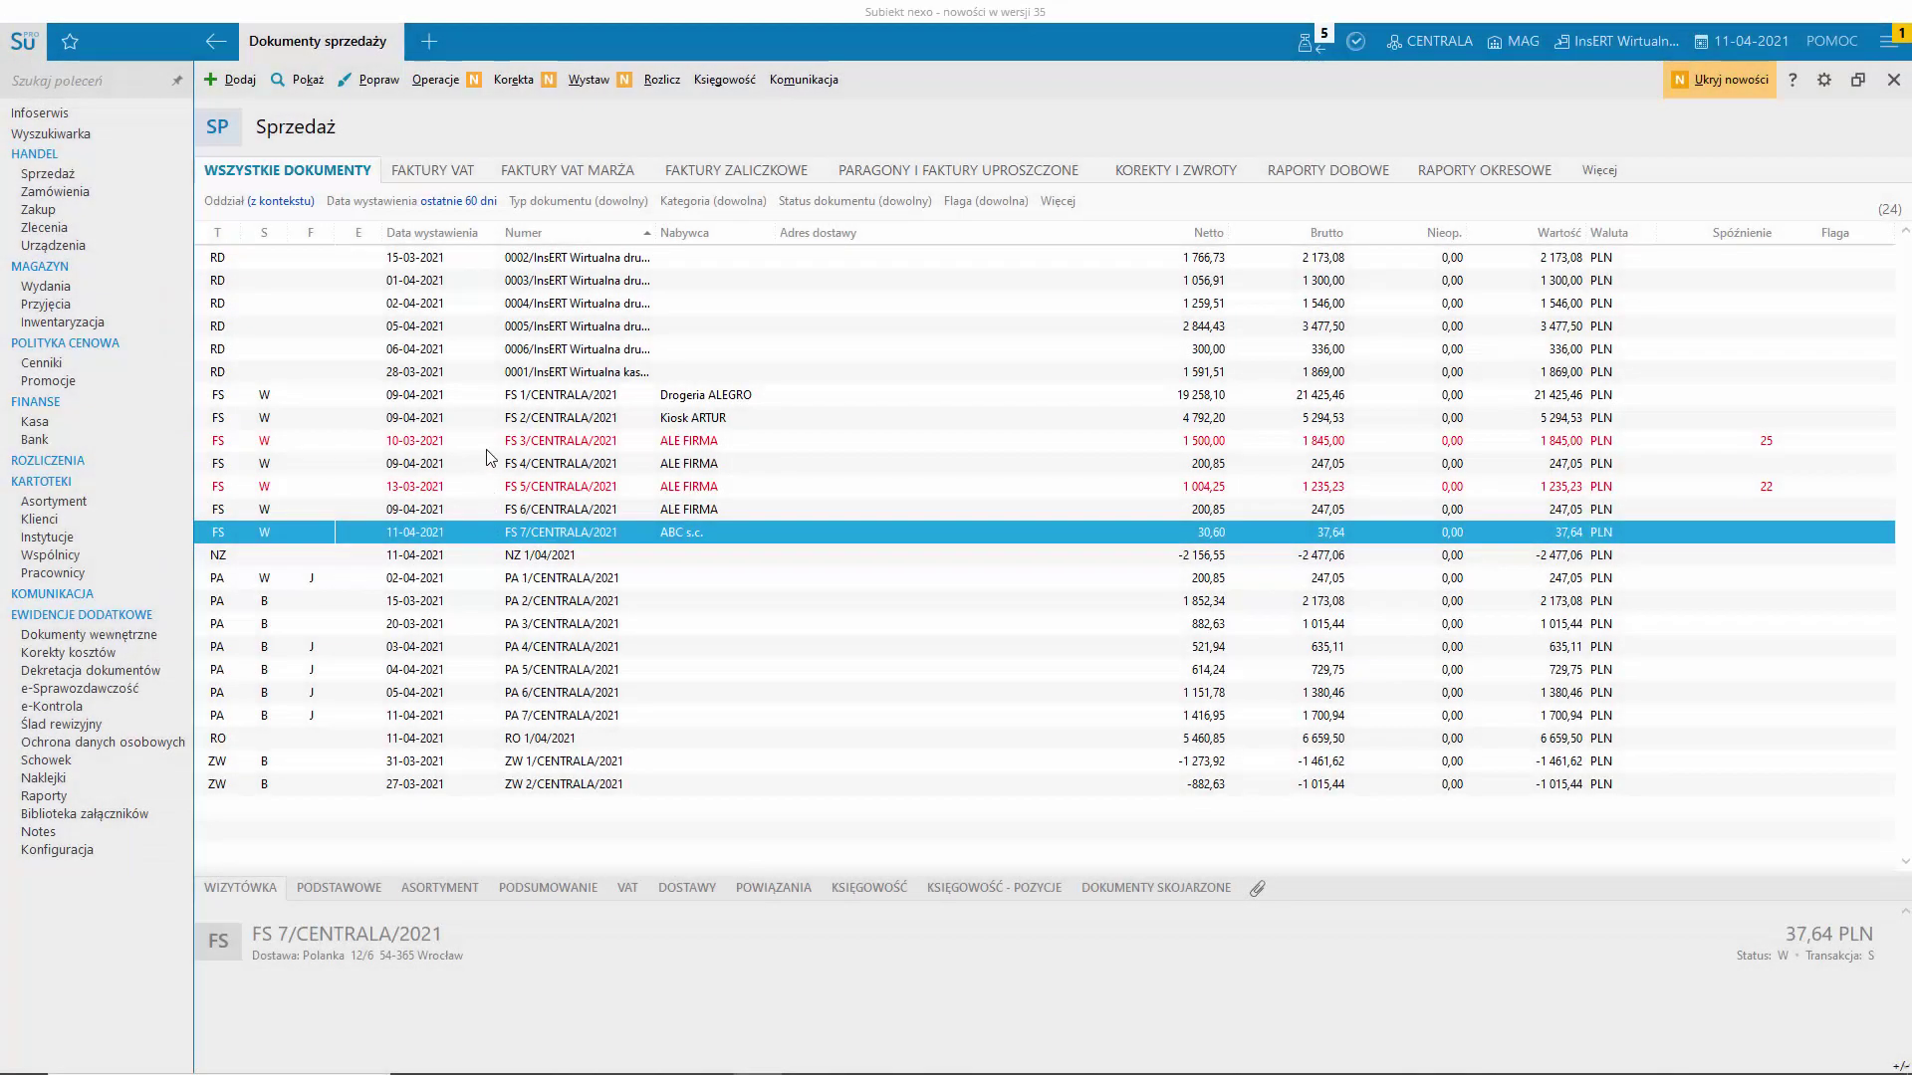
- Create a correction to invoice FS 7/CENTRALA/2021 with a correction quantity of -5 for Napój
{"action": "left_click", "coordinate": [514, 82]}
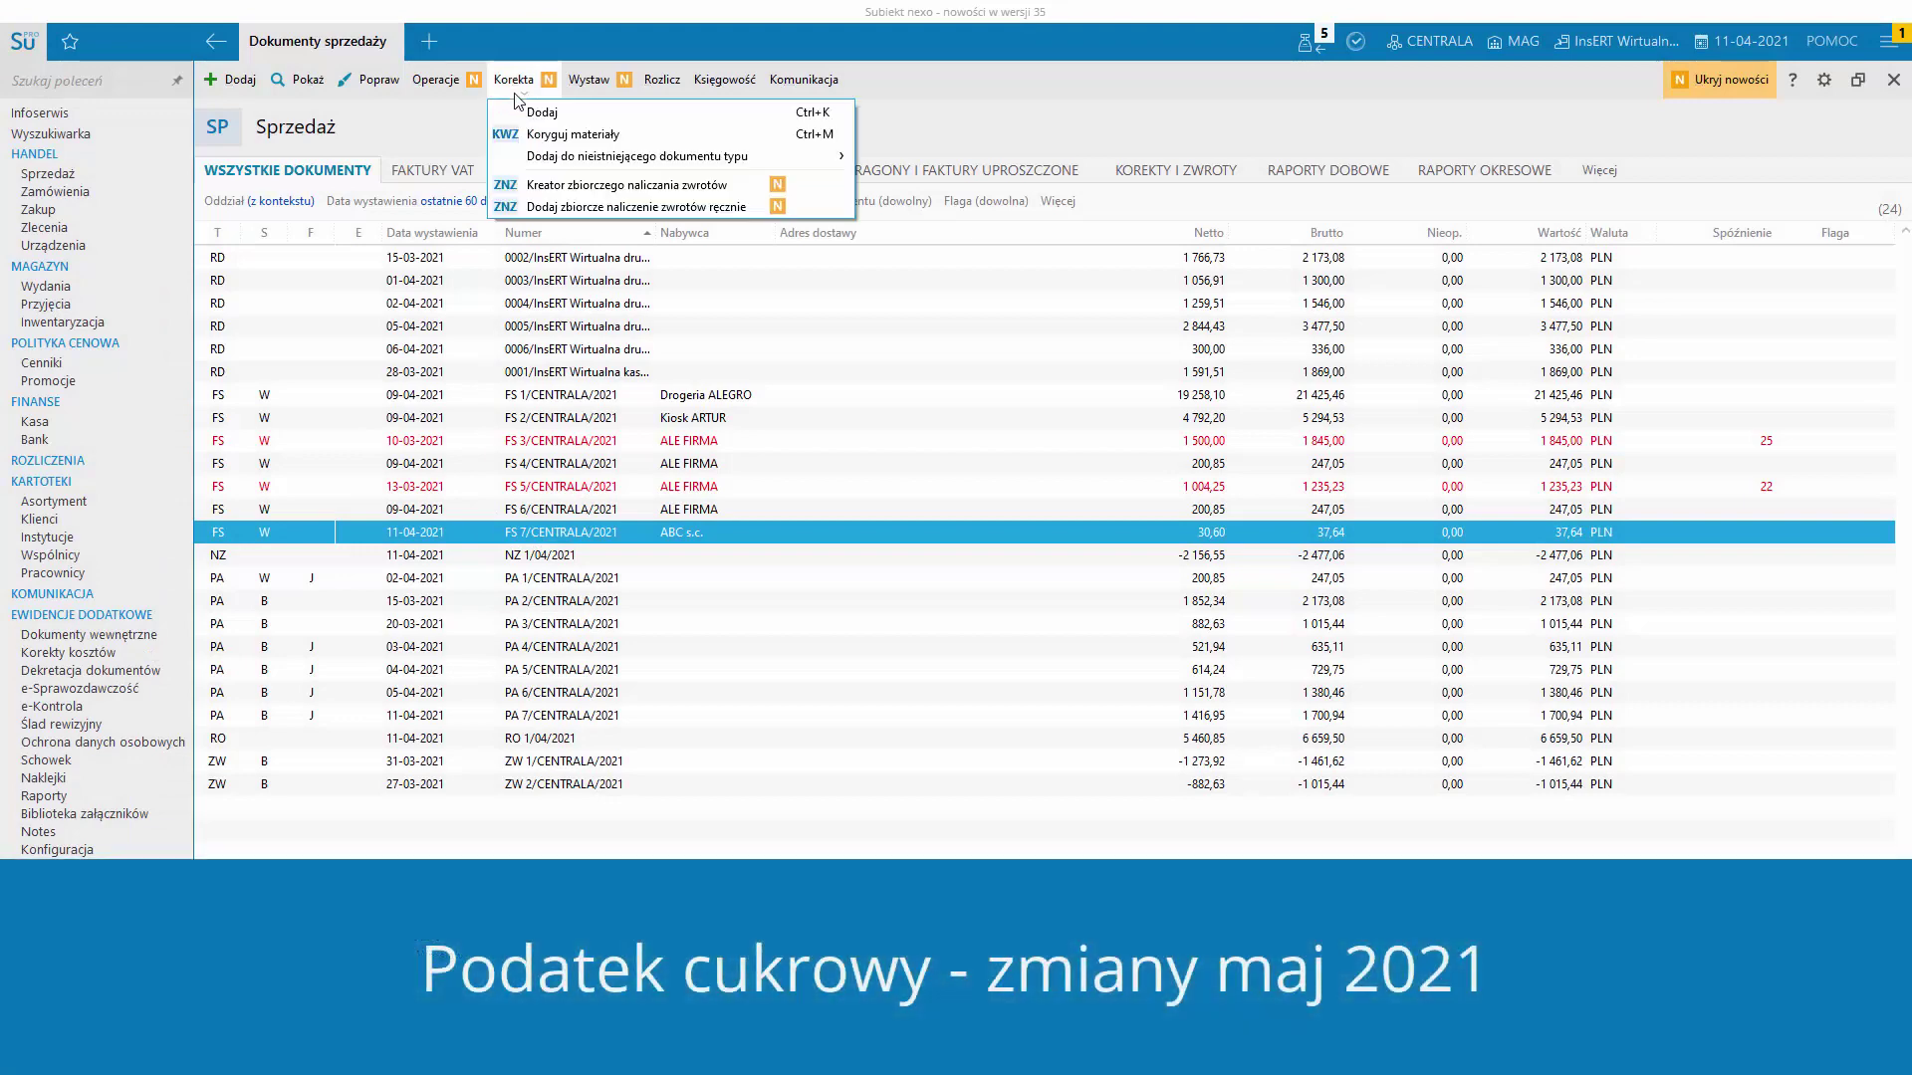
{"action": "left_click", "coordinate": [517, 112]}
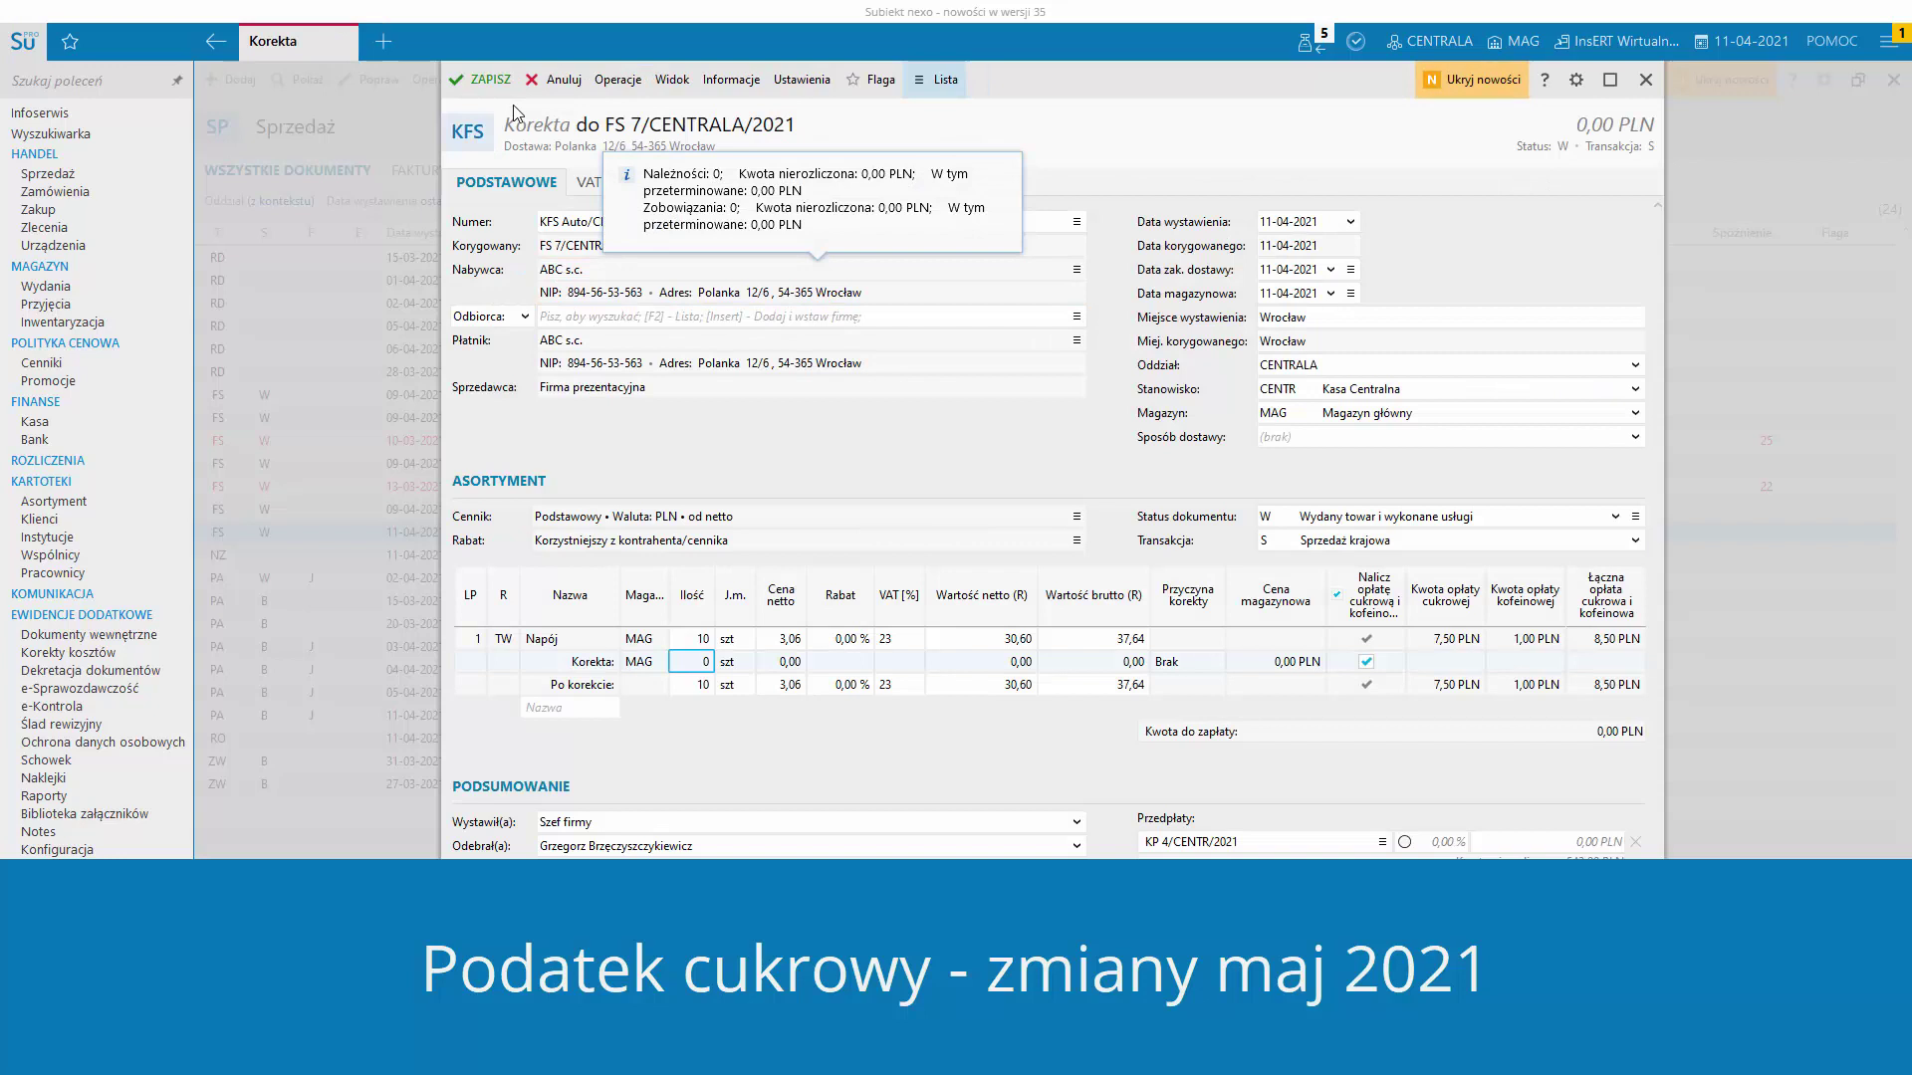
{"action": "left_click", "coordinate": [683, 664]}
{"action": "type", "text": "-5"}
{"action": "key", "text": "Tab"}
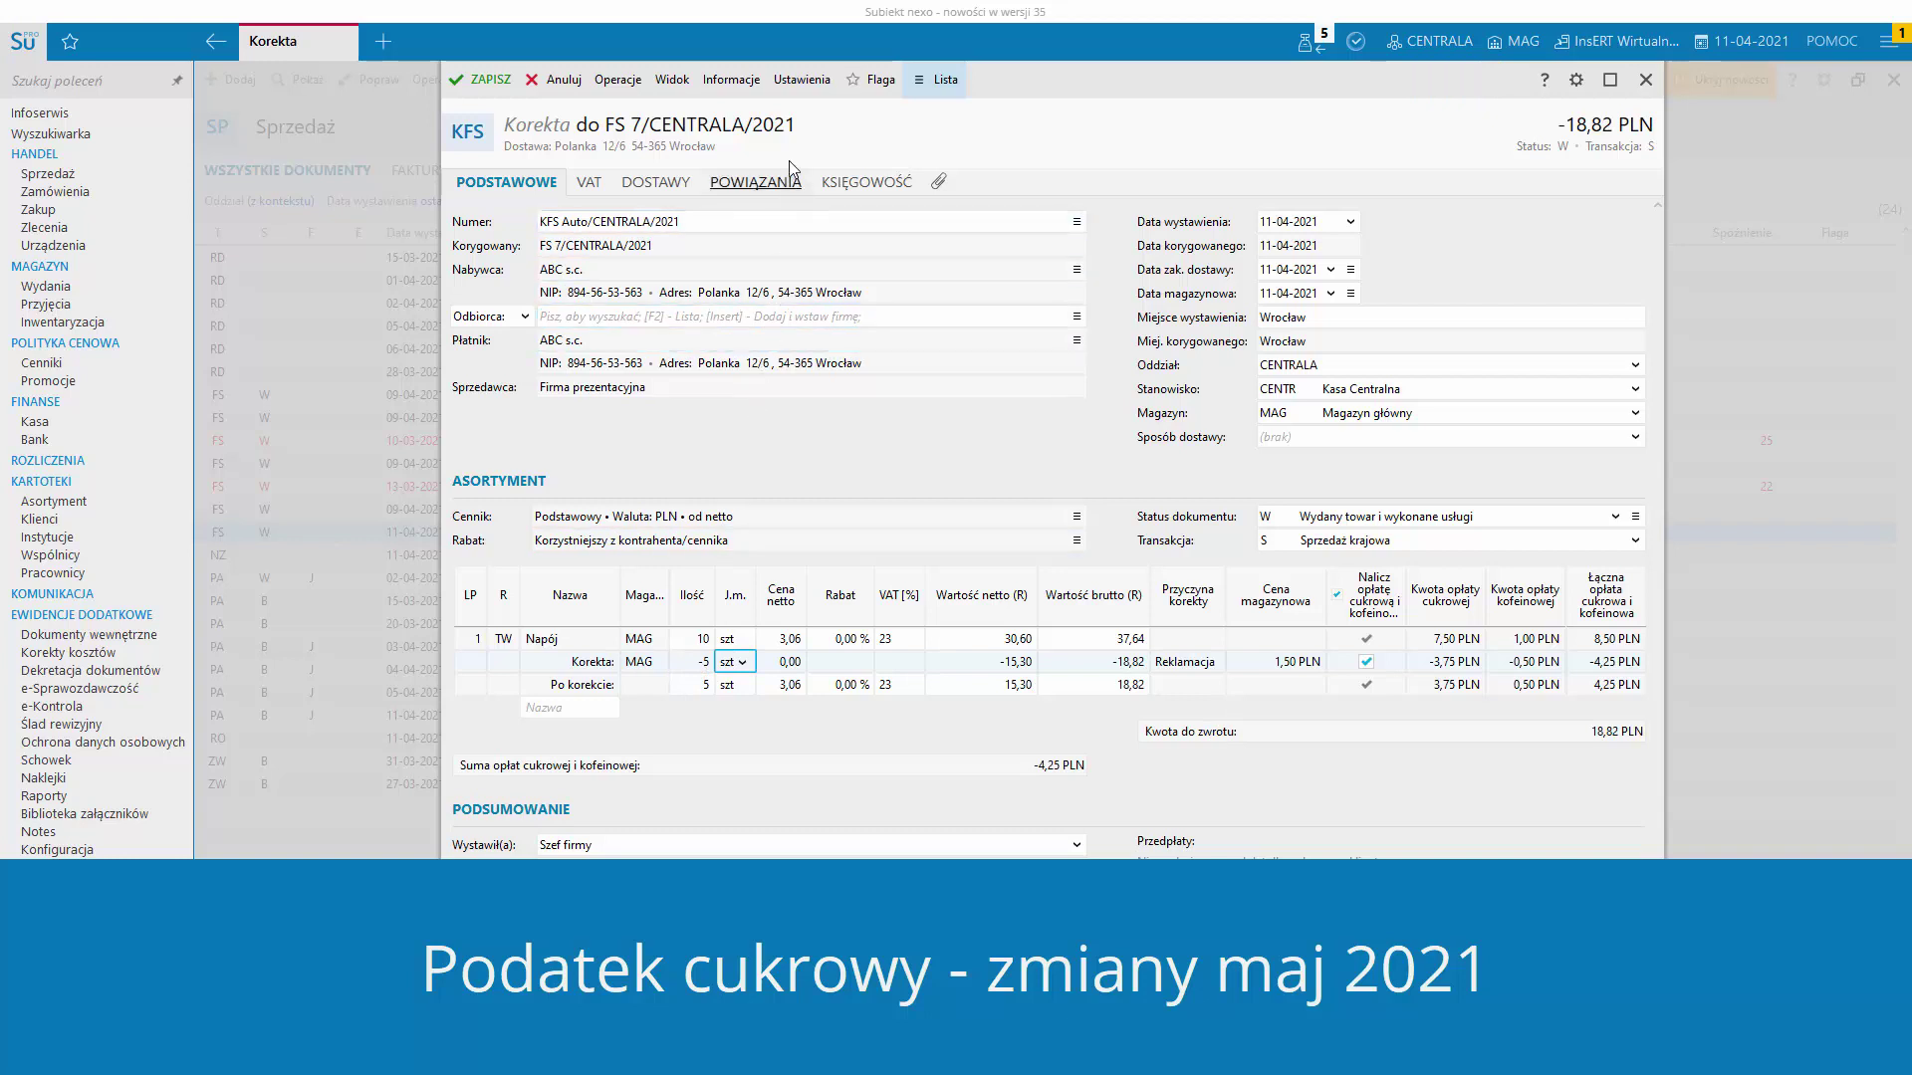
- Turn off Zwrot nalicza opłatę cukrową in the correction's settings and check the option again
{"action": "left_click", "coordinate": [793, 88]}
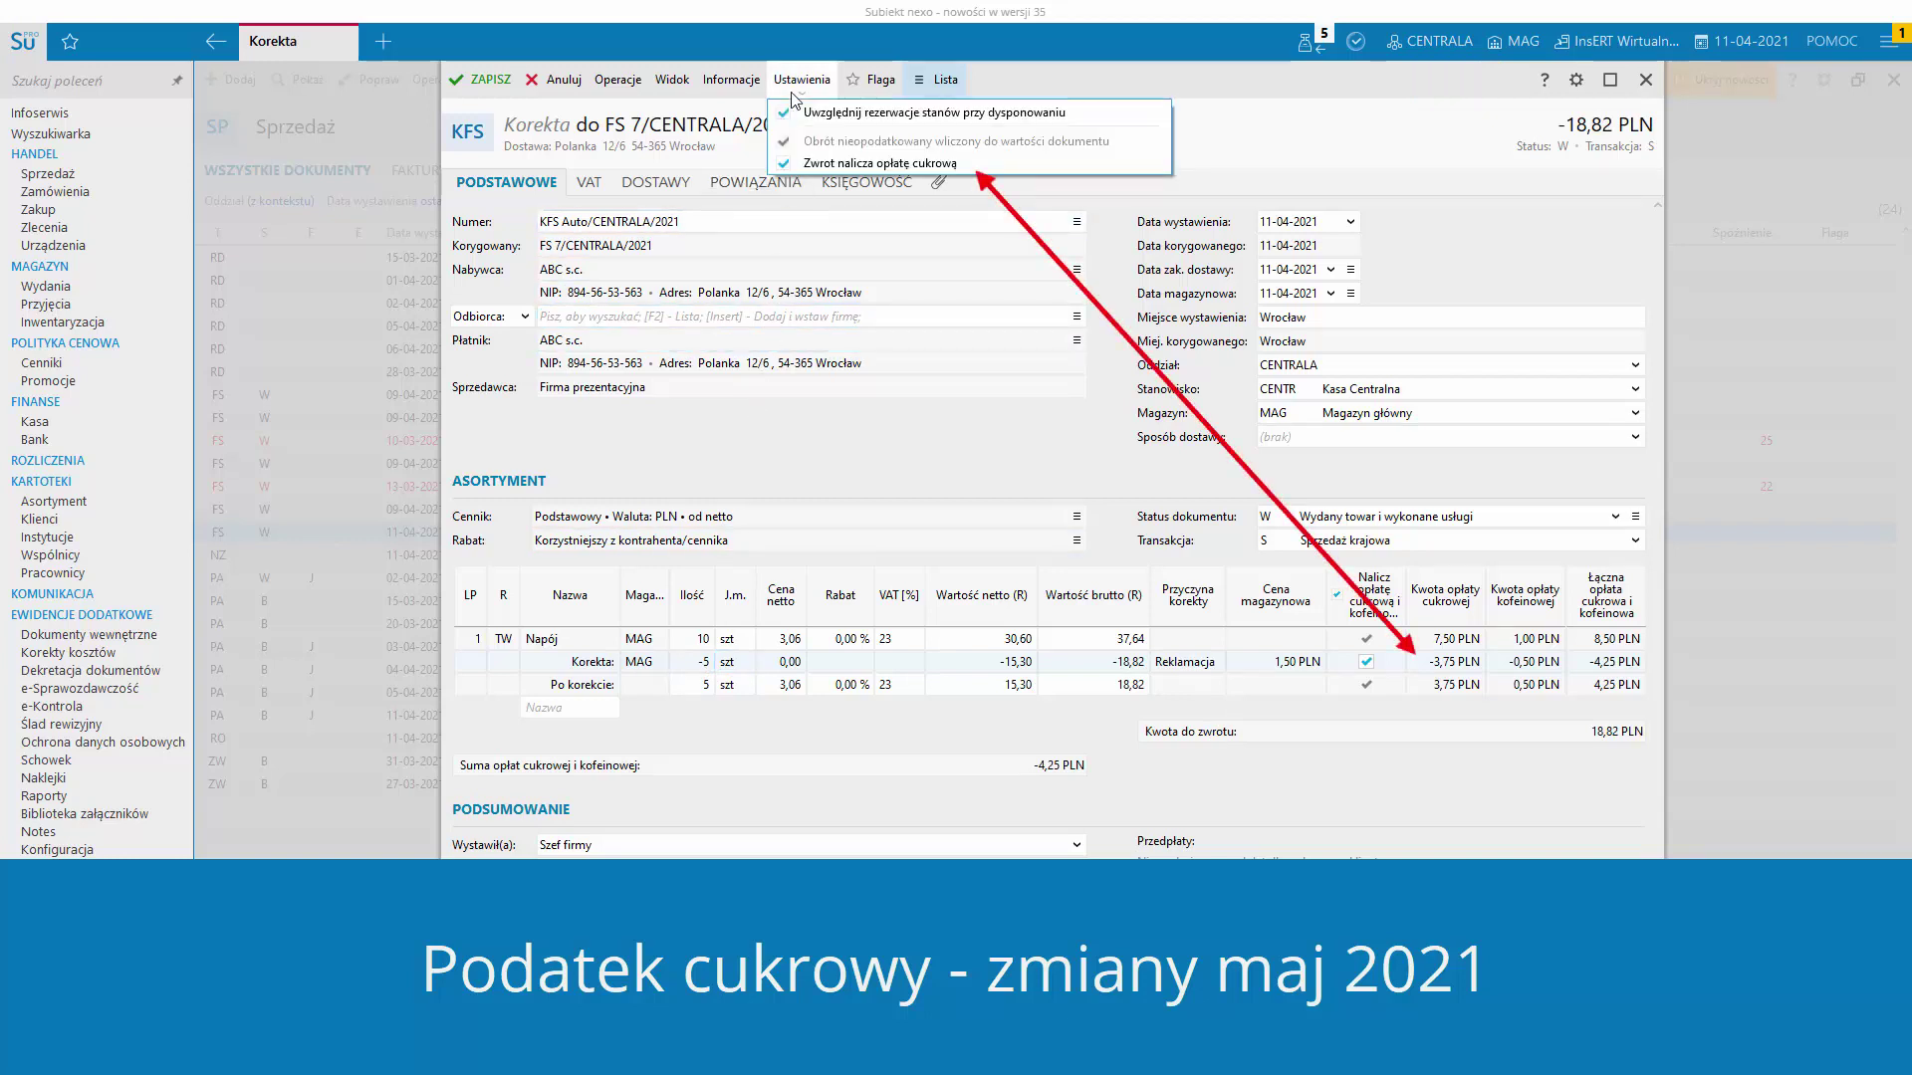
{"action": "left_click", "coordinate": [802, 163]}
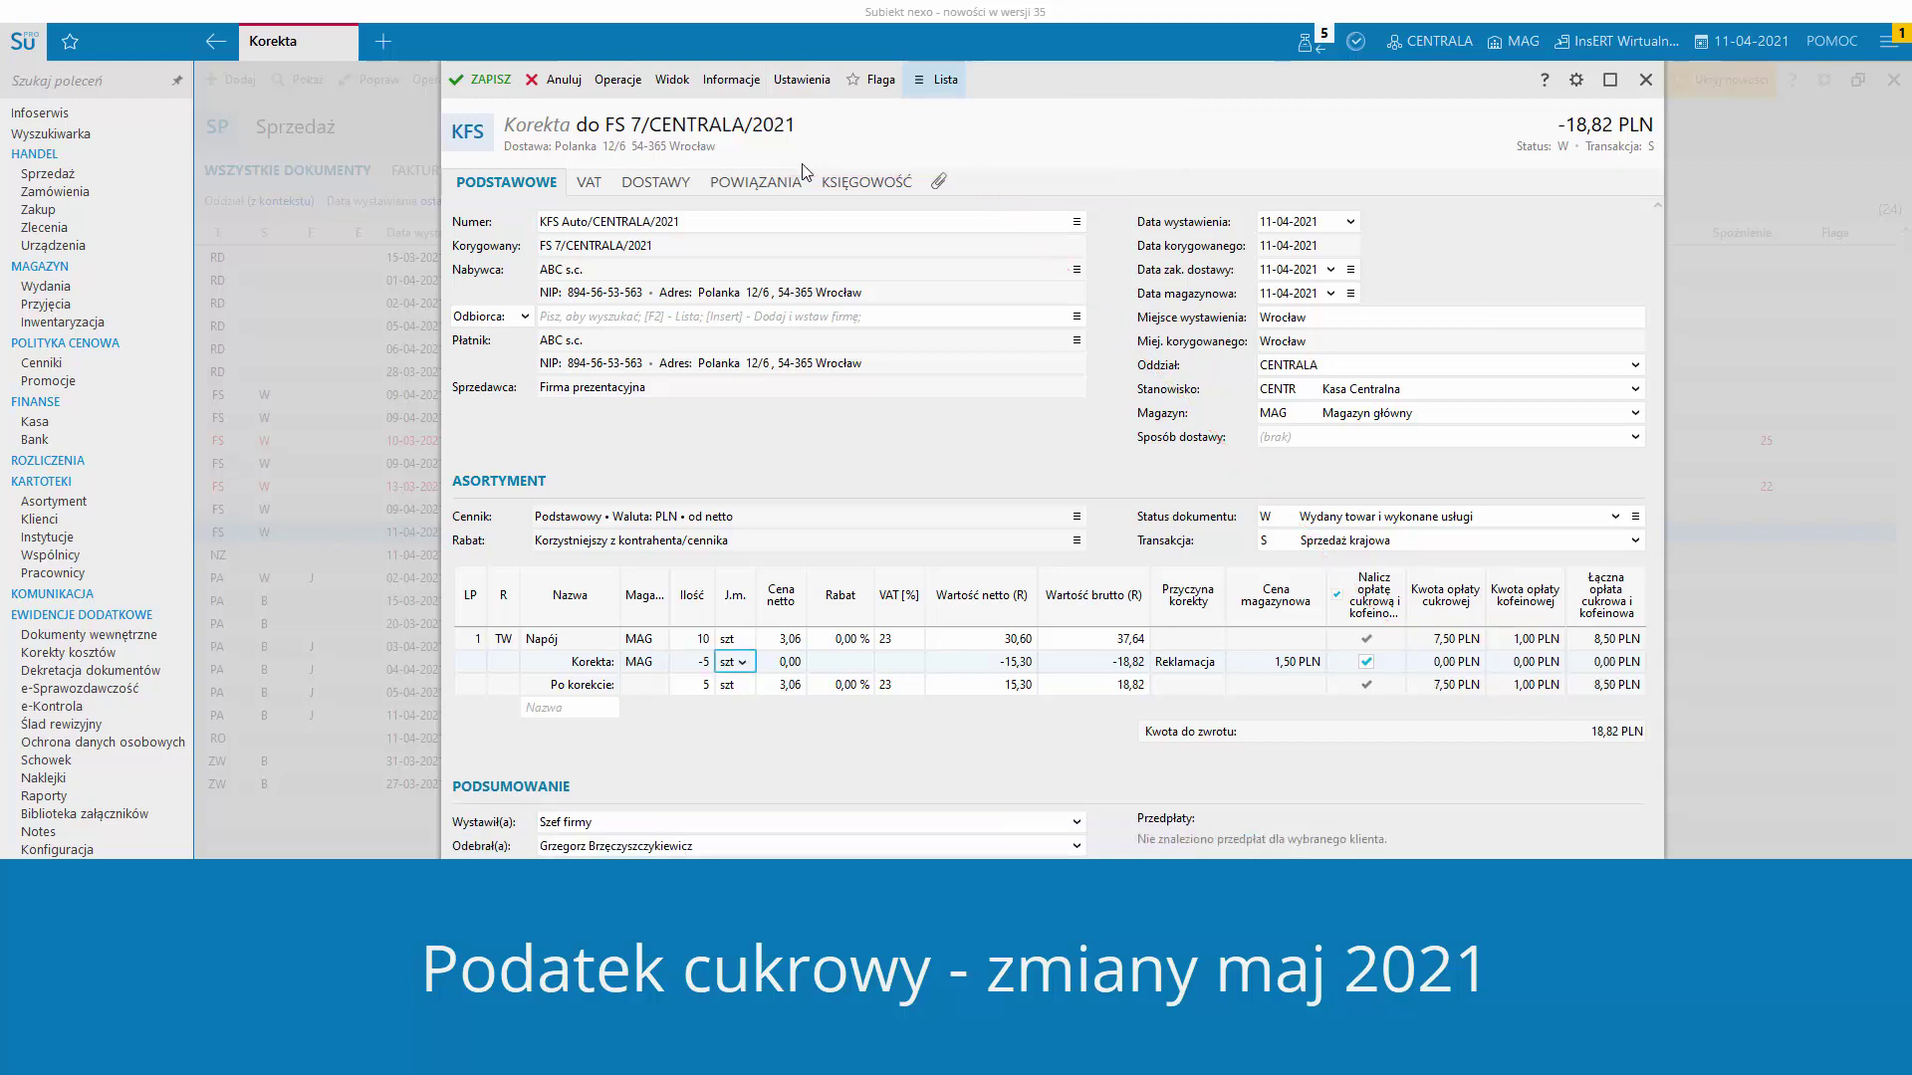
{"action": "left_click", "coordinate": [800, 93]}
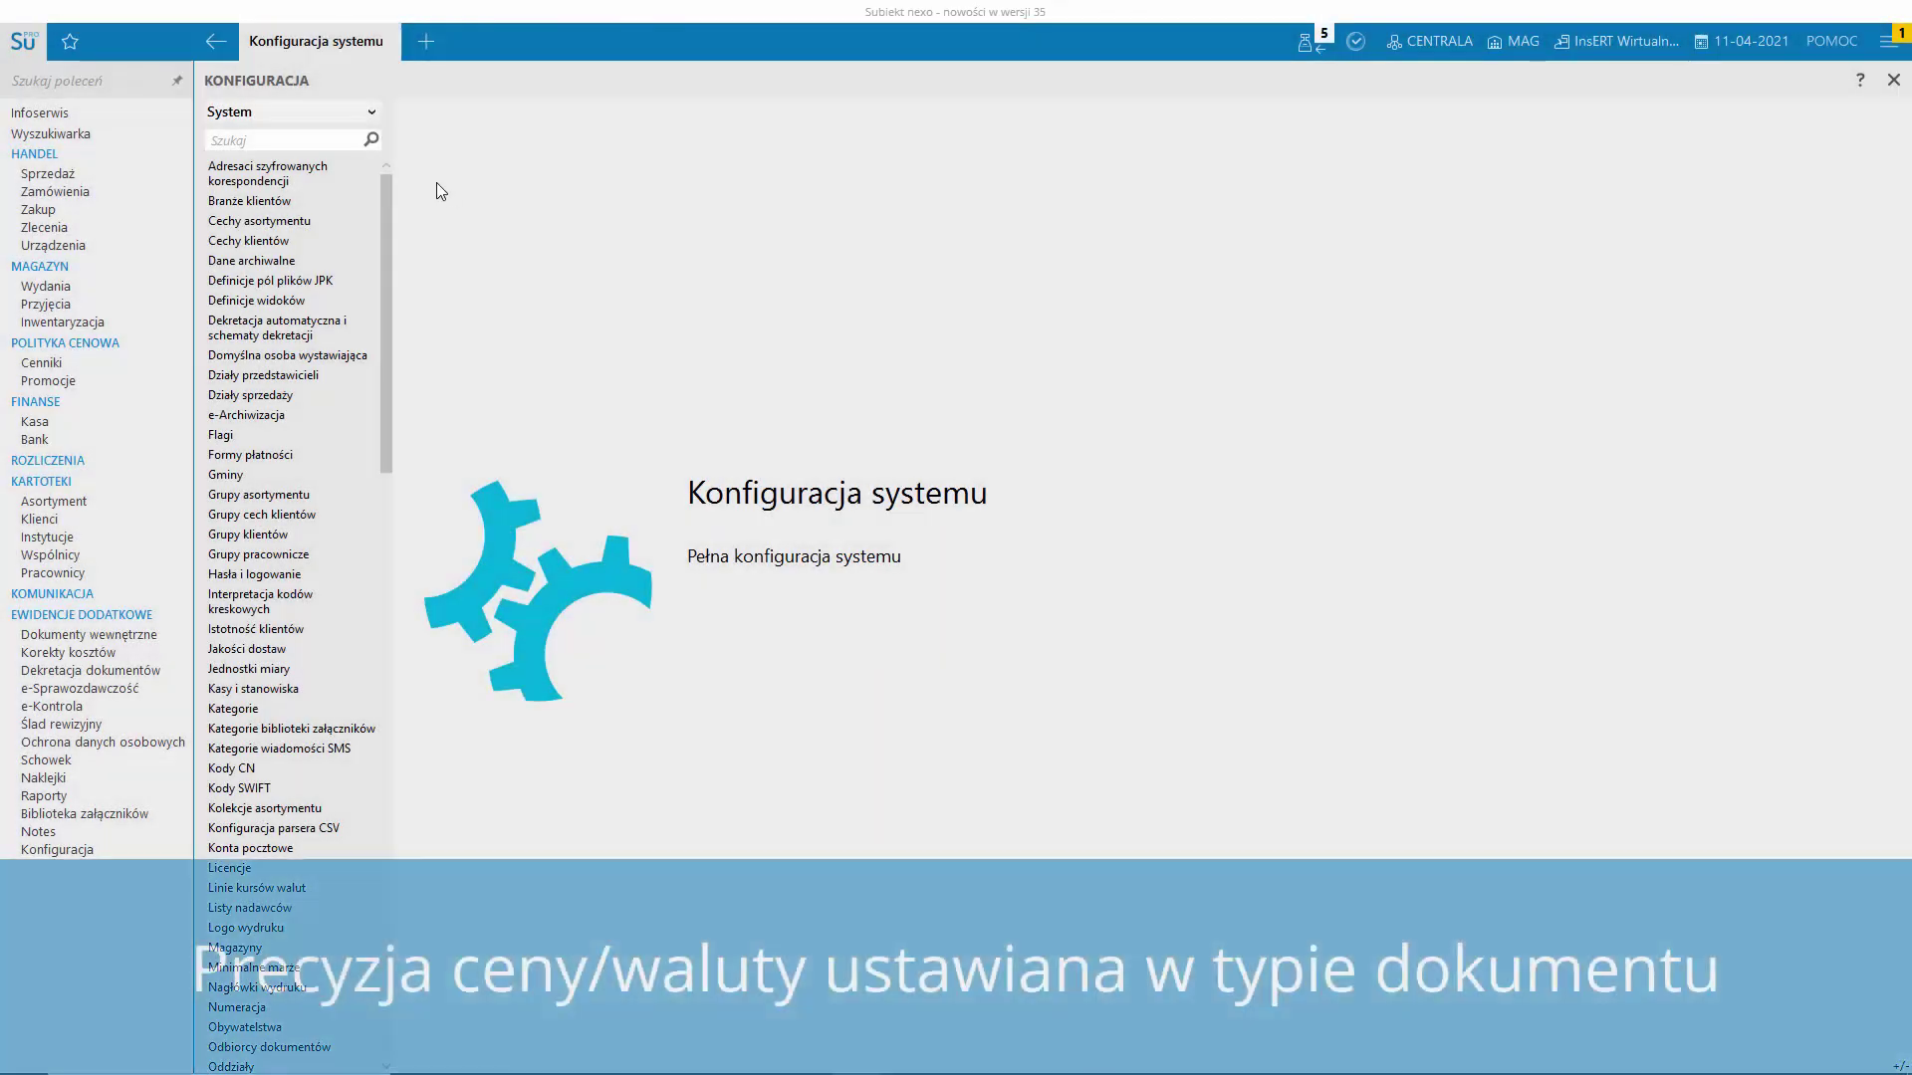
- Find the document type settings in the system configuration and open the Faktura VAT zakupu type for editing
{"action": "left_click", "coordinate": [307, 138]}
{"action": "type", "text": "typy"}
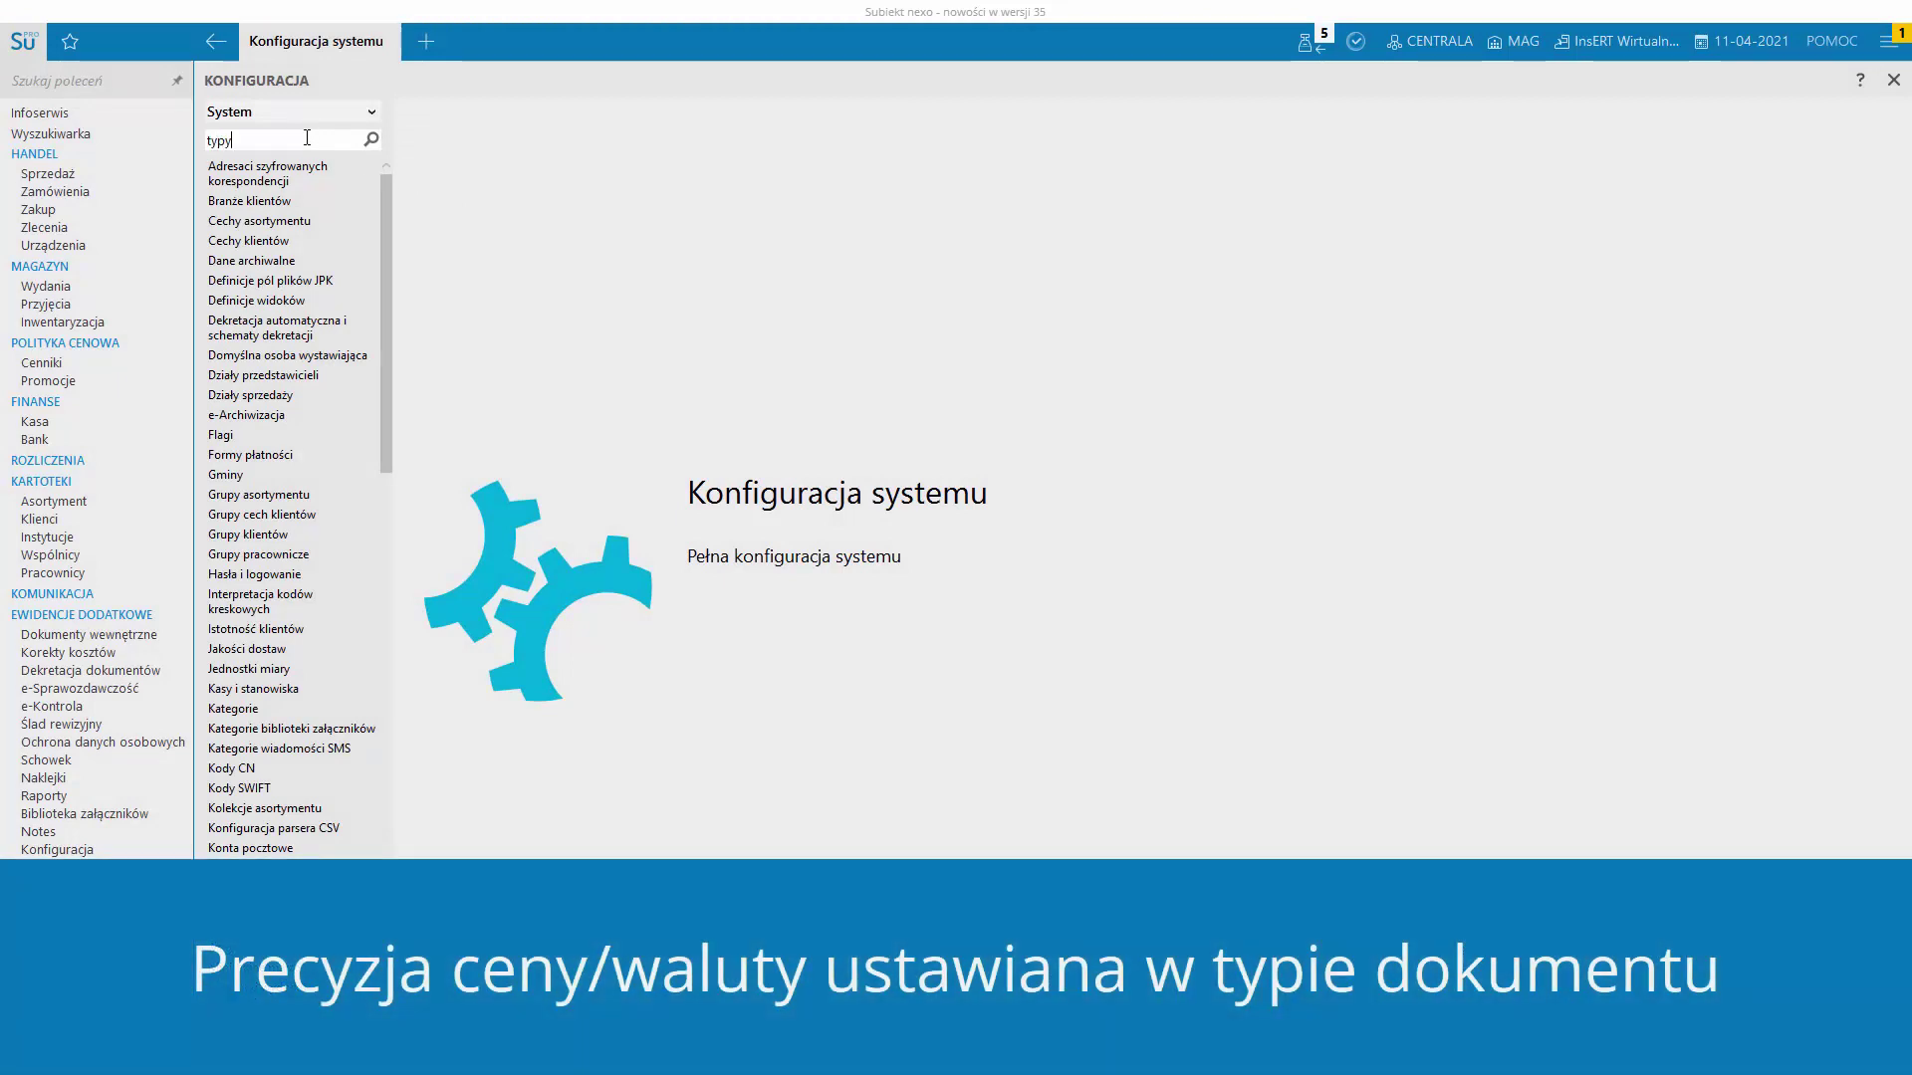
{"action": "key", "text": "Return"}
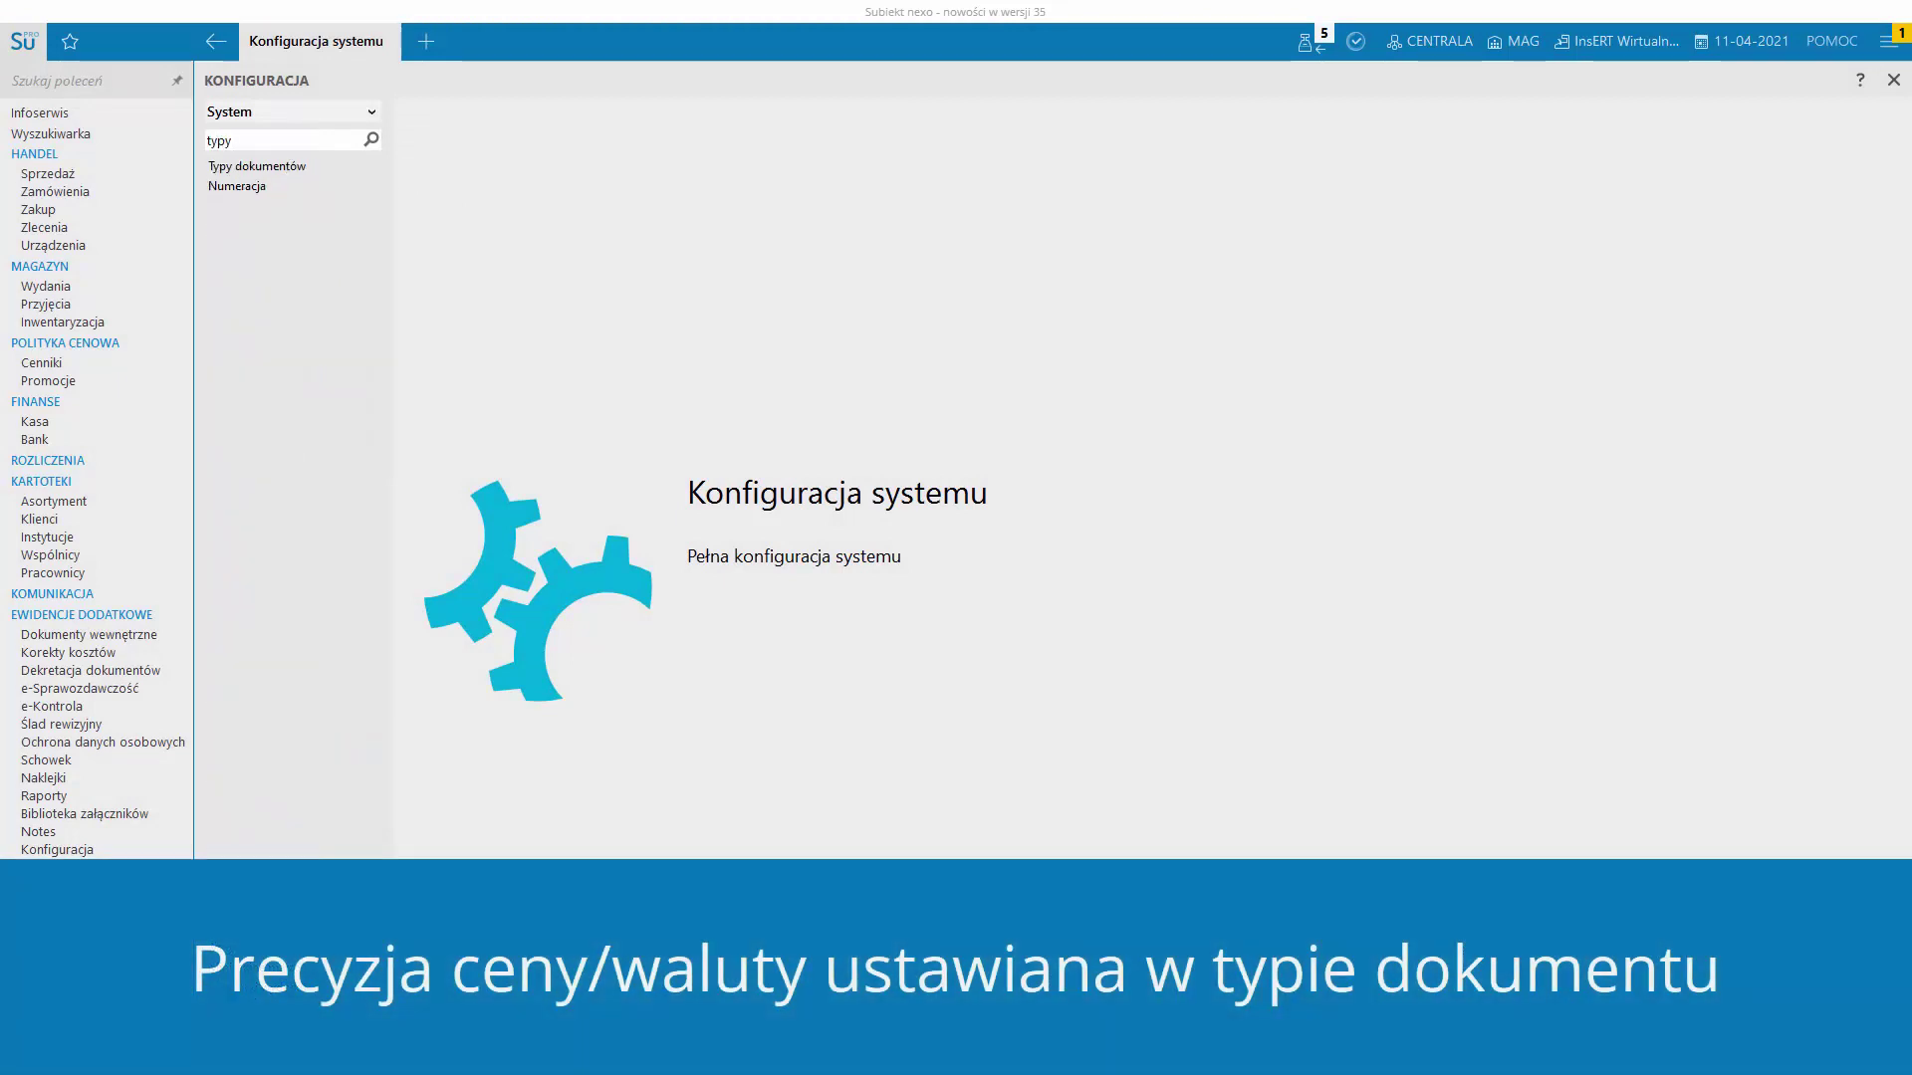
{"action": "left_click", "coordinate": [288, 174]}
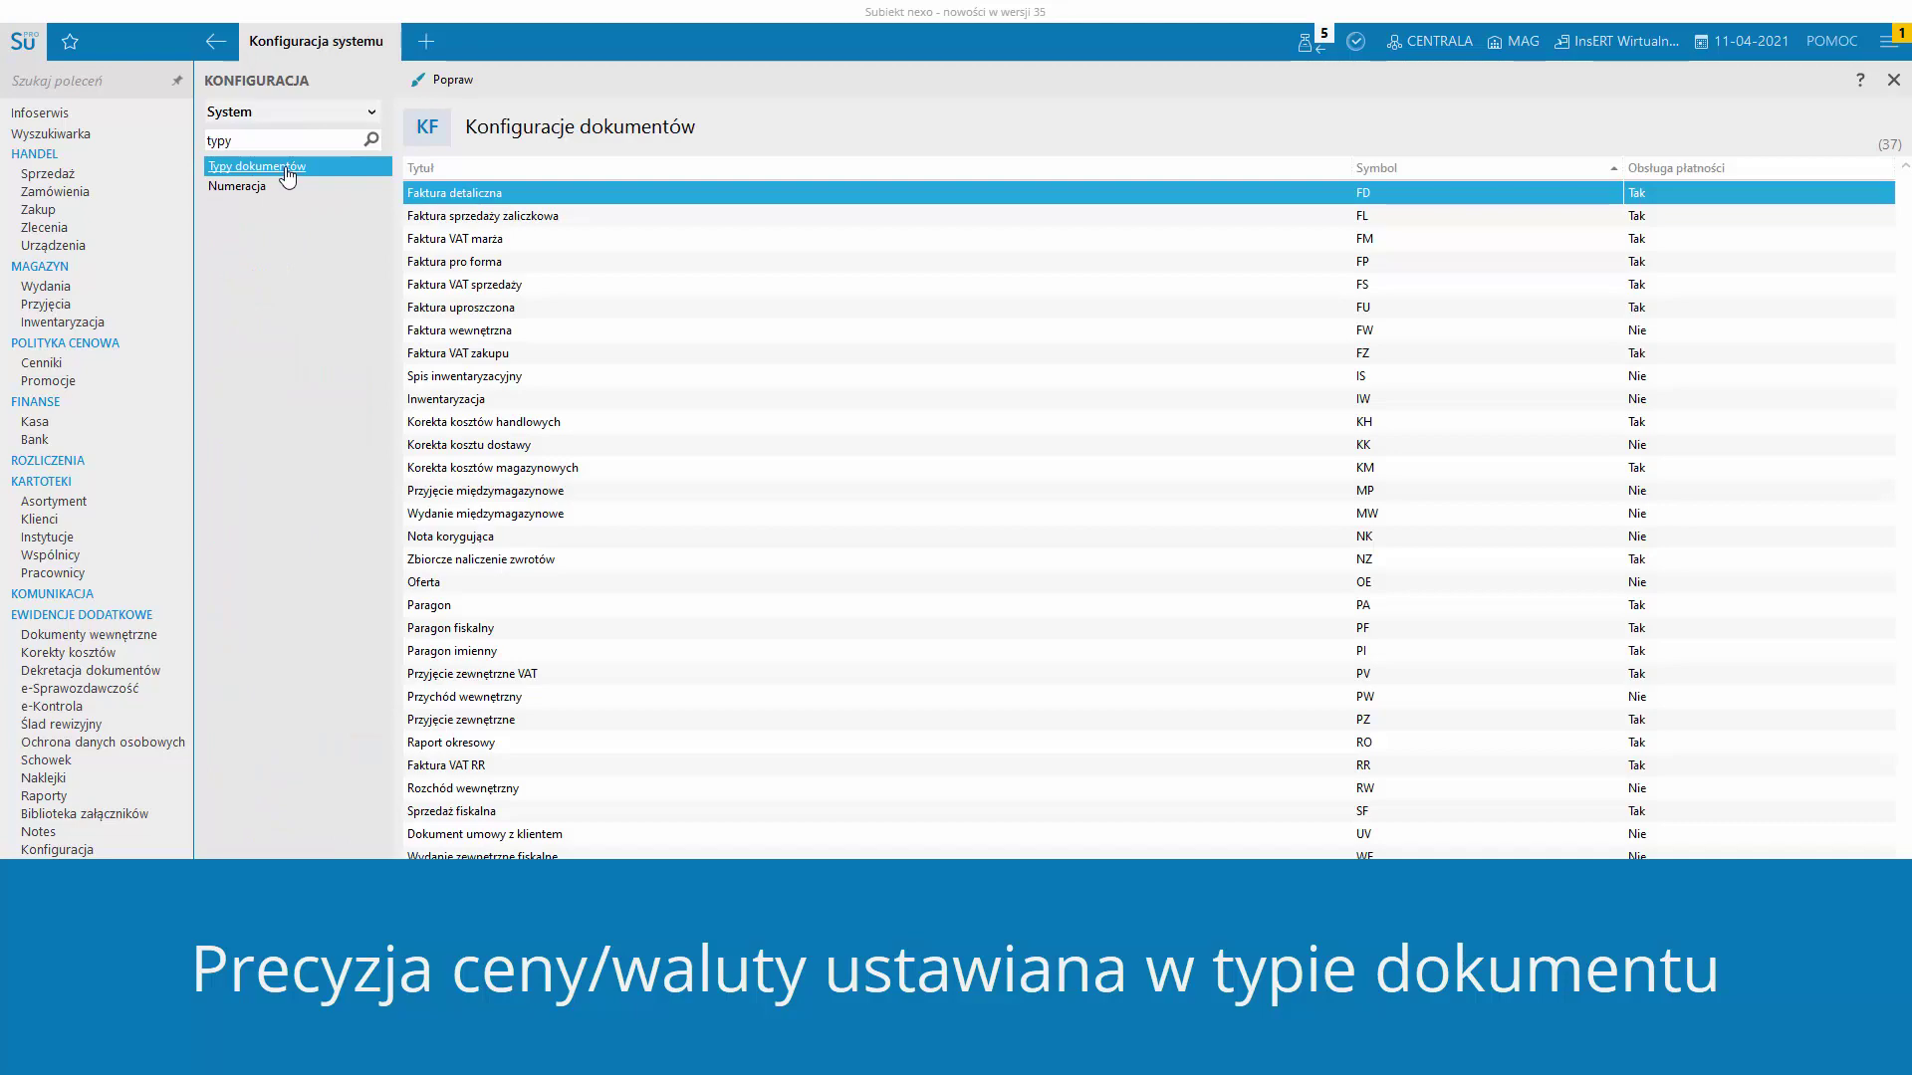
{"action": "double_click", "coordinate": [508, 356]}
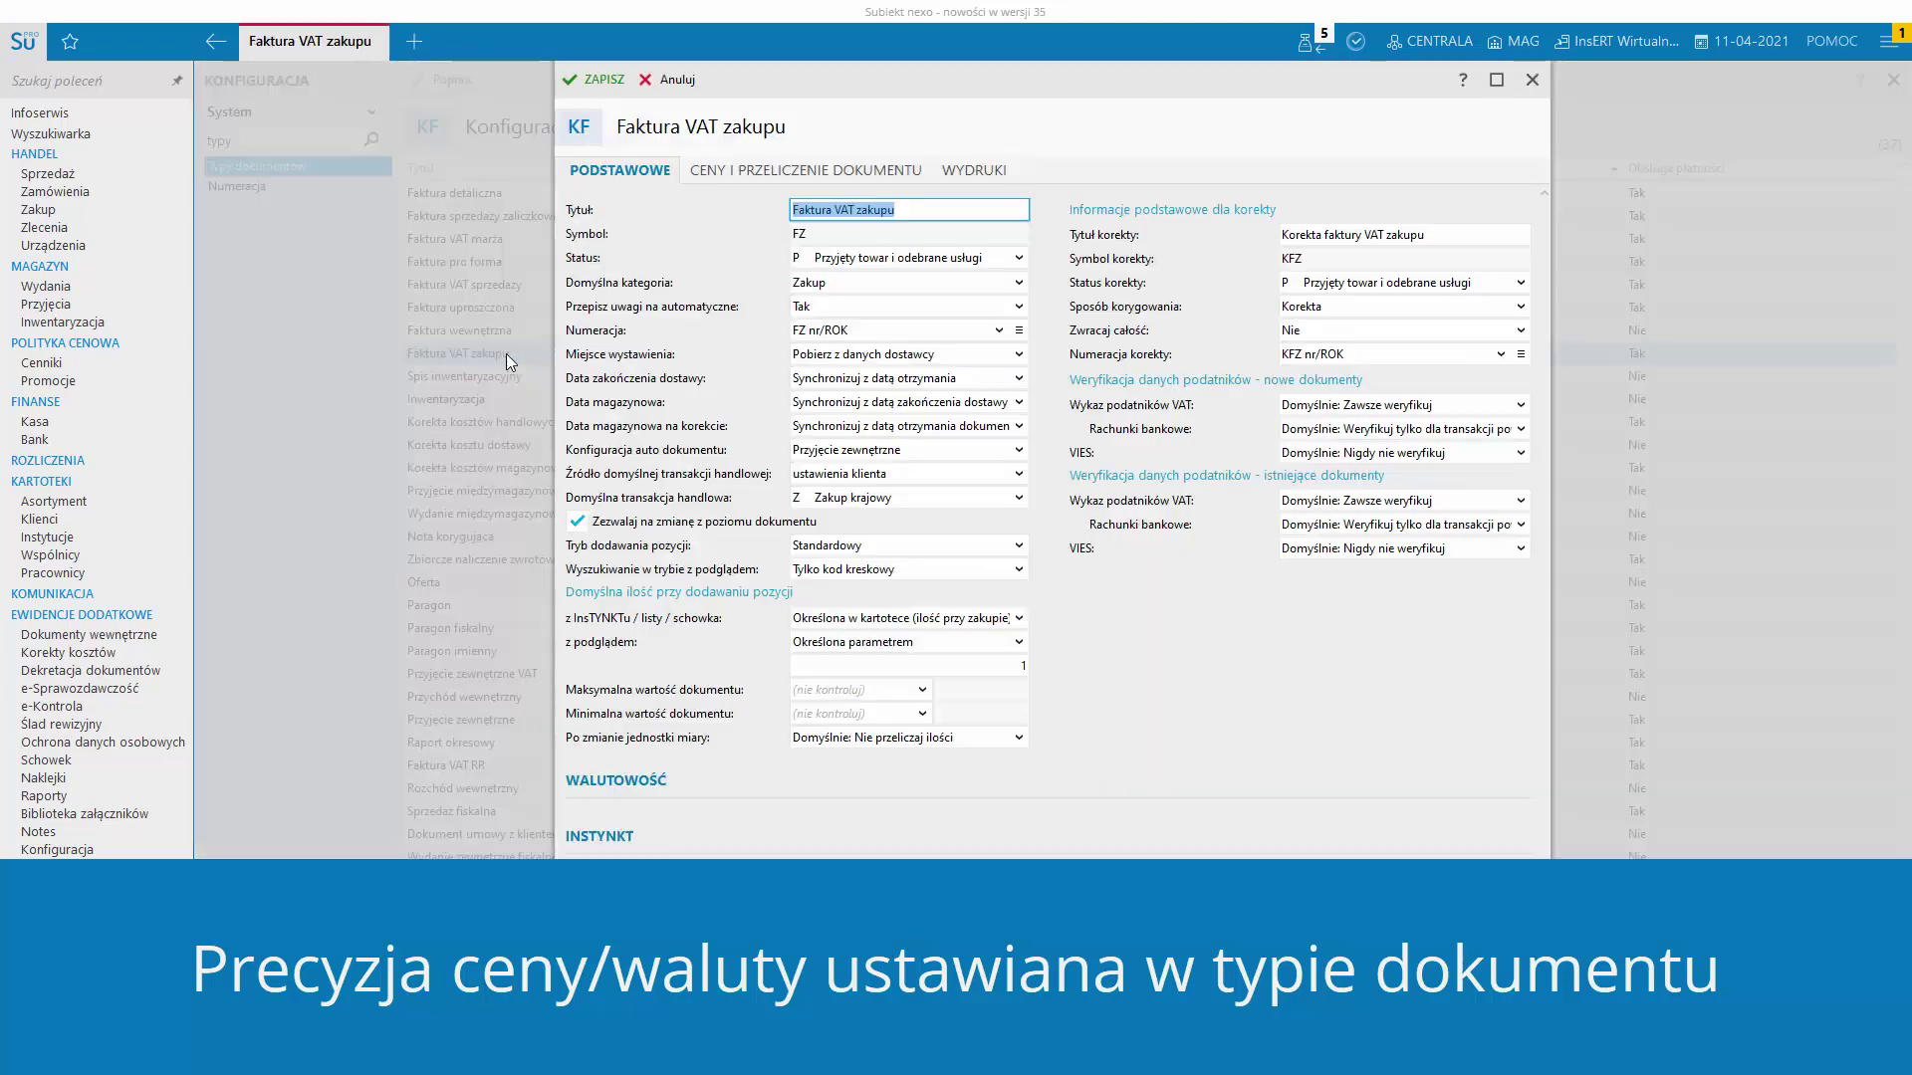
- Check the Wyświetl ceny z precyzją options for Faktura VAT zakupu, keep Domyślnie: Ceny, and save the document type
{"action": "left_click", "coordinate": [760, 179]}
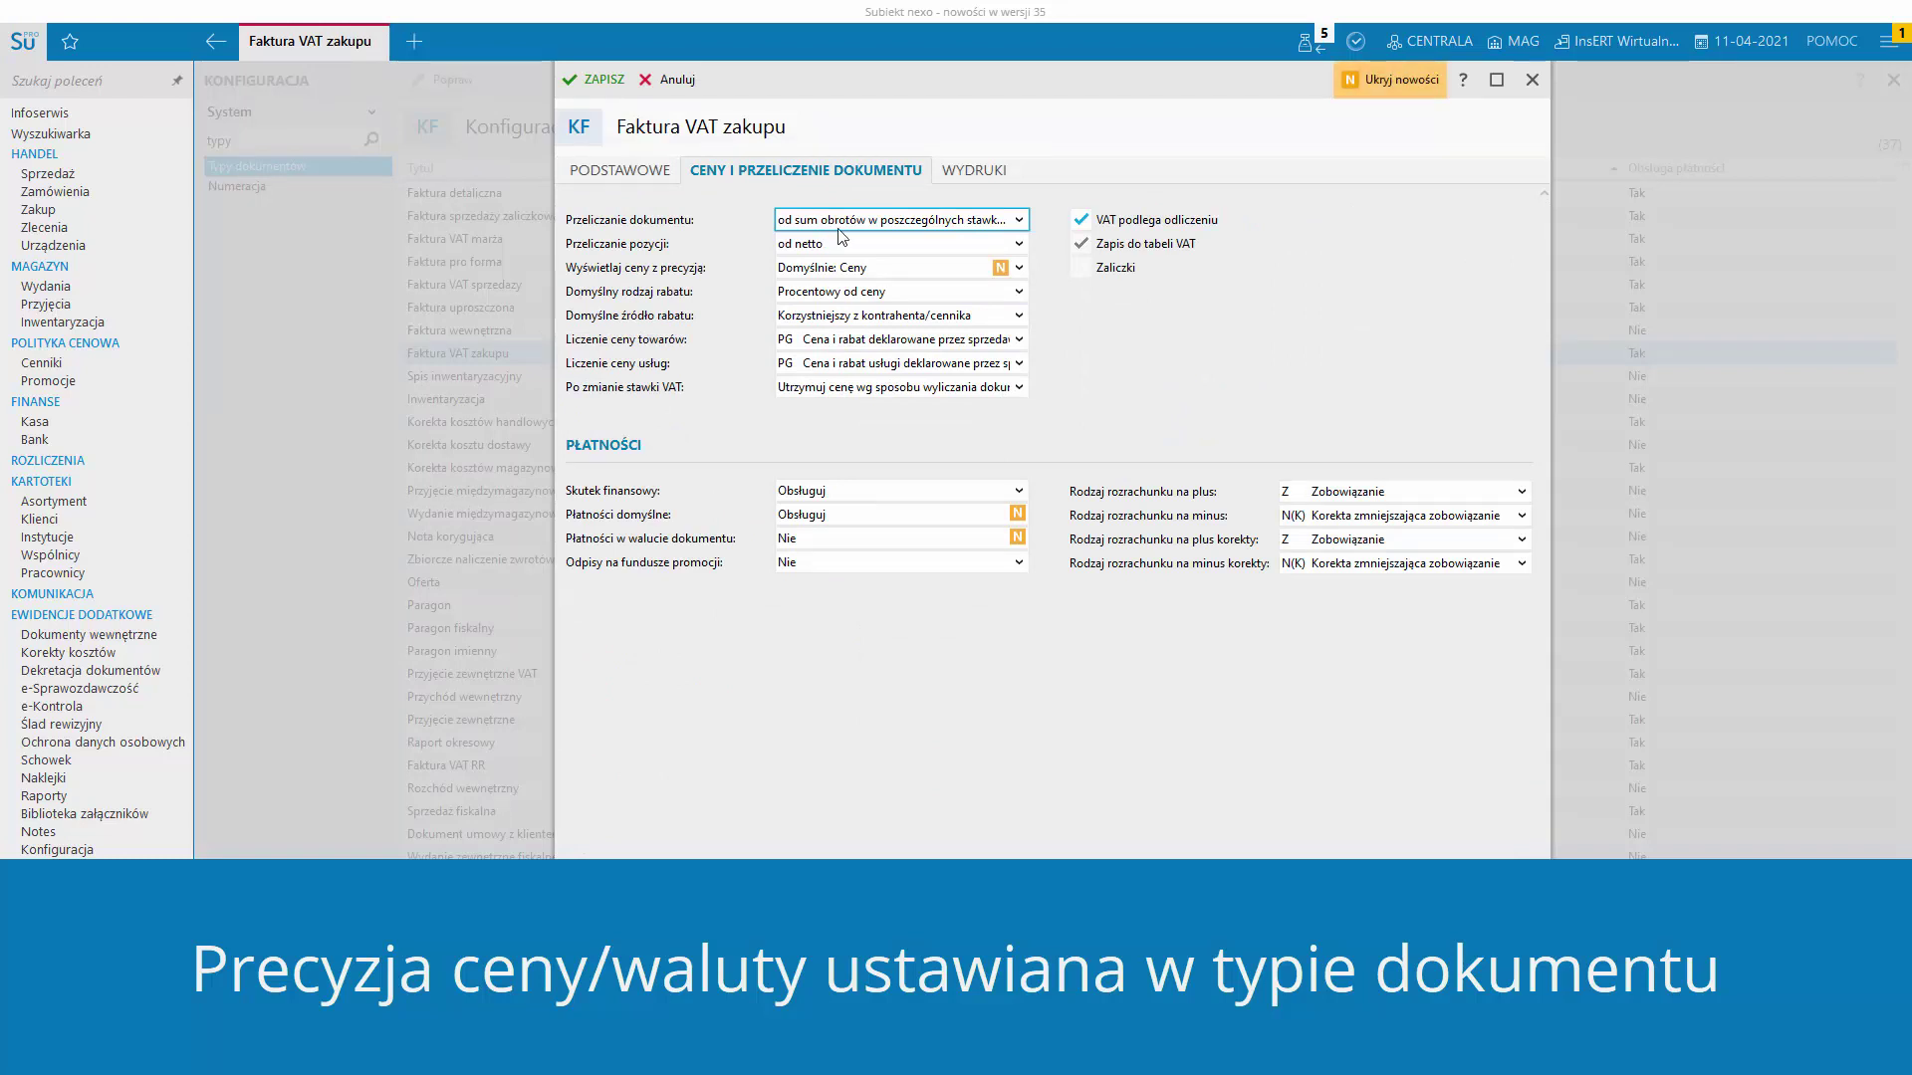
{"action": "left_click", "coordinate": [911, 269]}
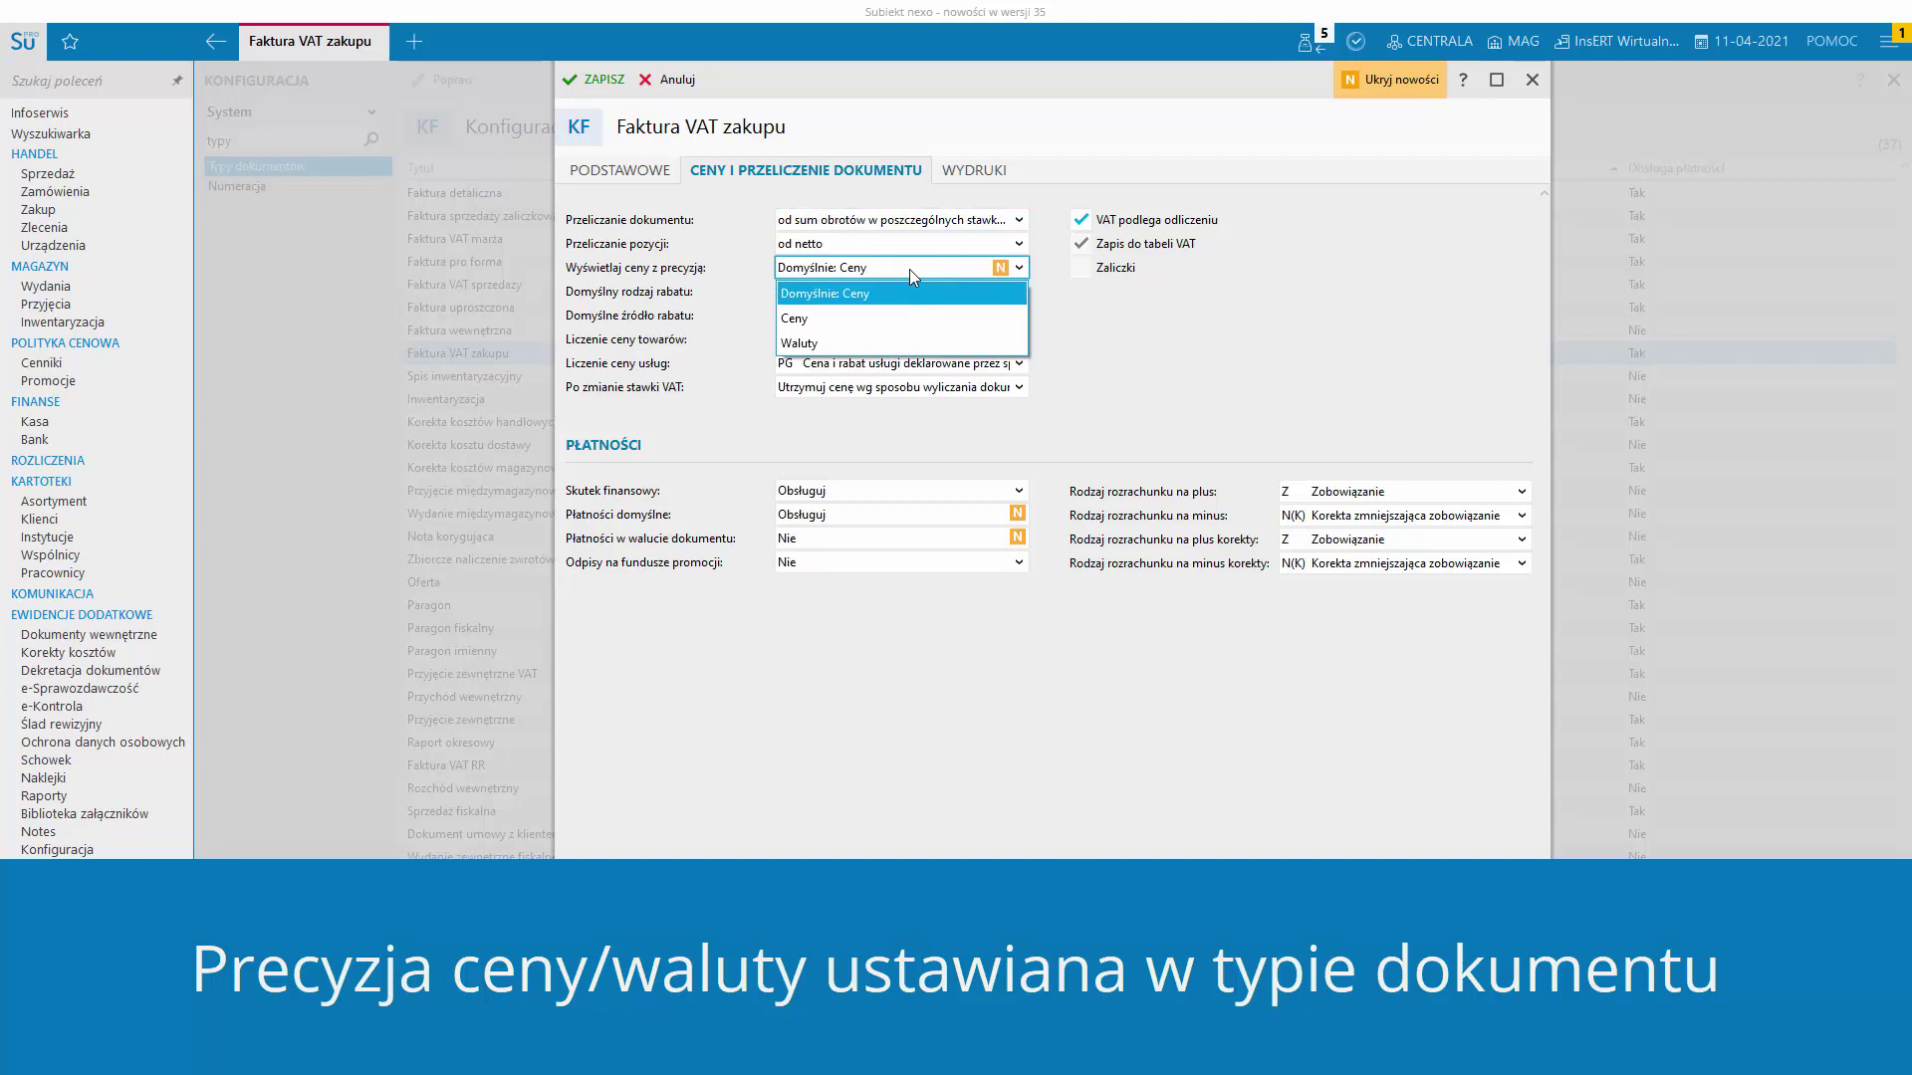
{"action": "left_click", "coordinate": [910, 269]}
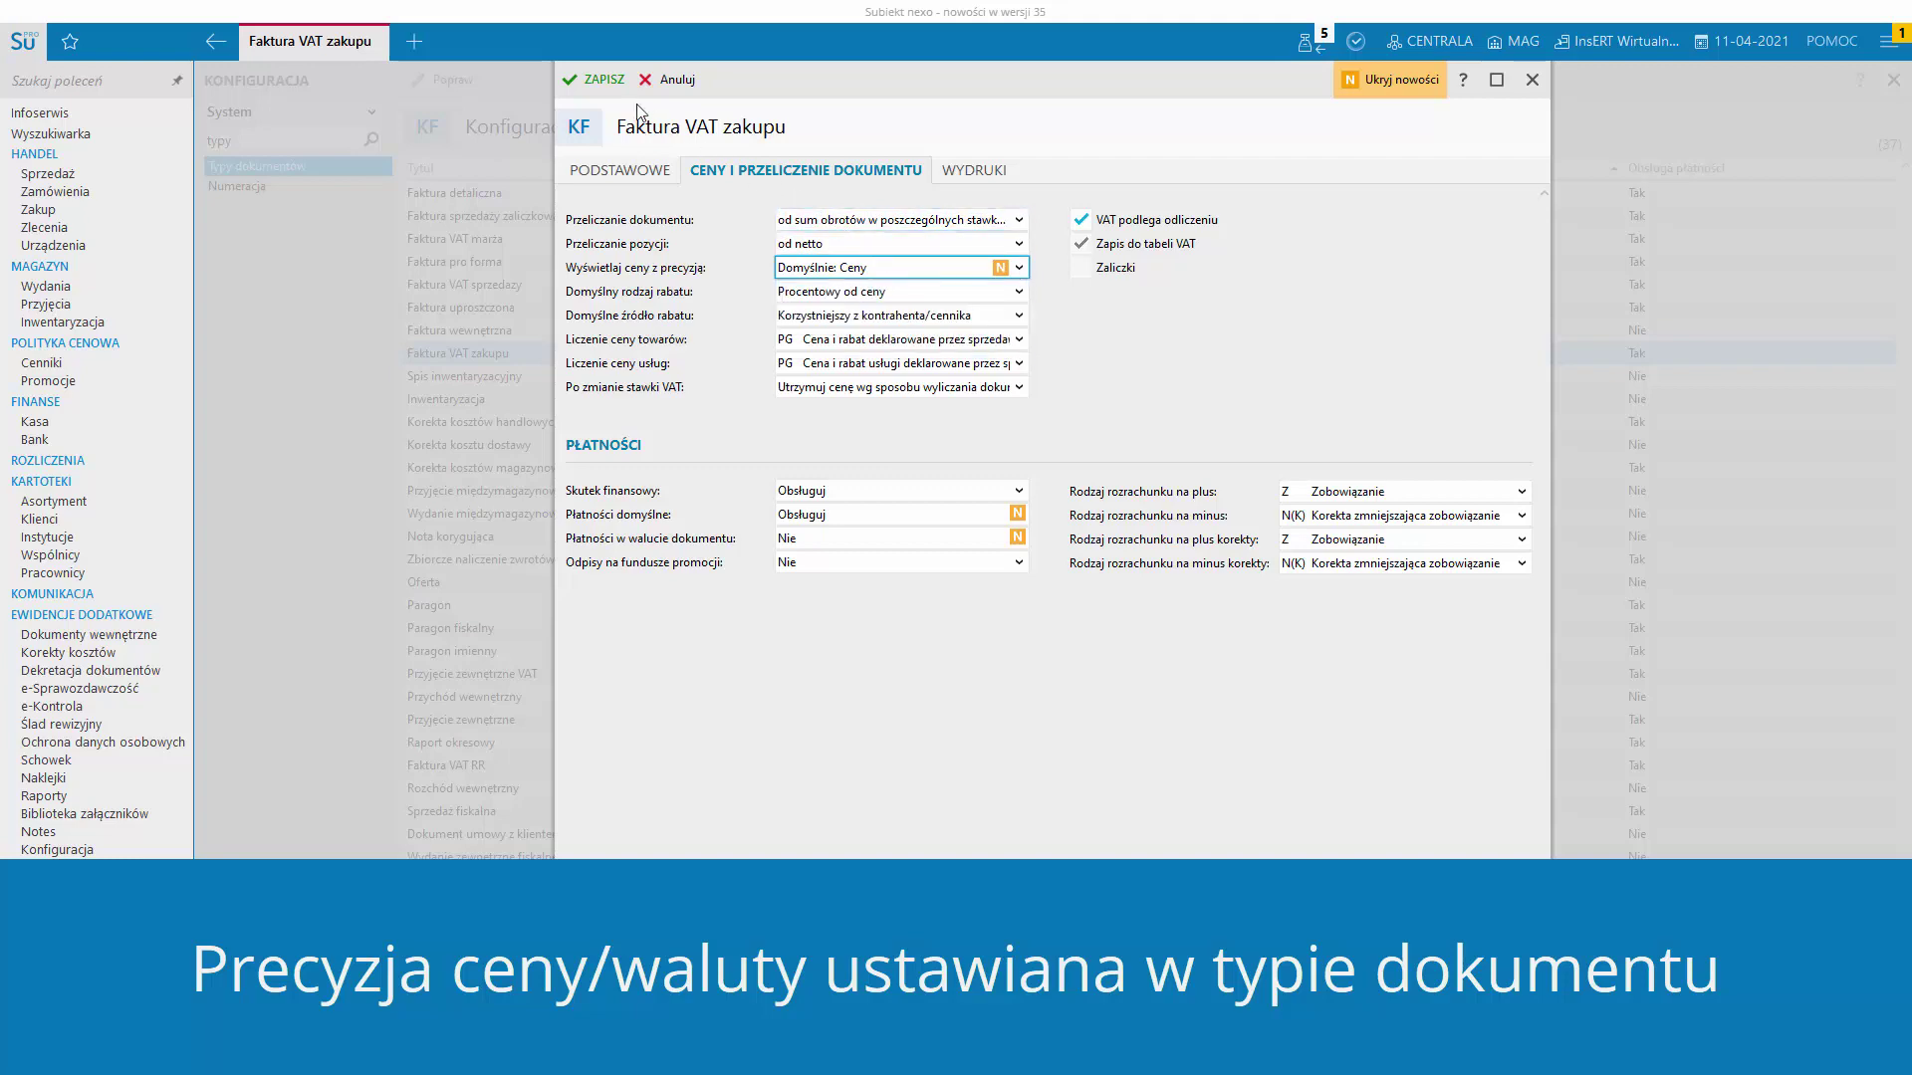
{"action": "left_click", "coordinate": [600, 82]}
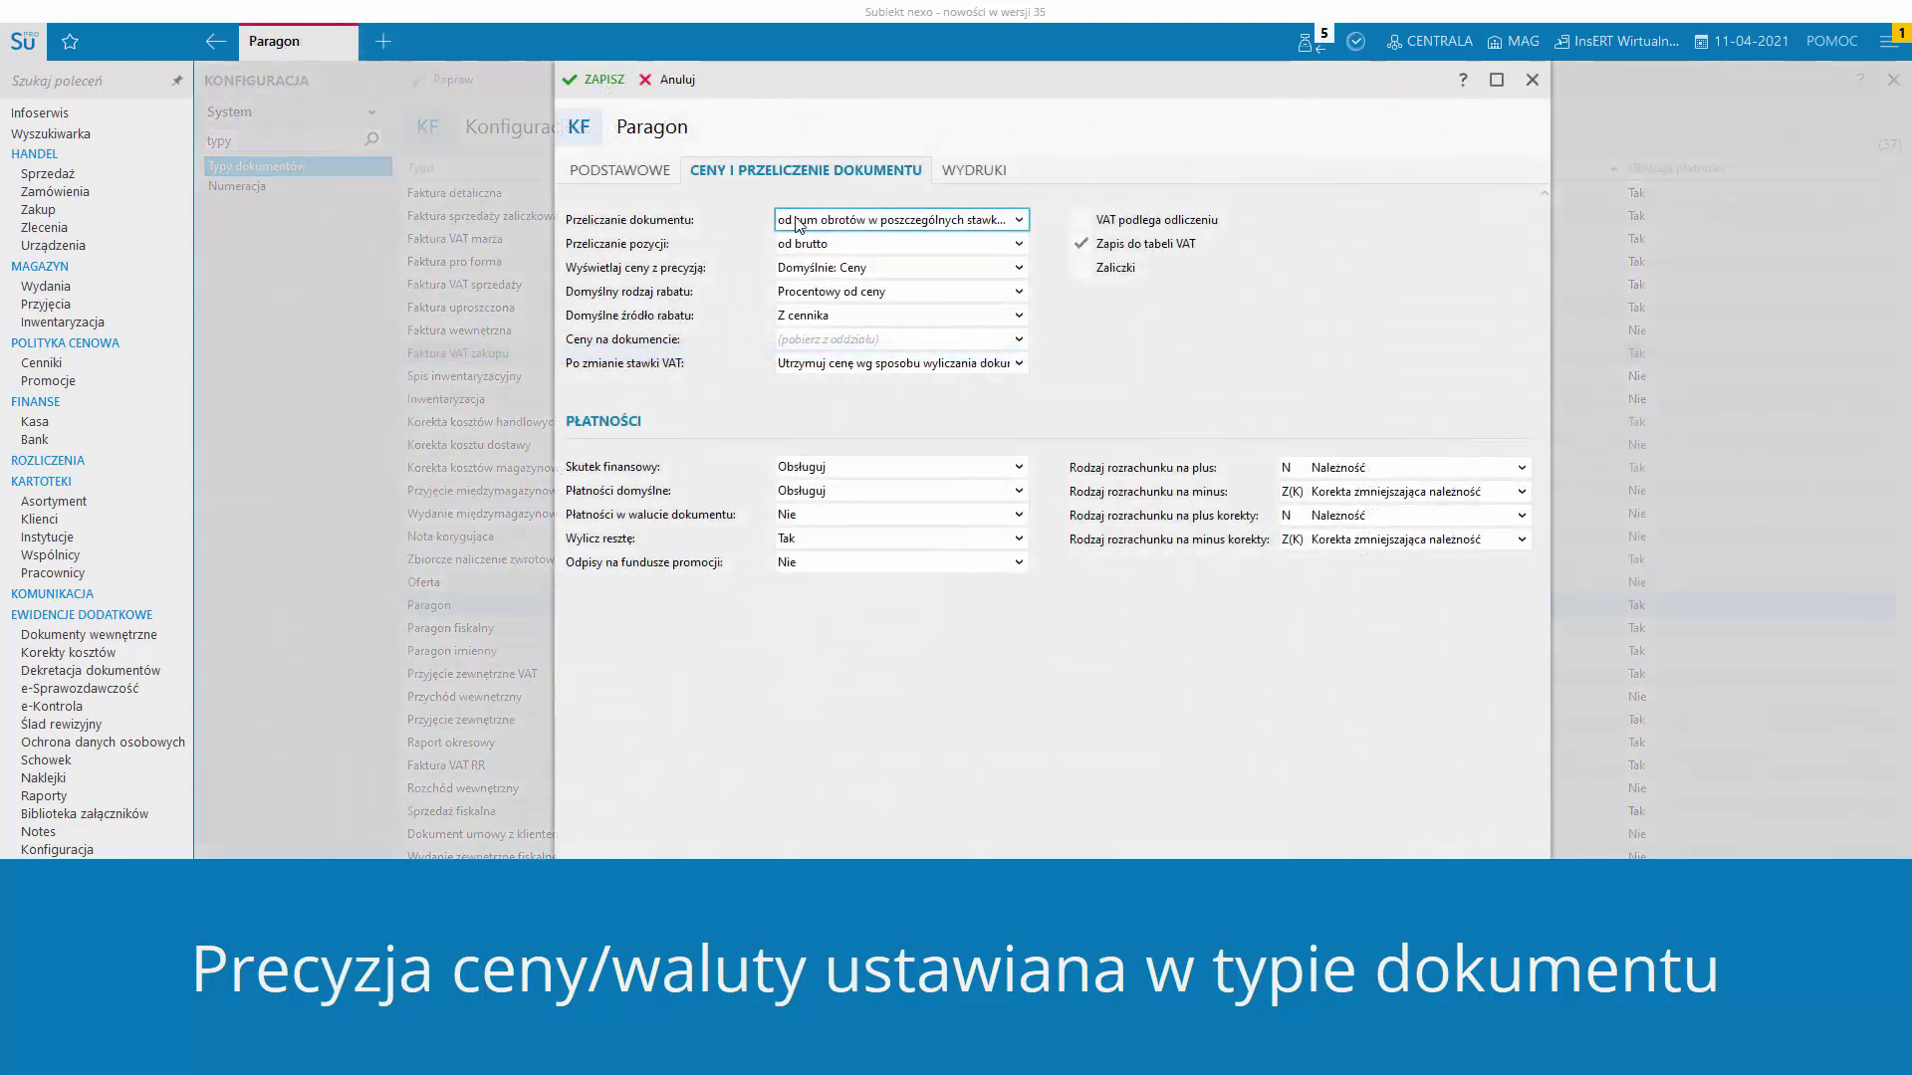
- Set Wyświetl ceny z precyzją to Waluty for the Paragon document type and save it
{"action": "left_click", "coordinate": [867, 270]}
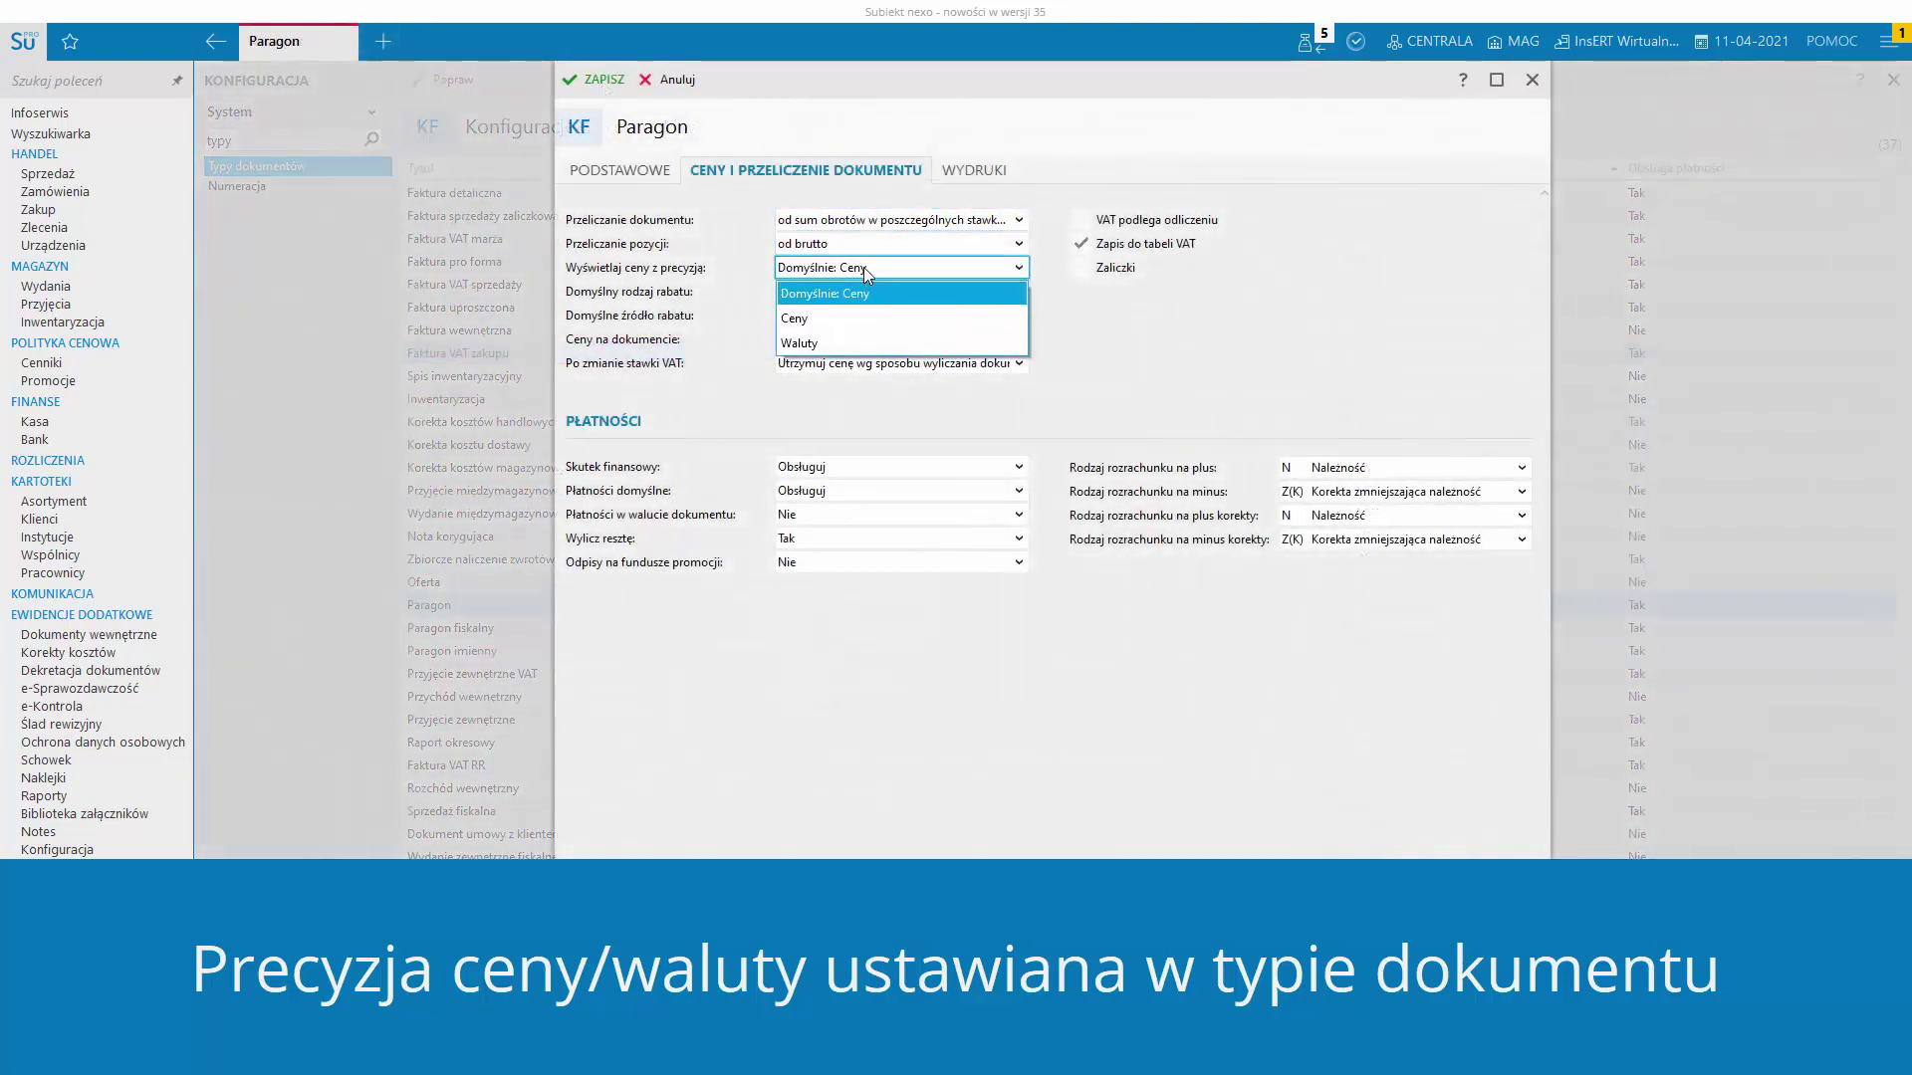
{"action": "left_click", "coordinate": [865, 343]}
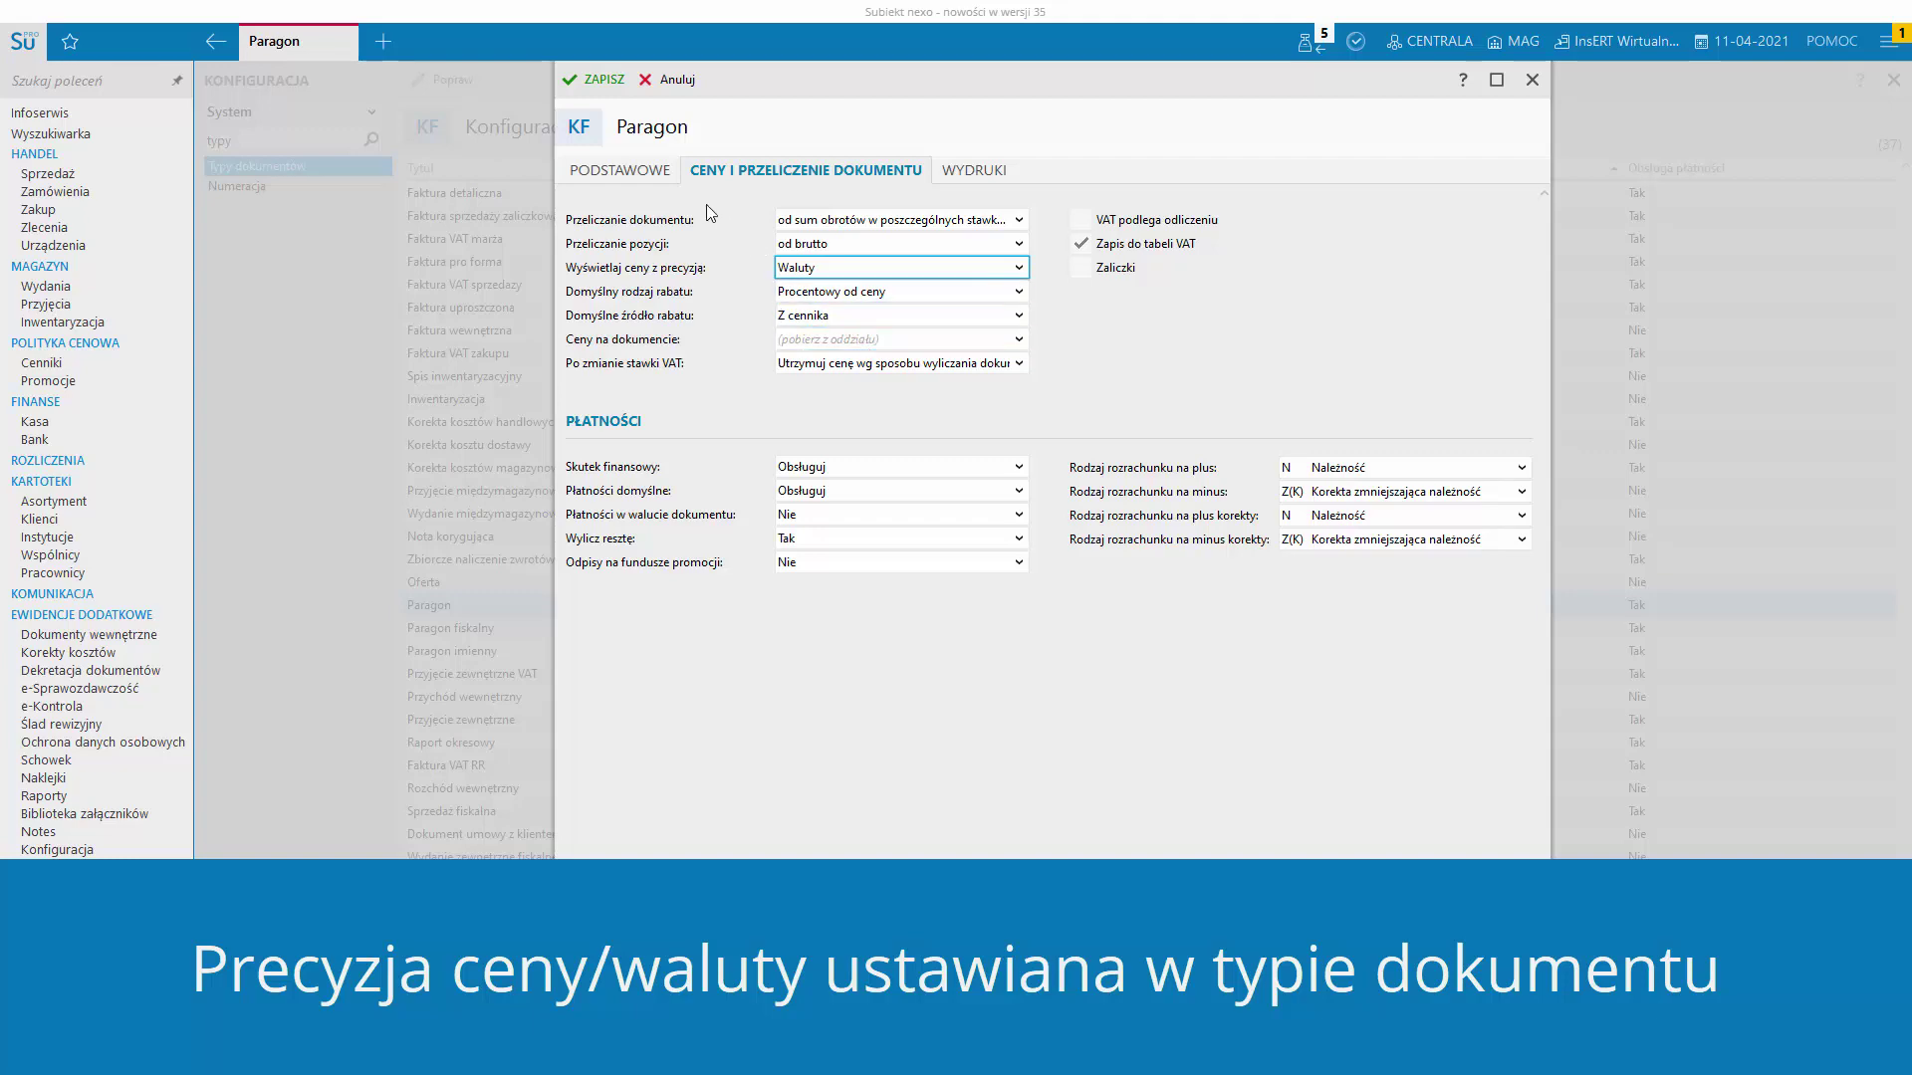
{"action": "left_click", "coordinate": [595, 80]}
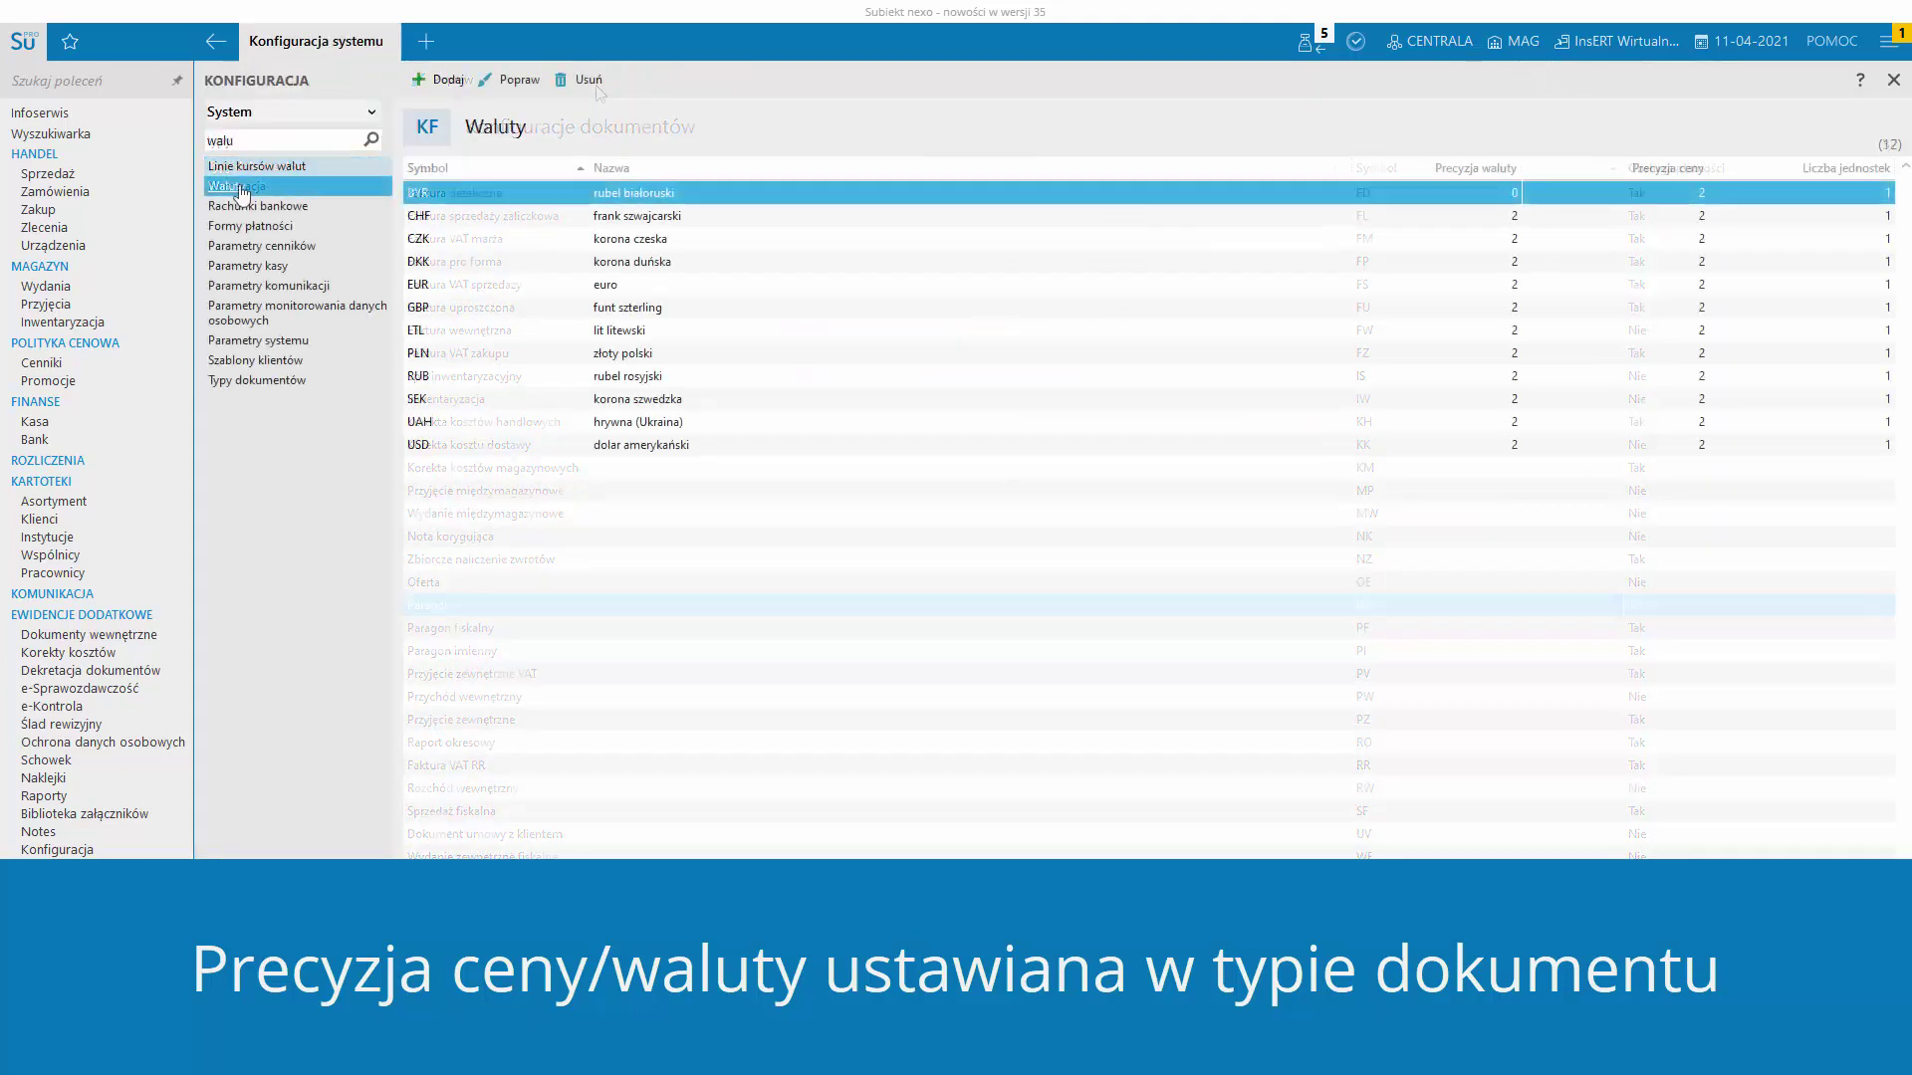
- Raise the price precision of the PLN currency to four decimal places and save it anyway
{"action": "left_click", "coordinate": [488, 353]}
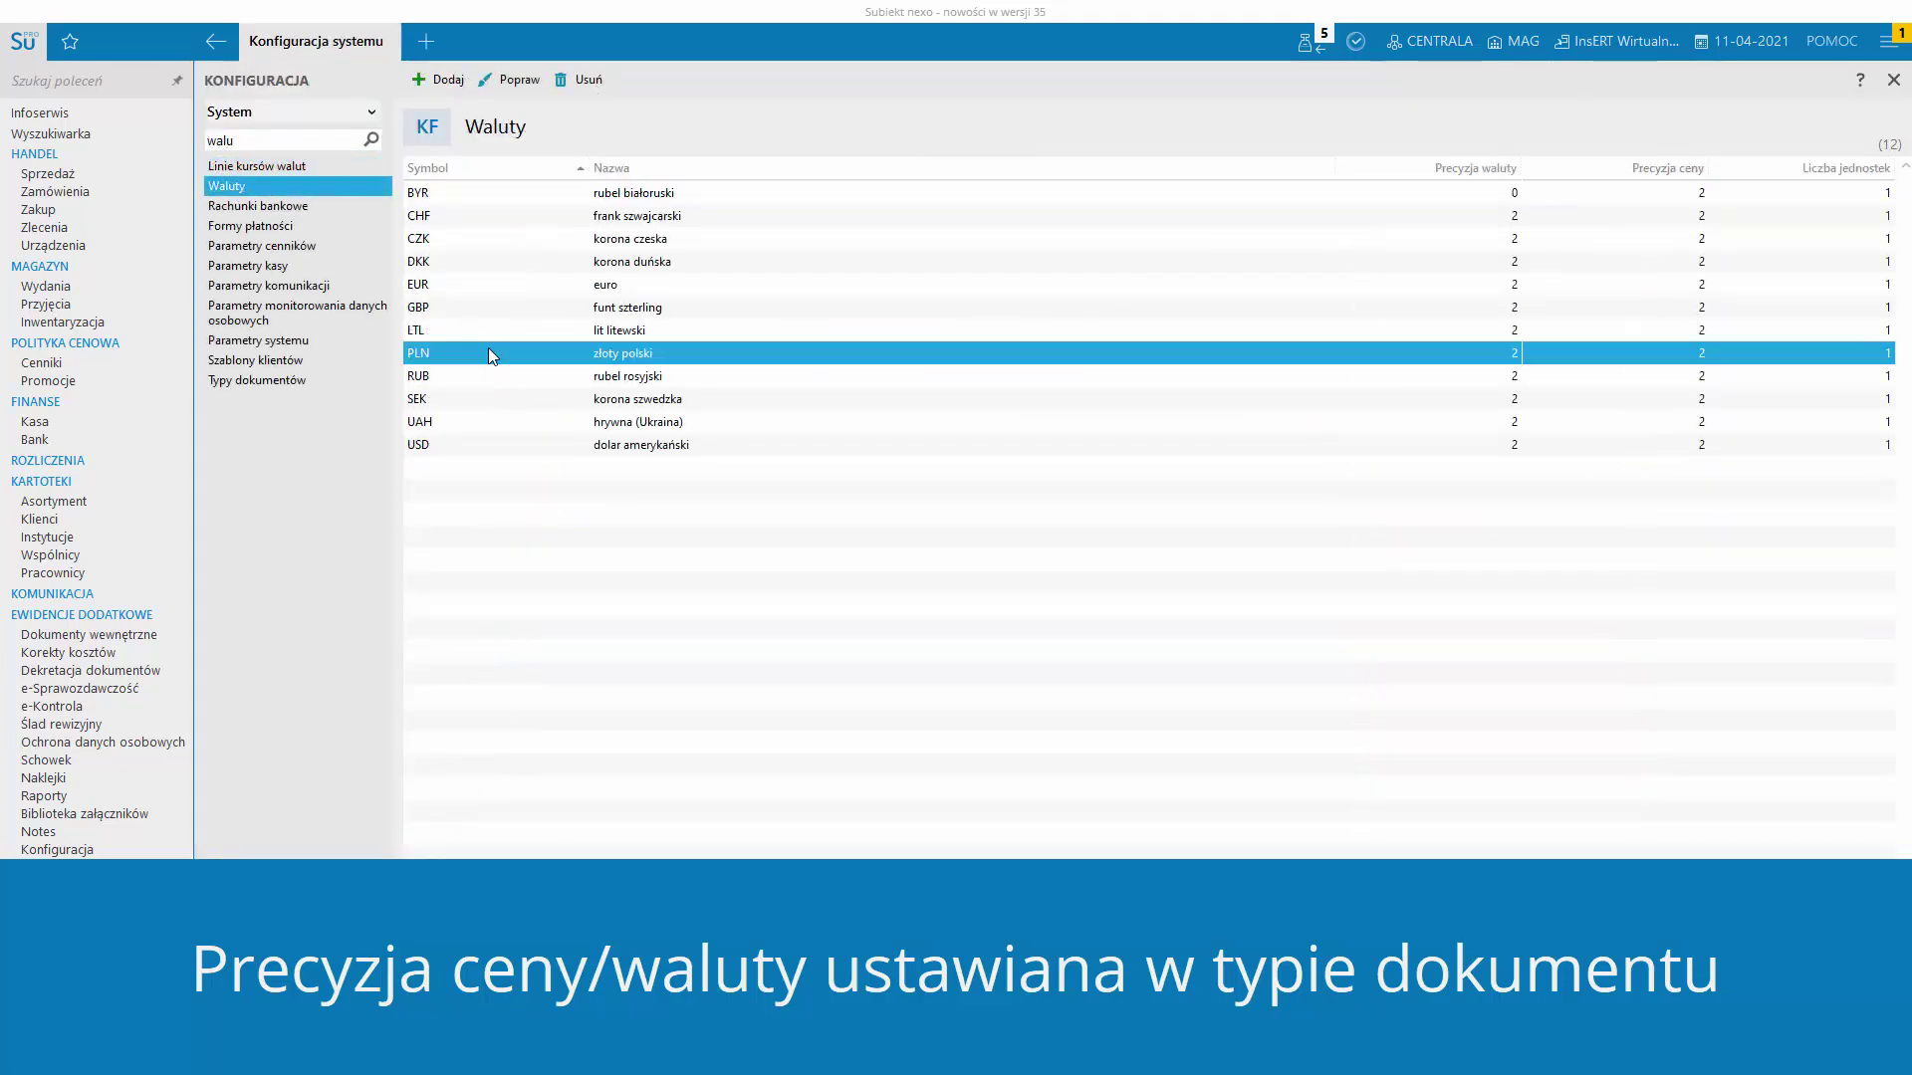
{"action": "right_click", "coordinate": [488, 350]}
{"action": "left_click", "coordinate": [543, 383]}
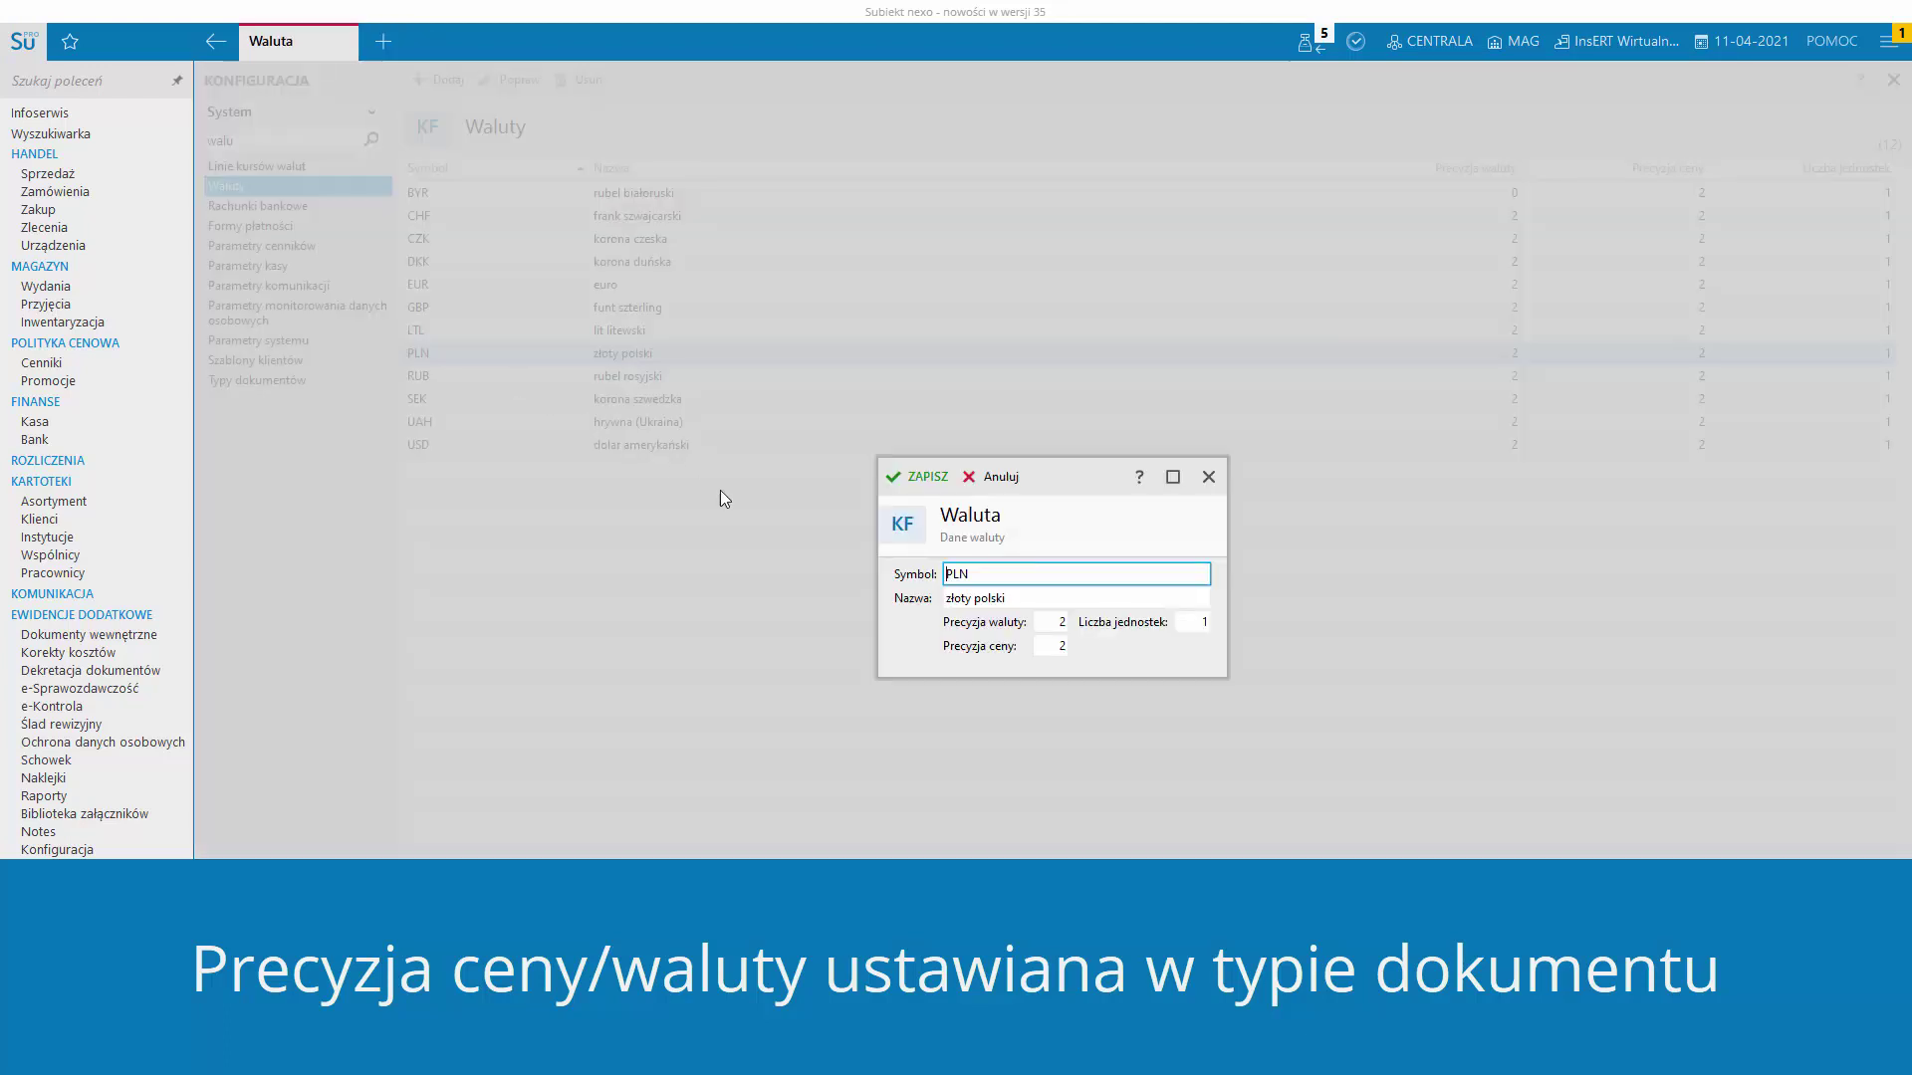
{"action": "left_click", "coordinate": [1049, 645]}
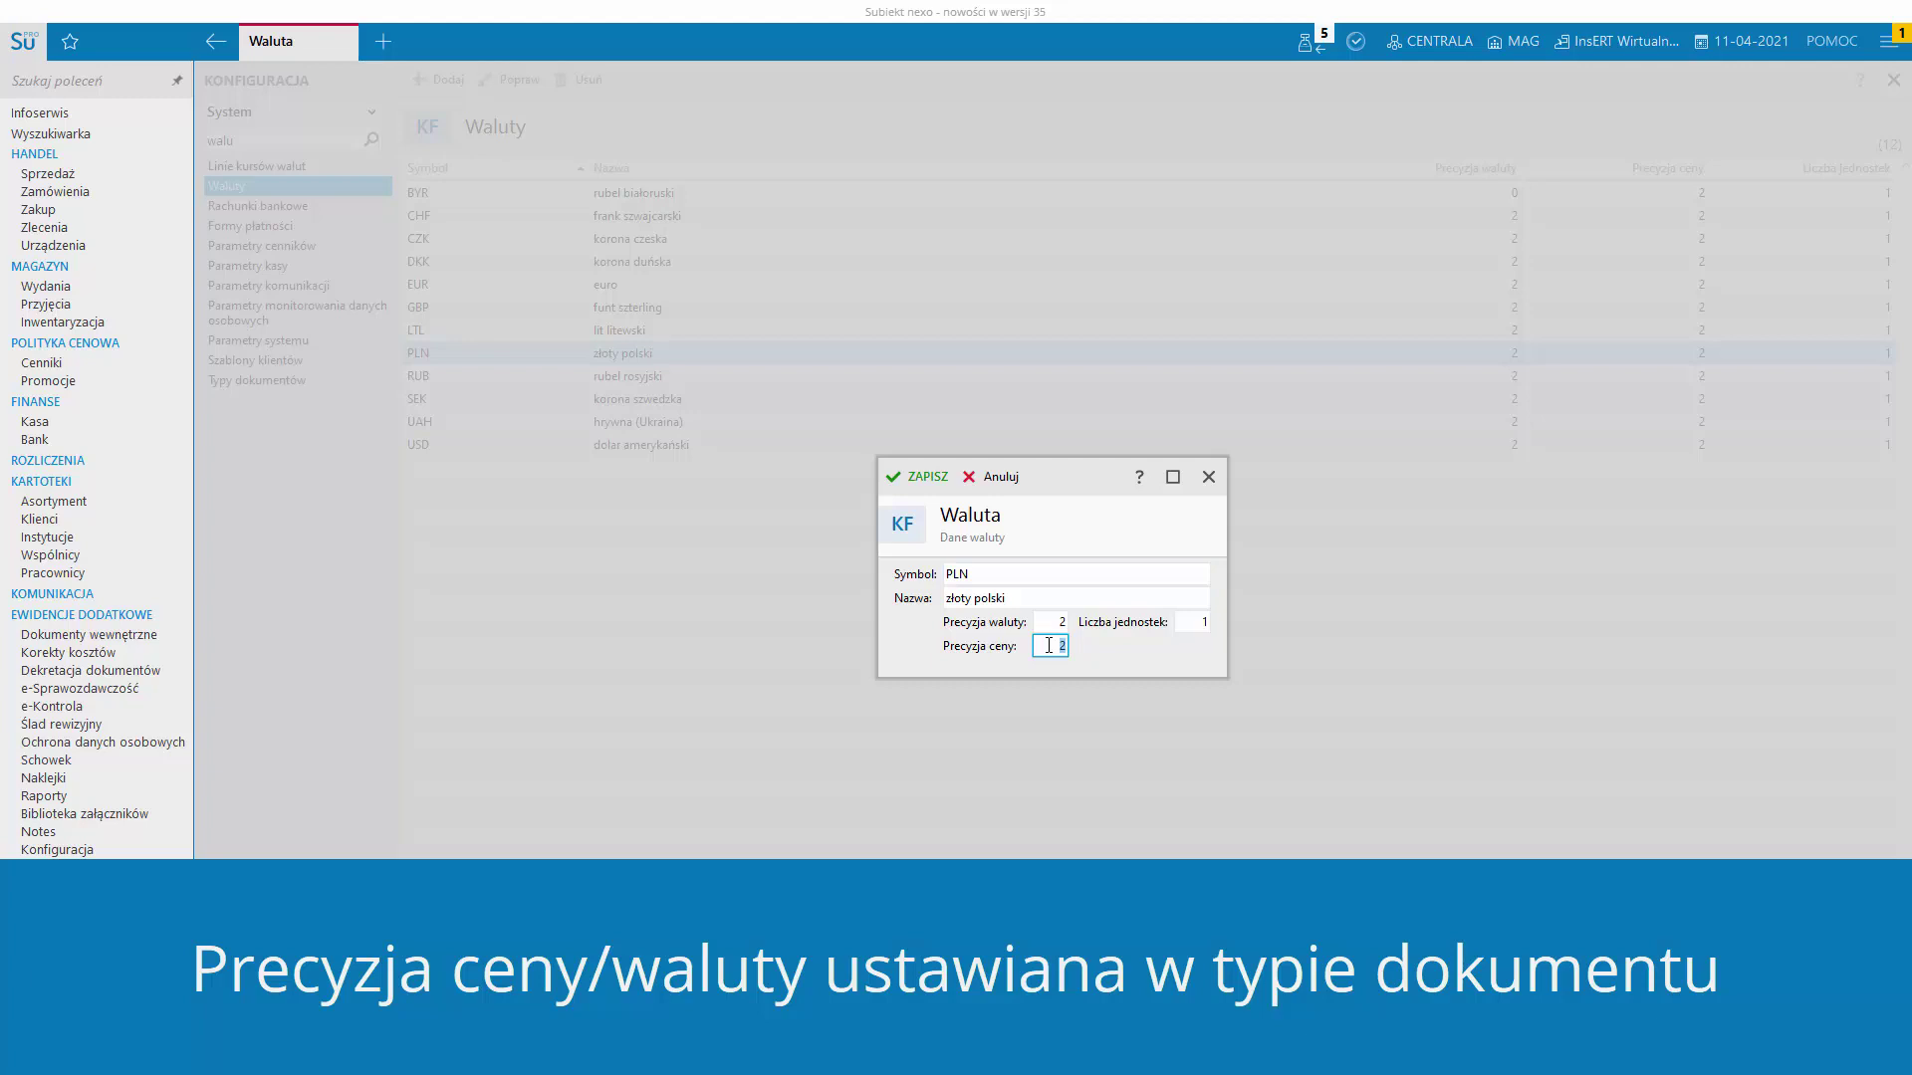
{"action": "left_click", "coordinate": [920, 479]}
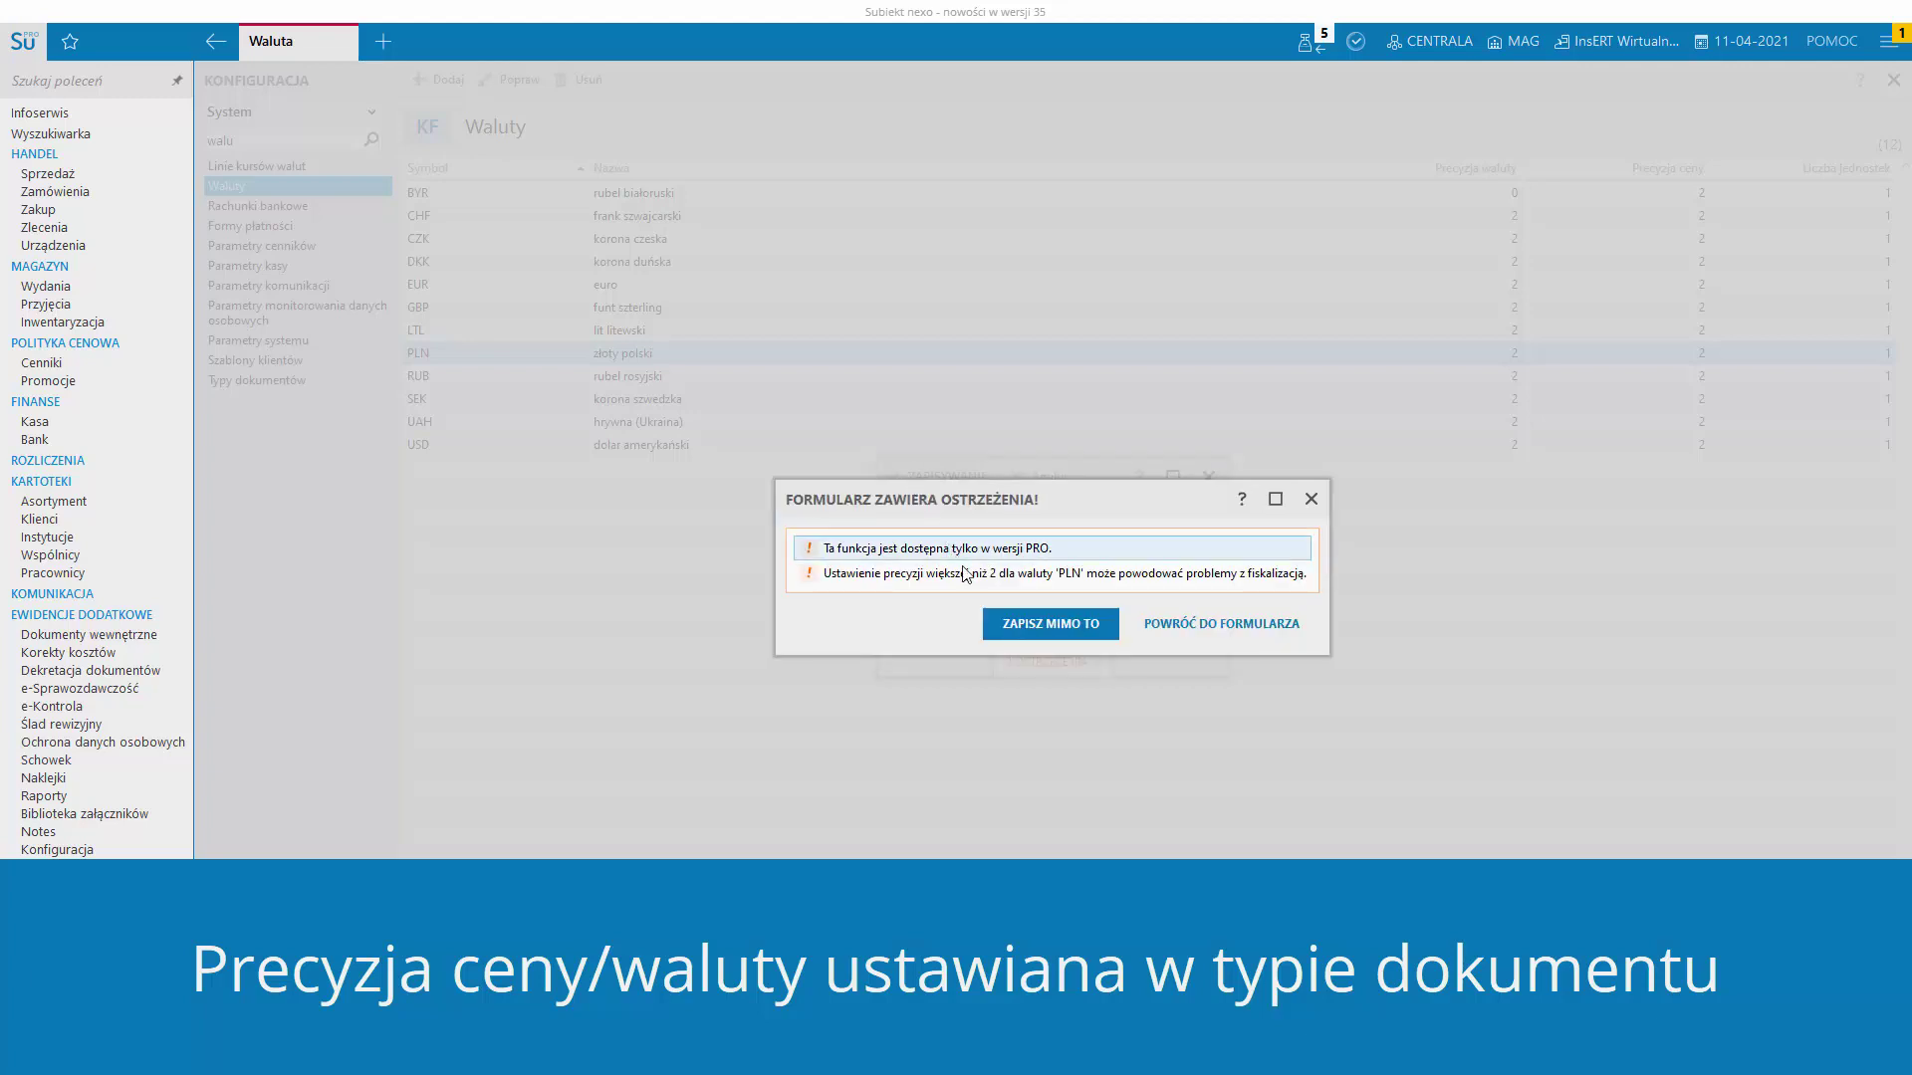
{"action": "left_click", "coordinate": [1005, 625]}
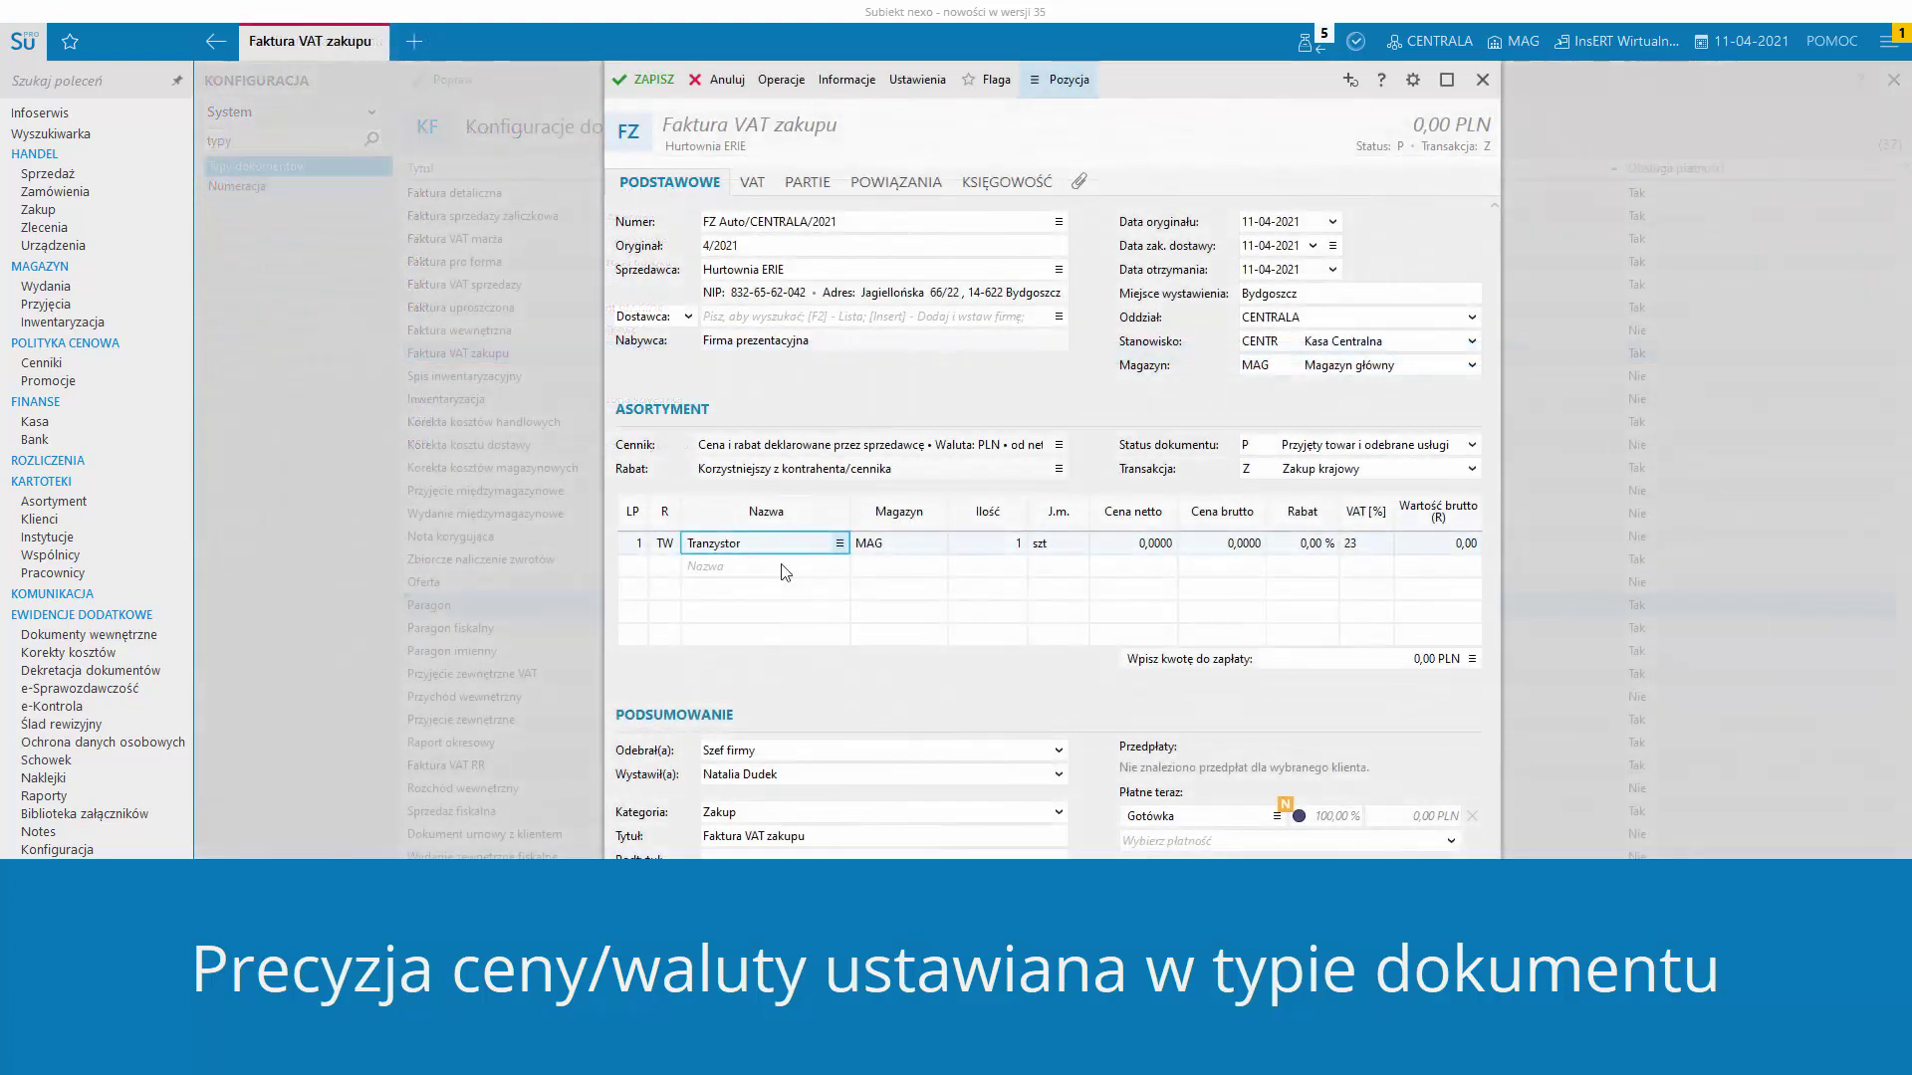
- Open Tranzystor's net price for editing on the purchase invoice and add an item to the receipt by searching for "tra"
{"action": "left_click", "coordinate": [1114, 551]}
{"action": "left_click", "coordinate": [1114, 550]}
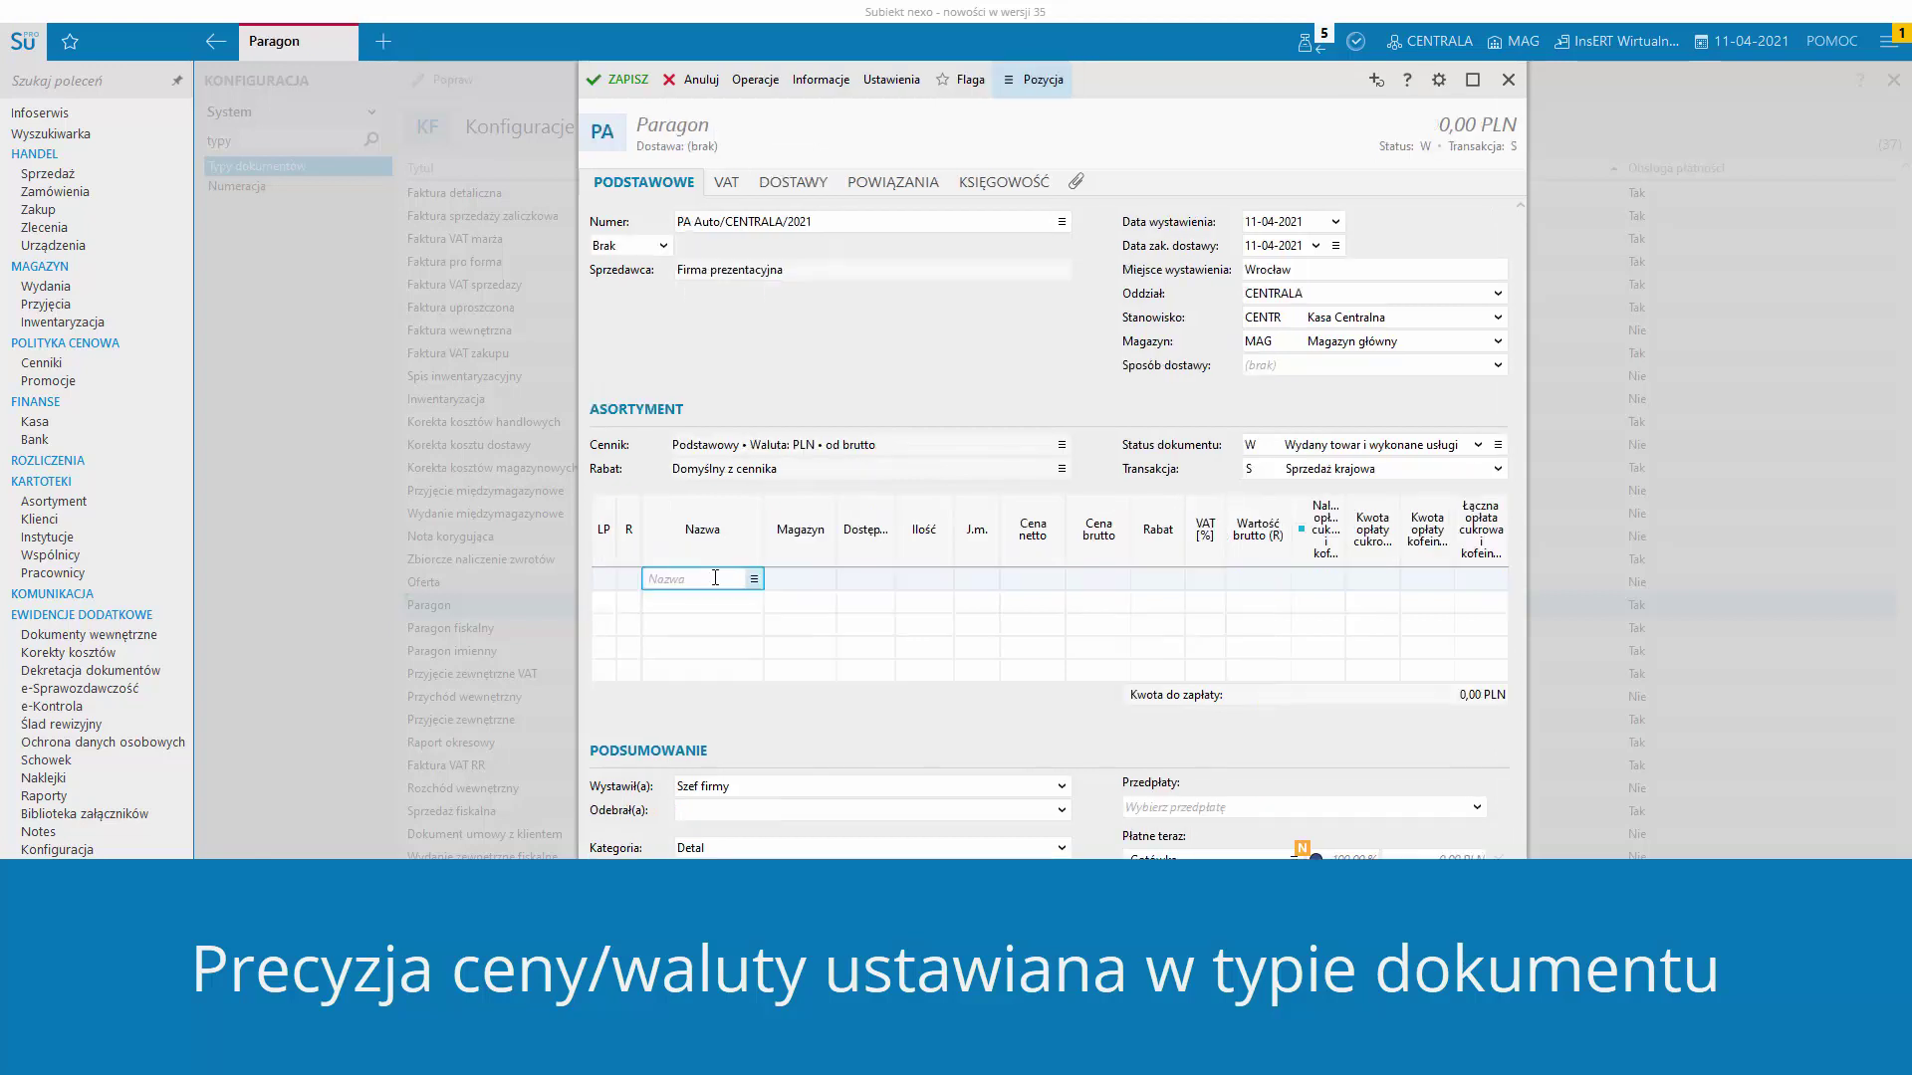
{"action": "type", "text": "tra"}
{"action": "left_click", "coordinate": [724, 612]}
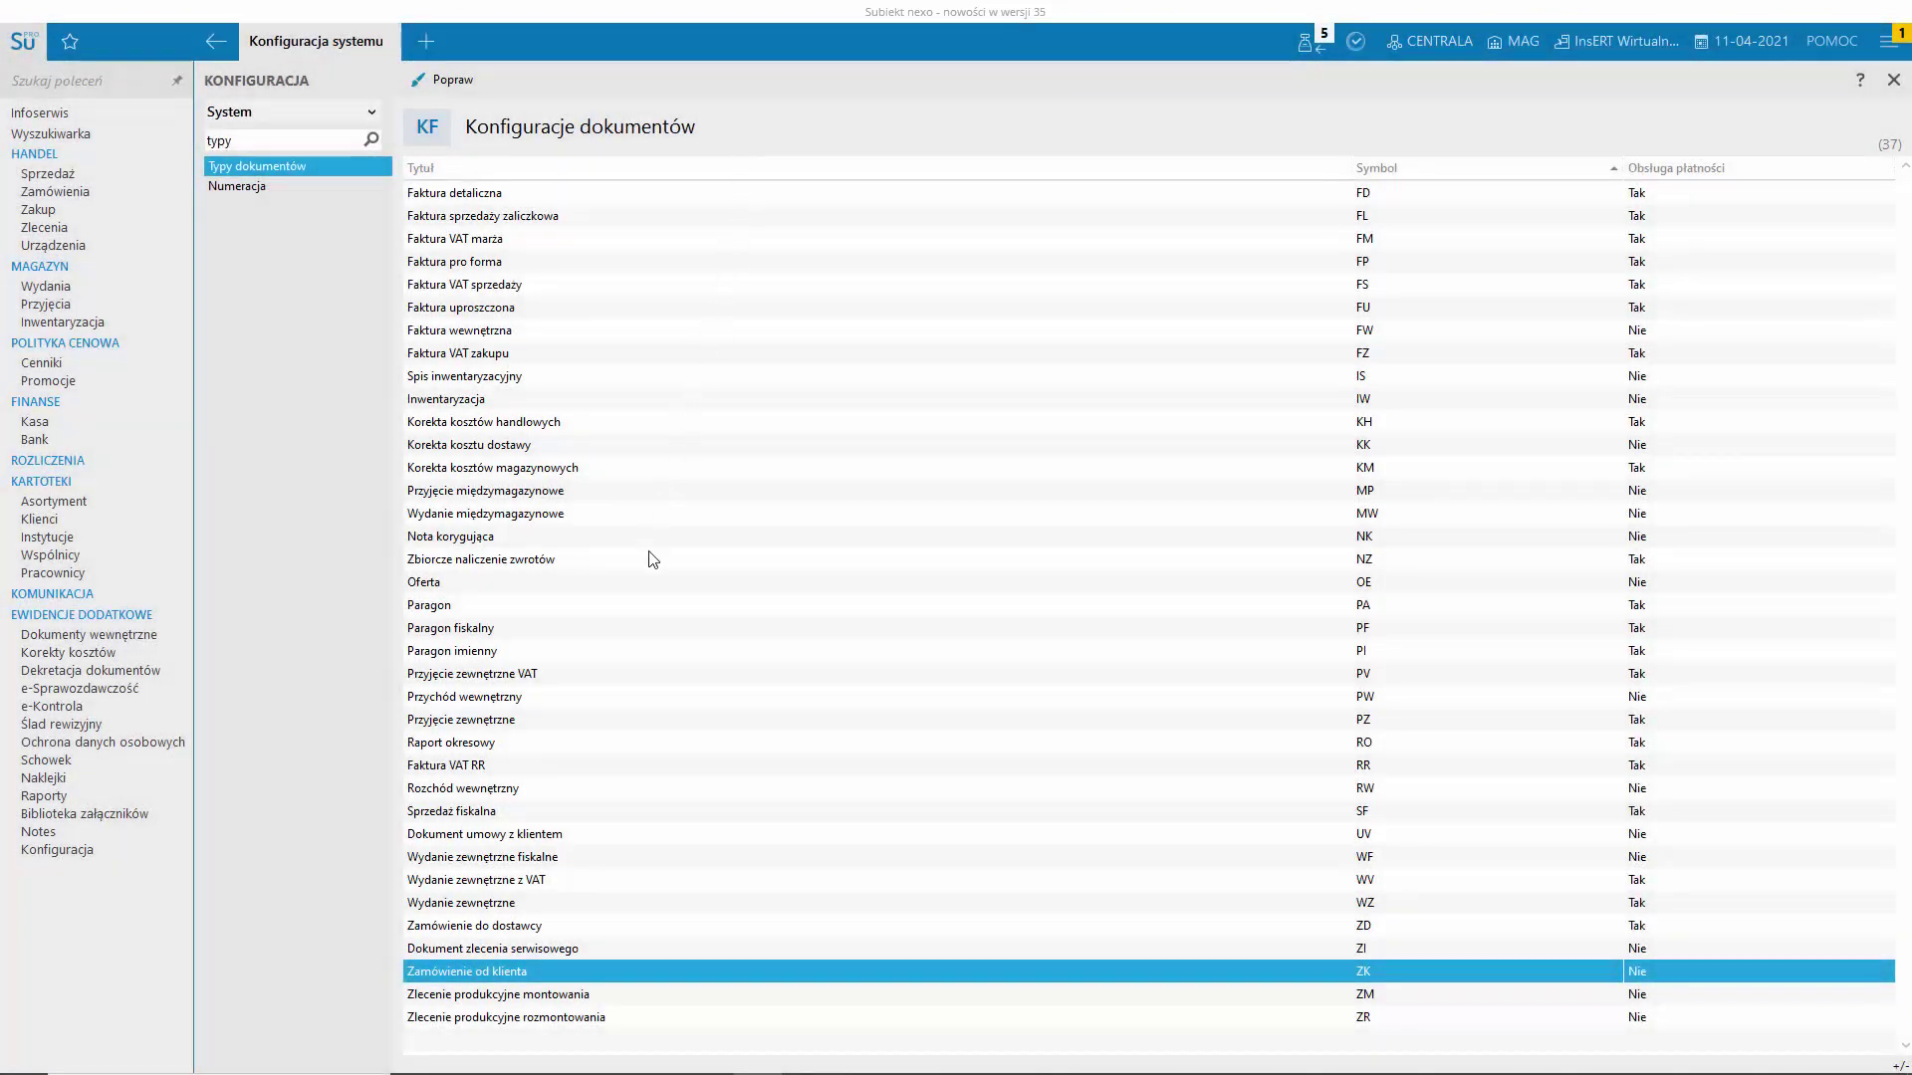
- Set Sposób wyliczania stanu realizacji to Tylko realizacje ze skutkiem magazynowym for the Zamówienie od klienta document type
{"action": "right_click", "coordinate": [527, 971]}
{"action": "left_click", "coordinate": [535, 984]}
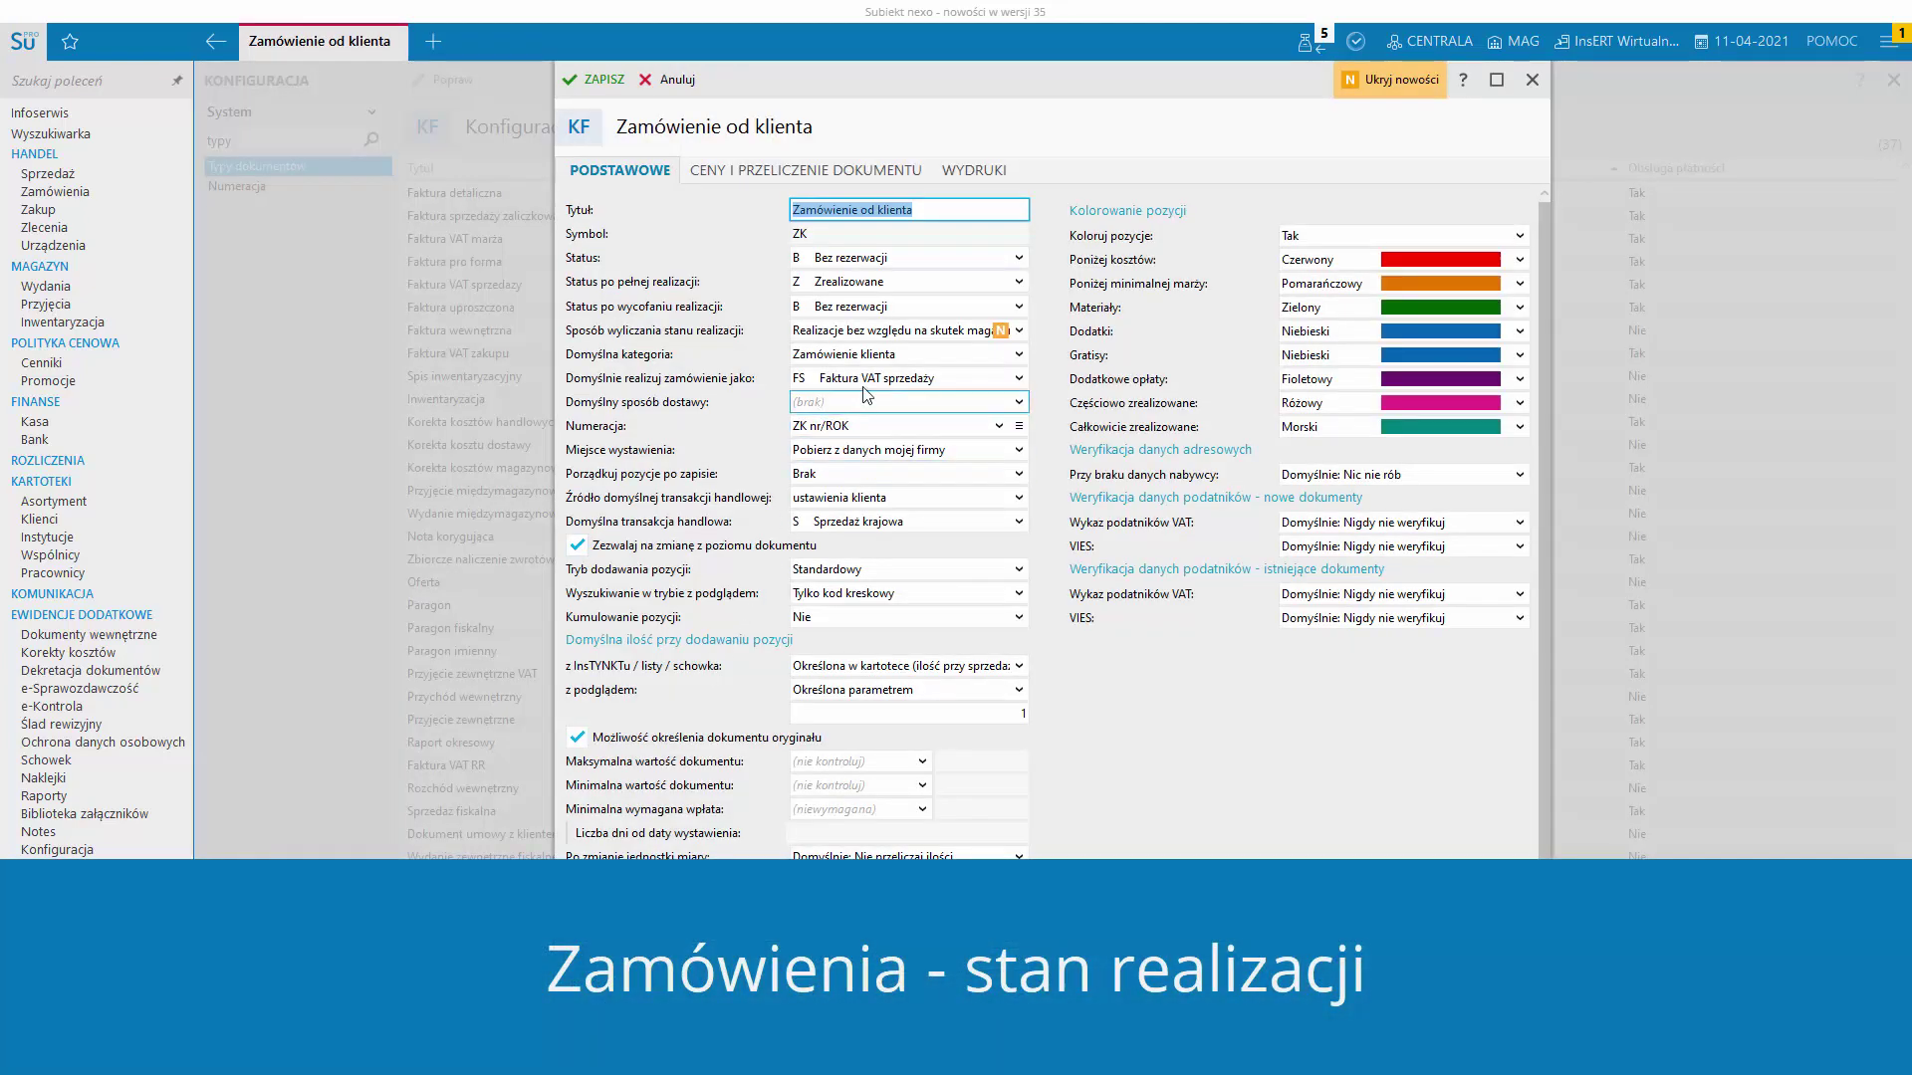
{"action": "left_click", "coordinate": [914, 334]}
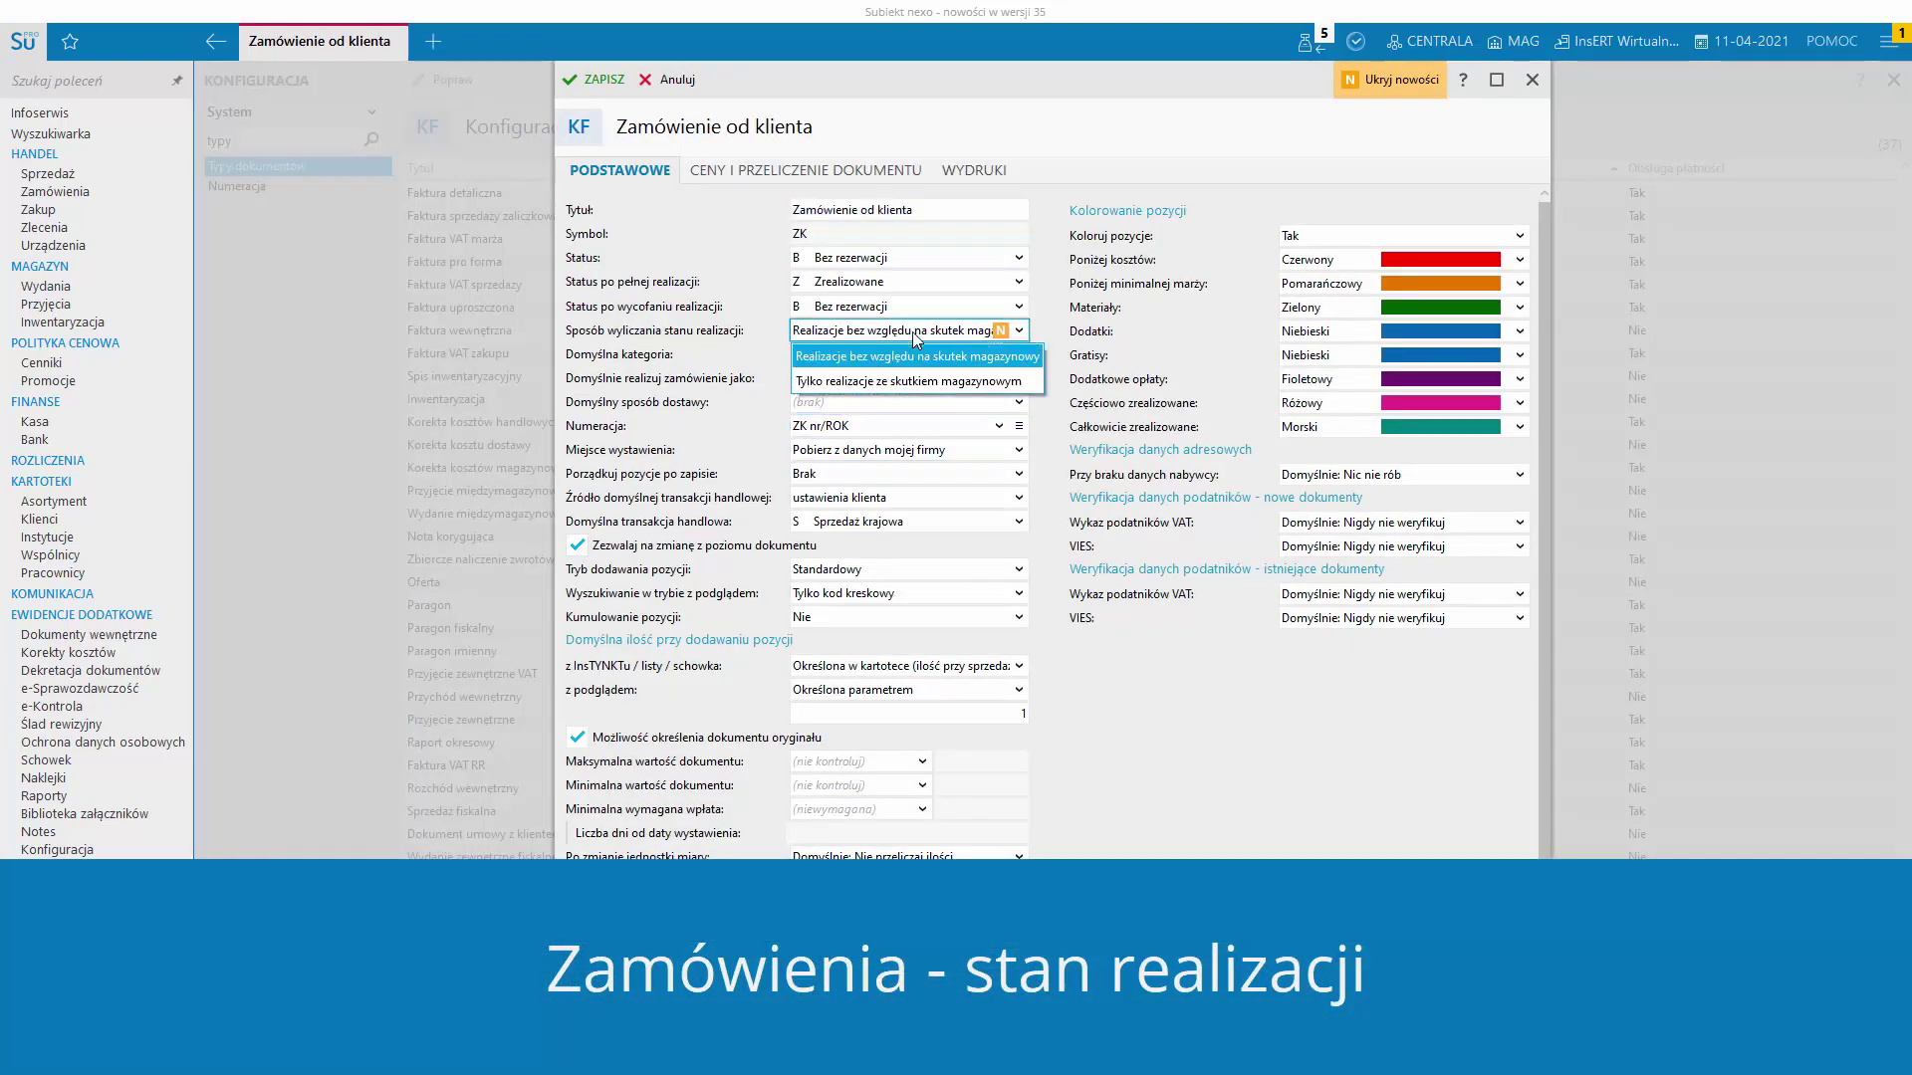
{"action": "left_click", "coordinate": [999, 383]}
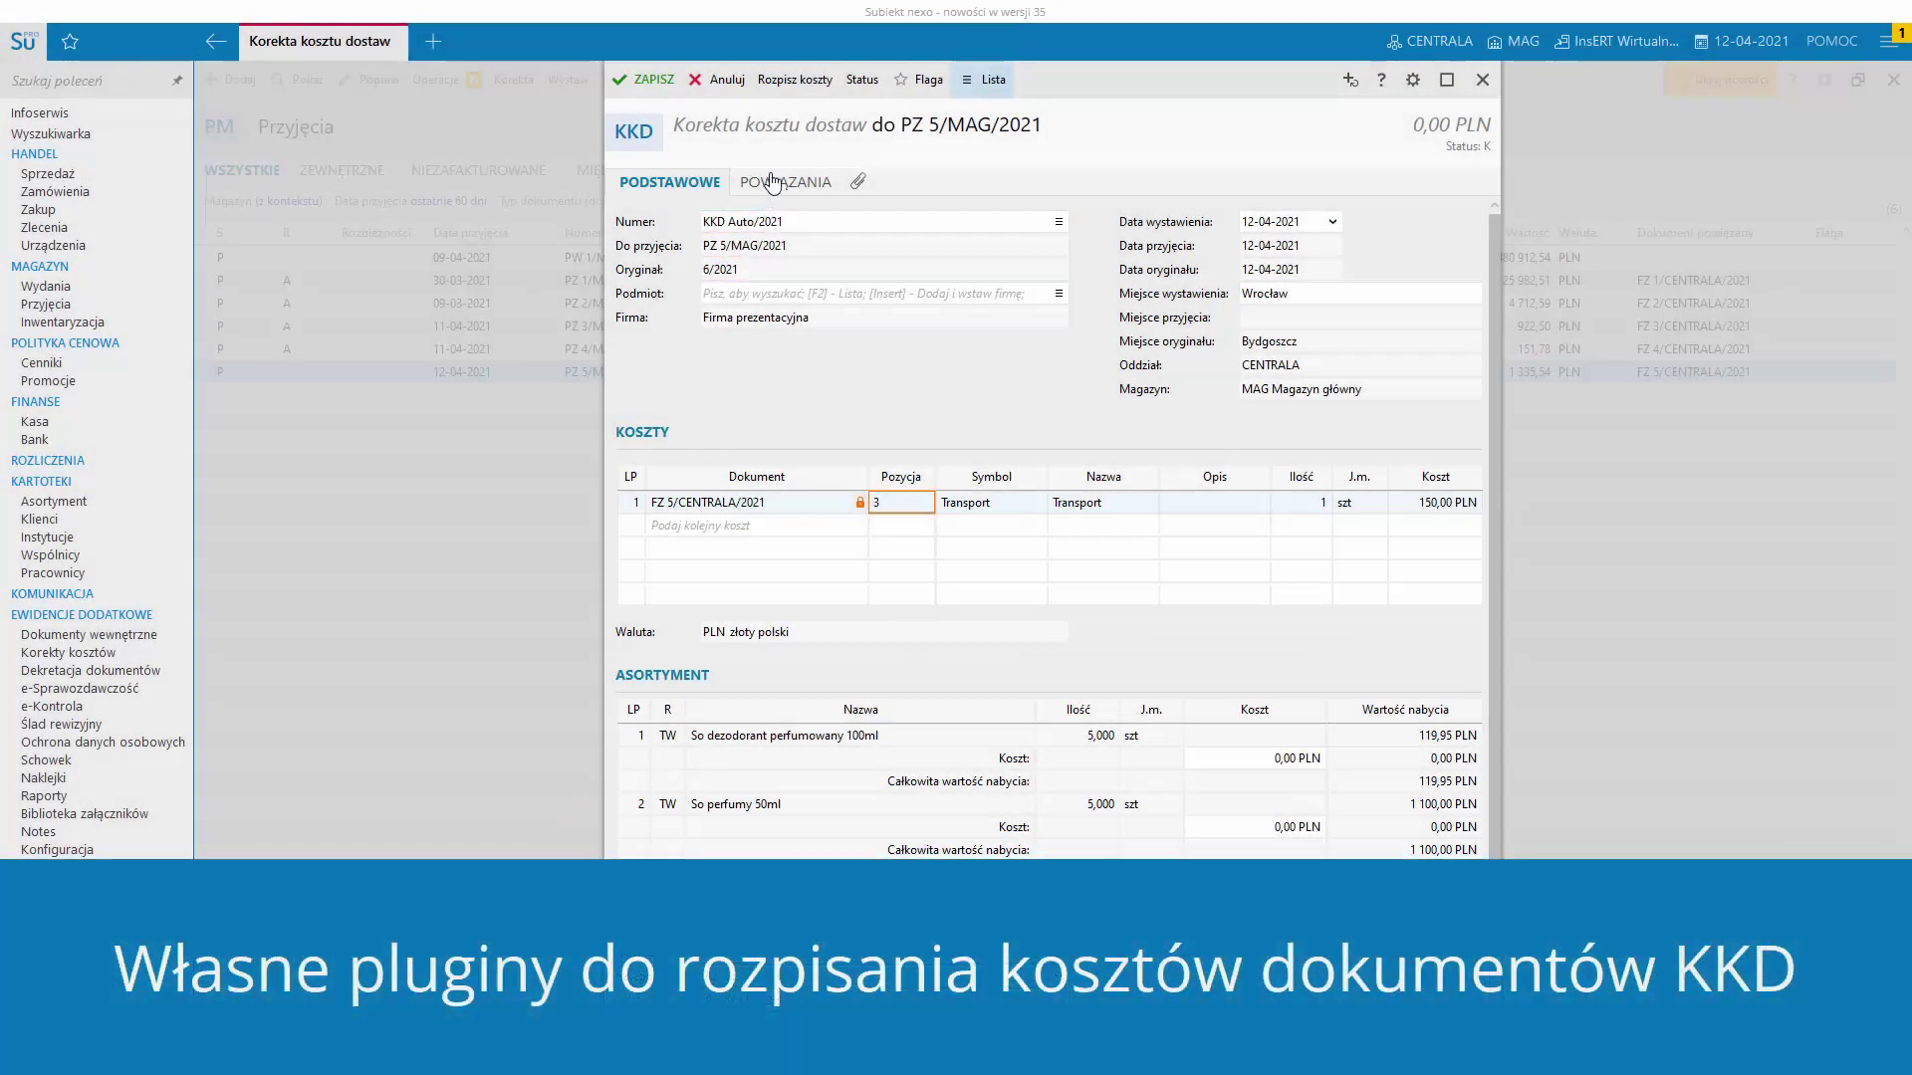
- Distribute the transport cost in the delivery cost correction to PZ 5/MAG/2021 using the LP jako koszt method
{"action": "left_click", "coordinate": [795, 81]}
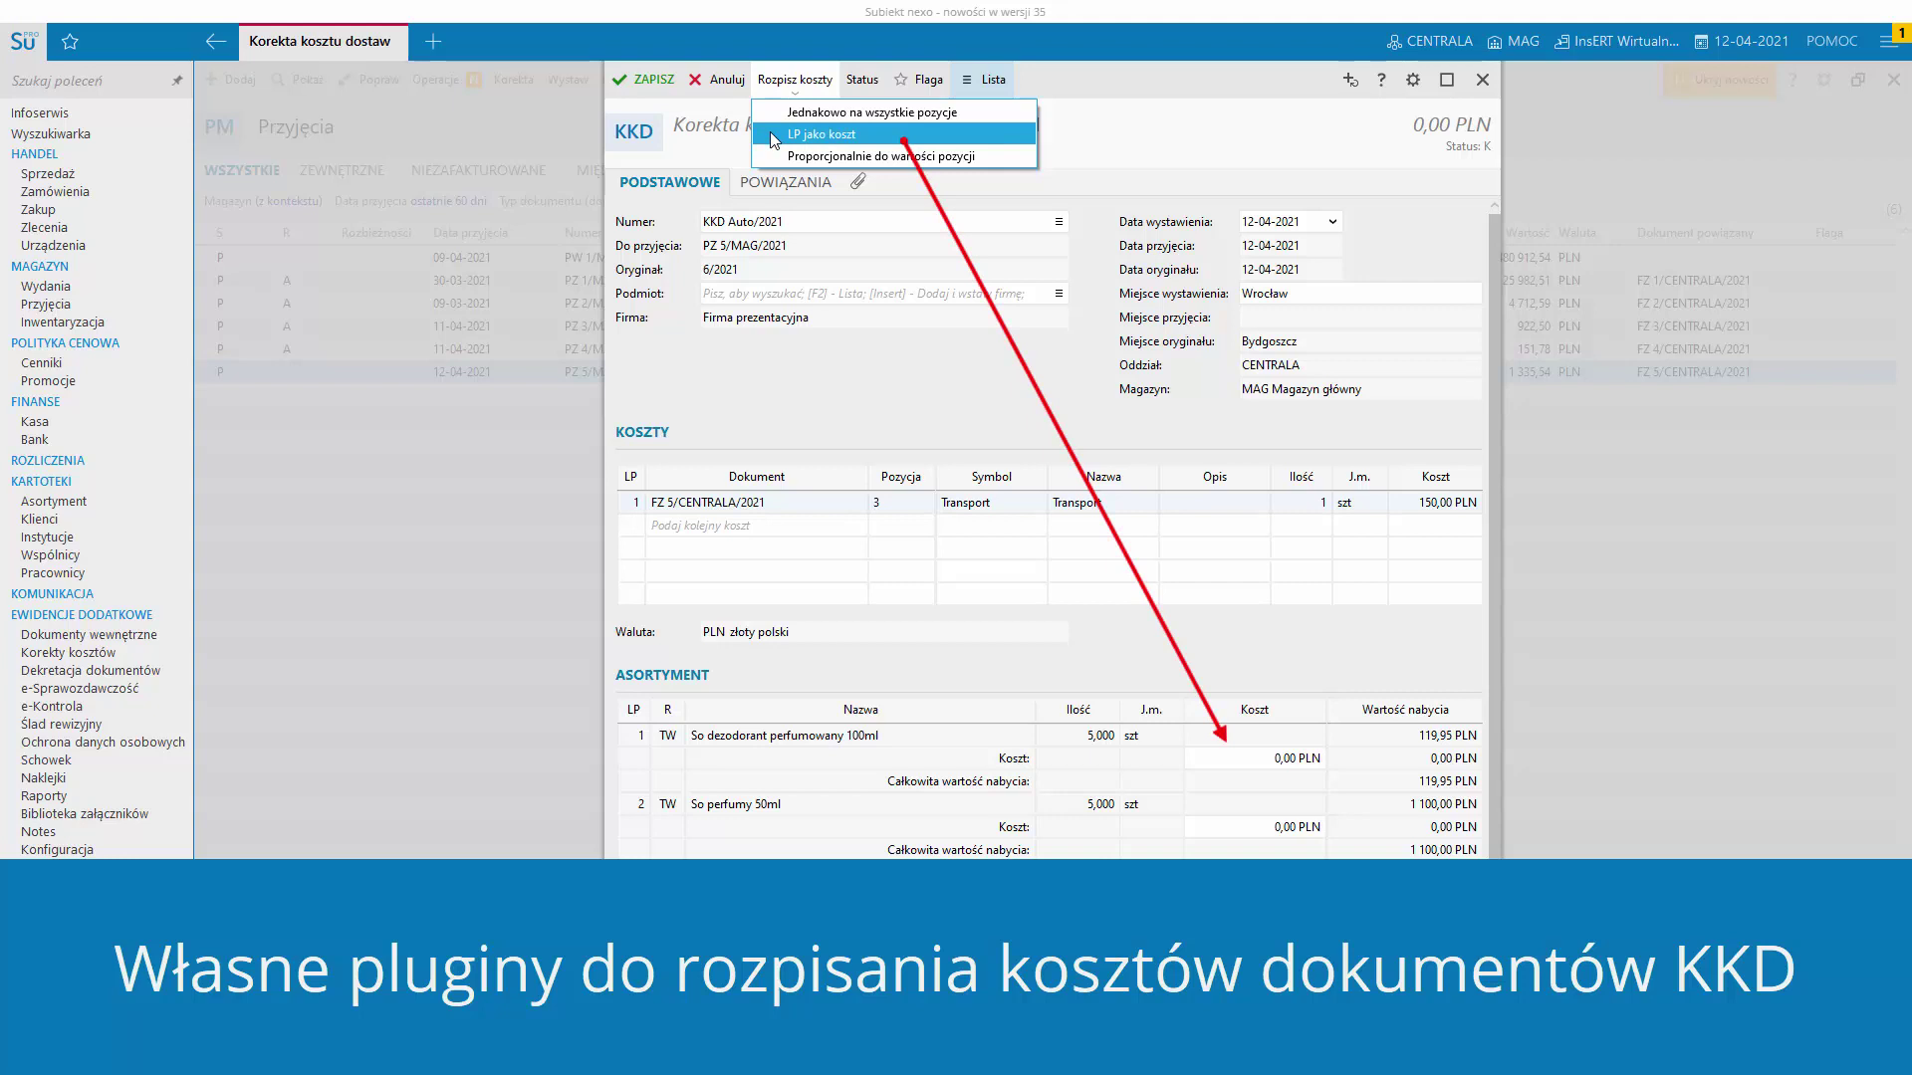
{"action": "left_click", "coordinate": [774, 140]}
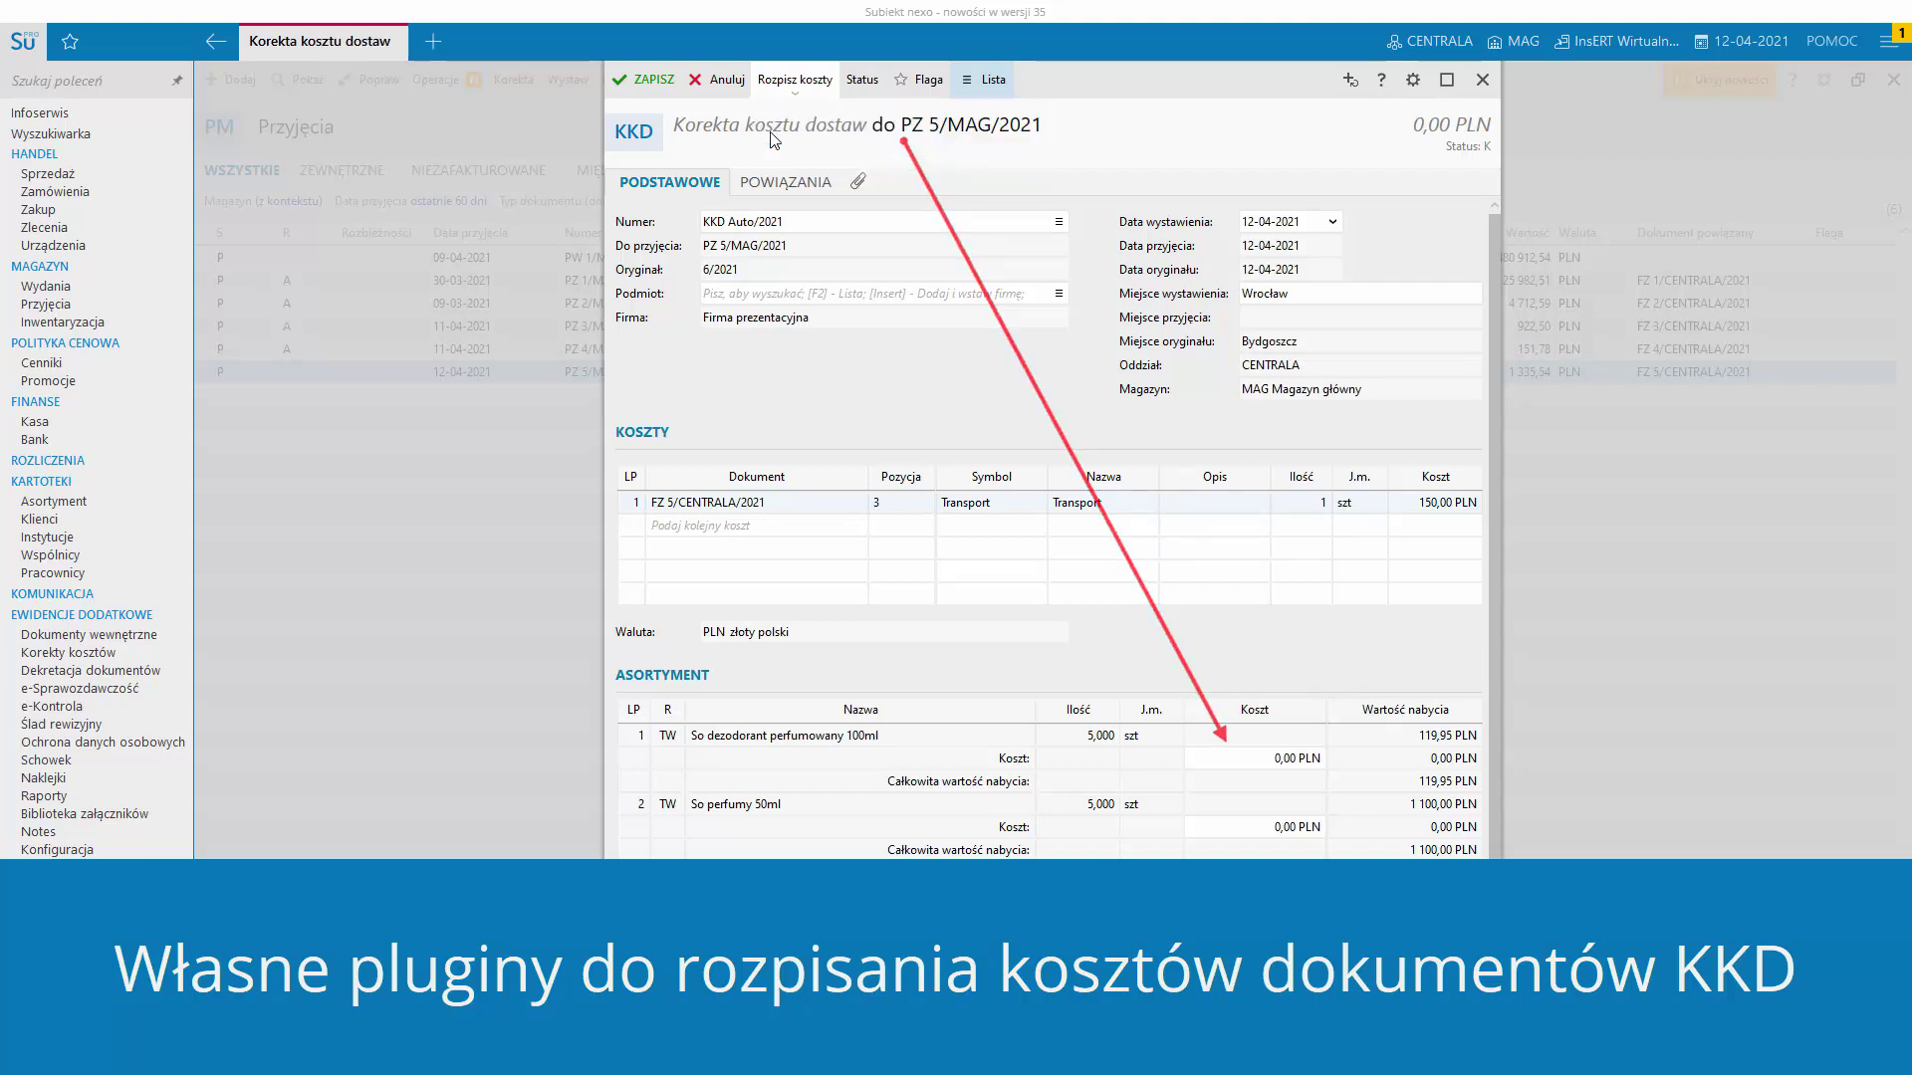